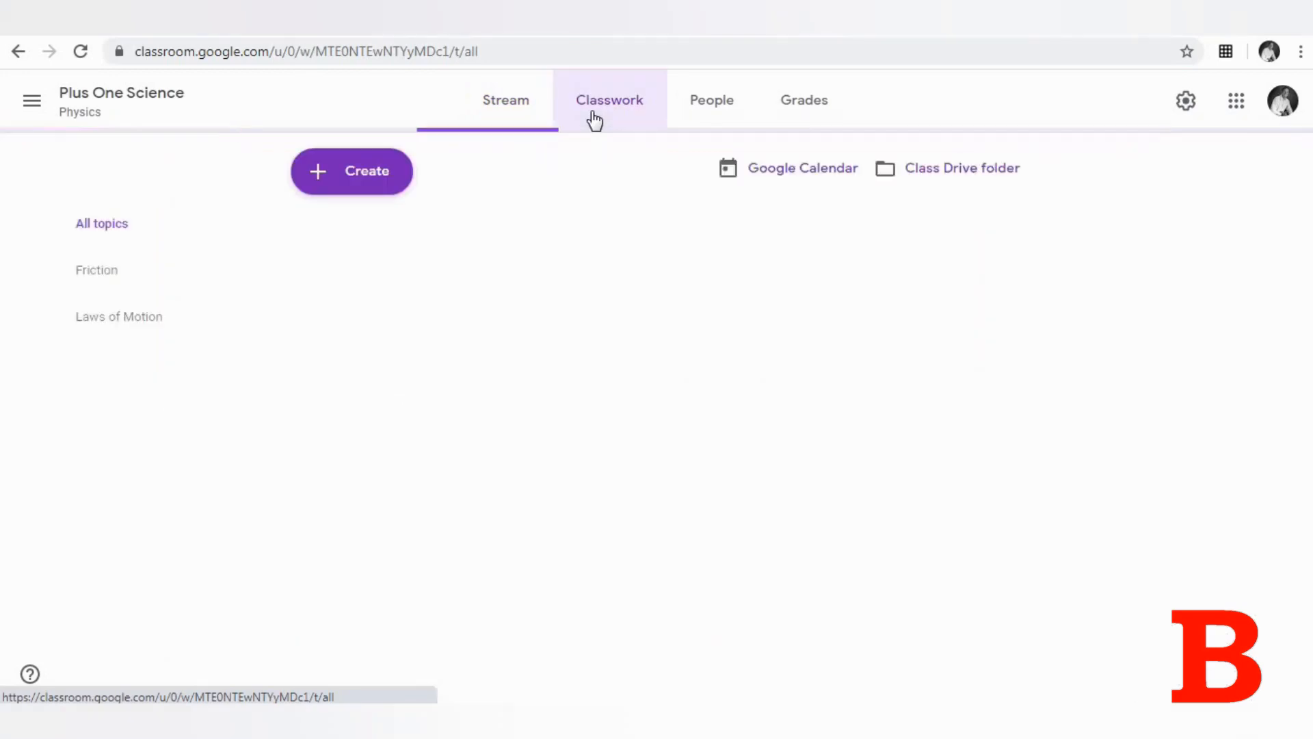
Step: Create a new quiz assignment for the Plus One Science class and title it "Online Exam"
click(355, 186)
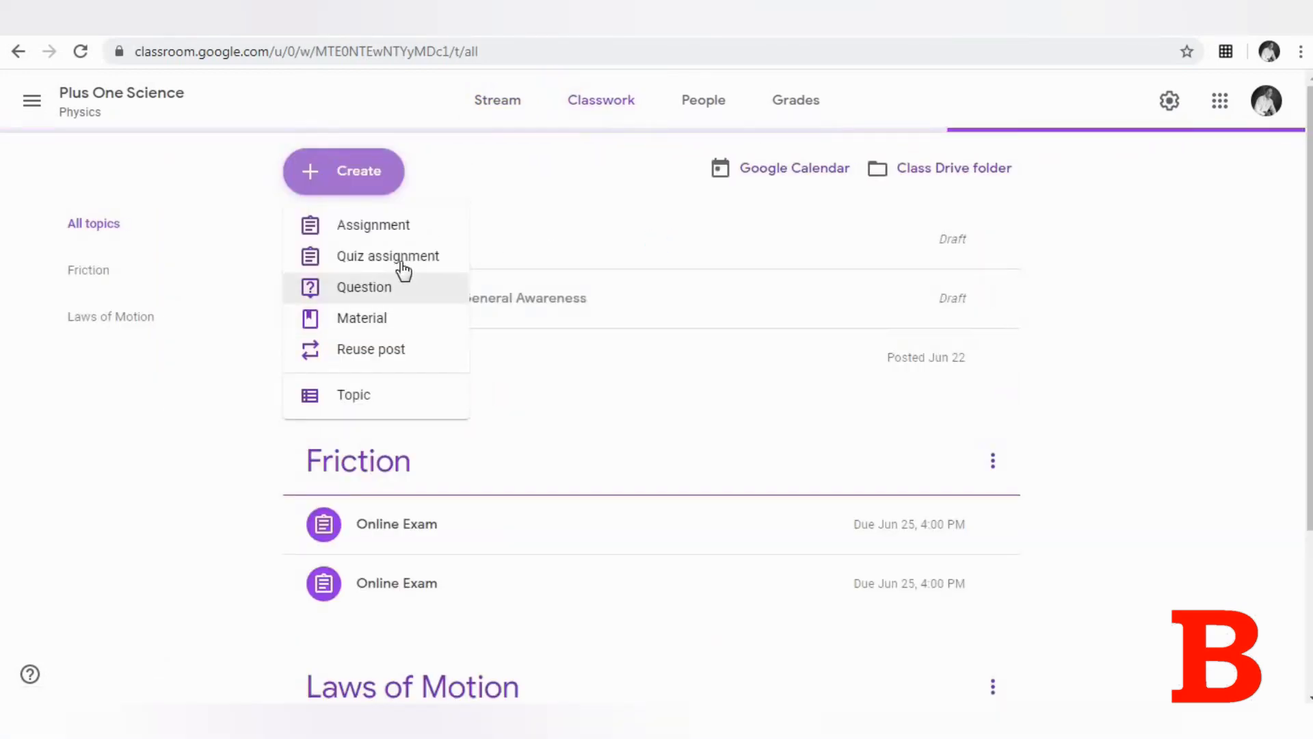
click(402, 266)
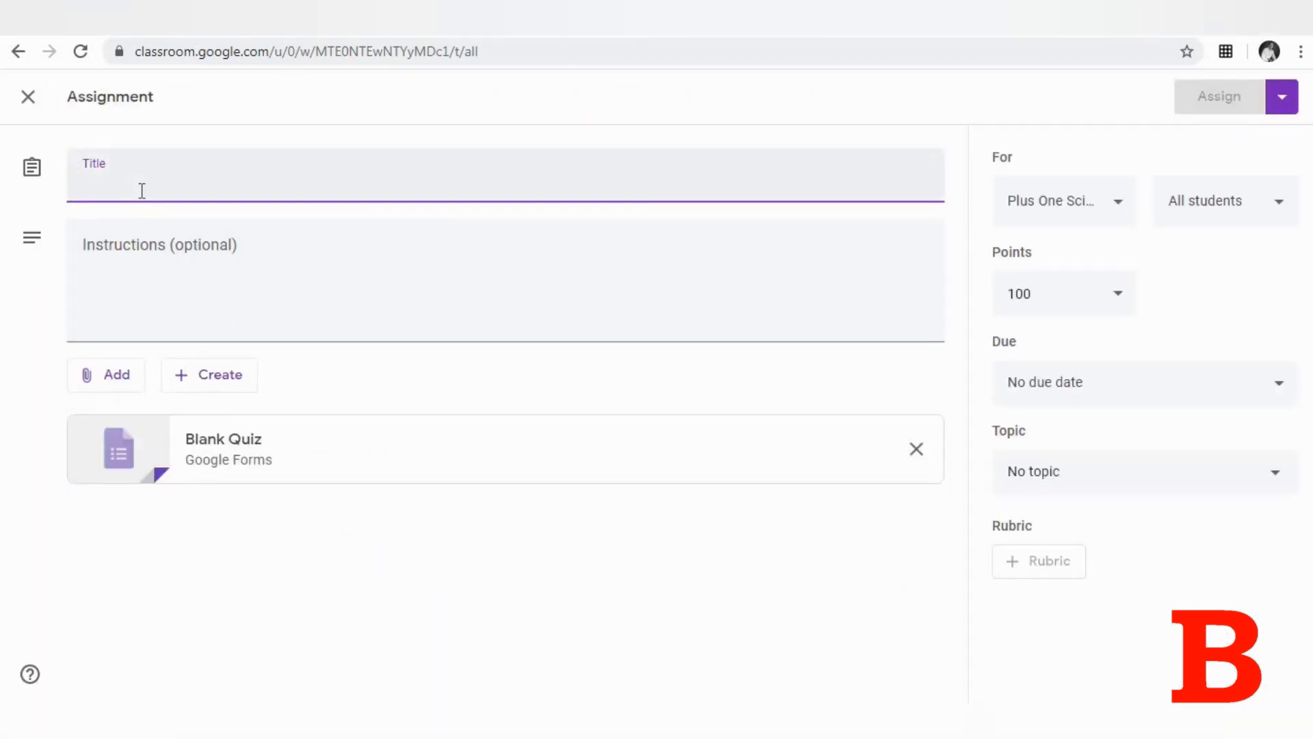
text(Online )
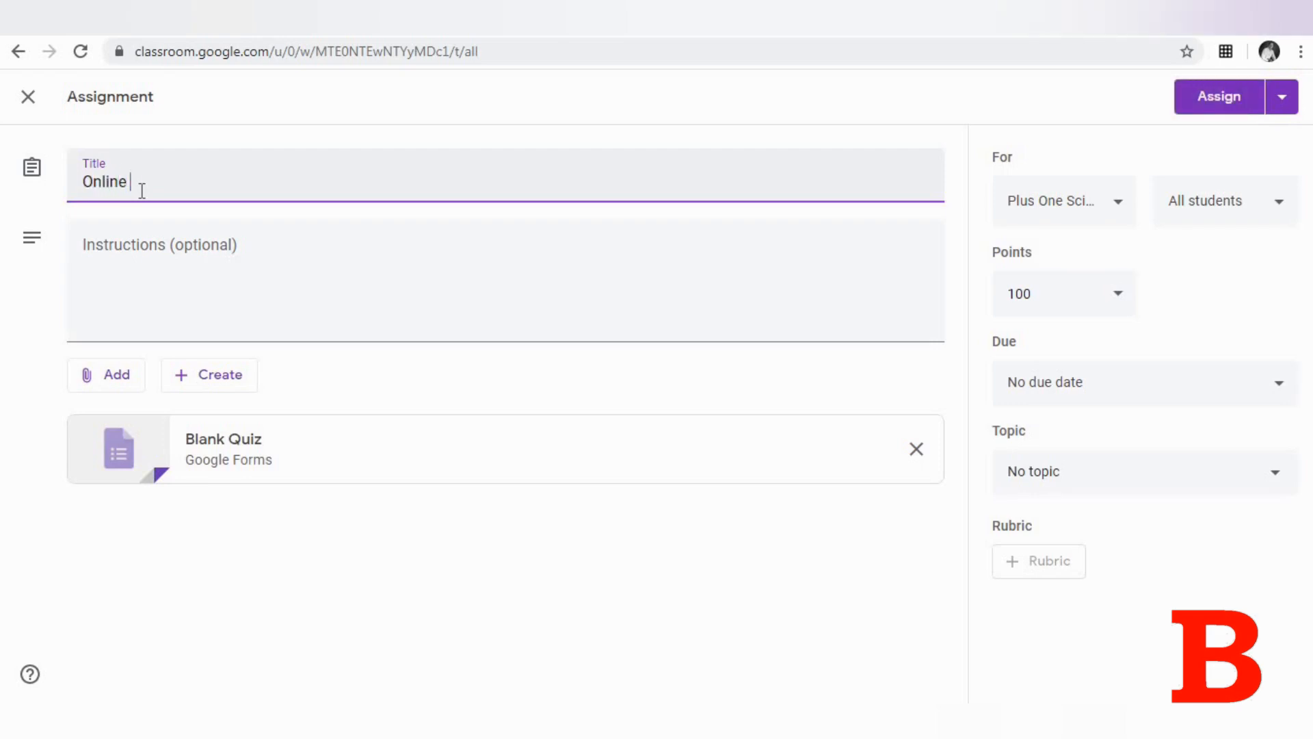
text(Exam)
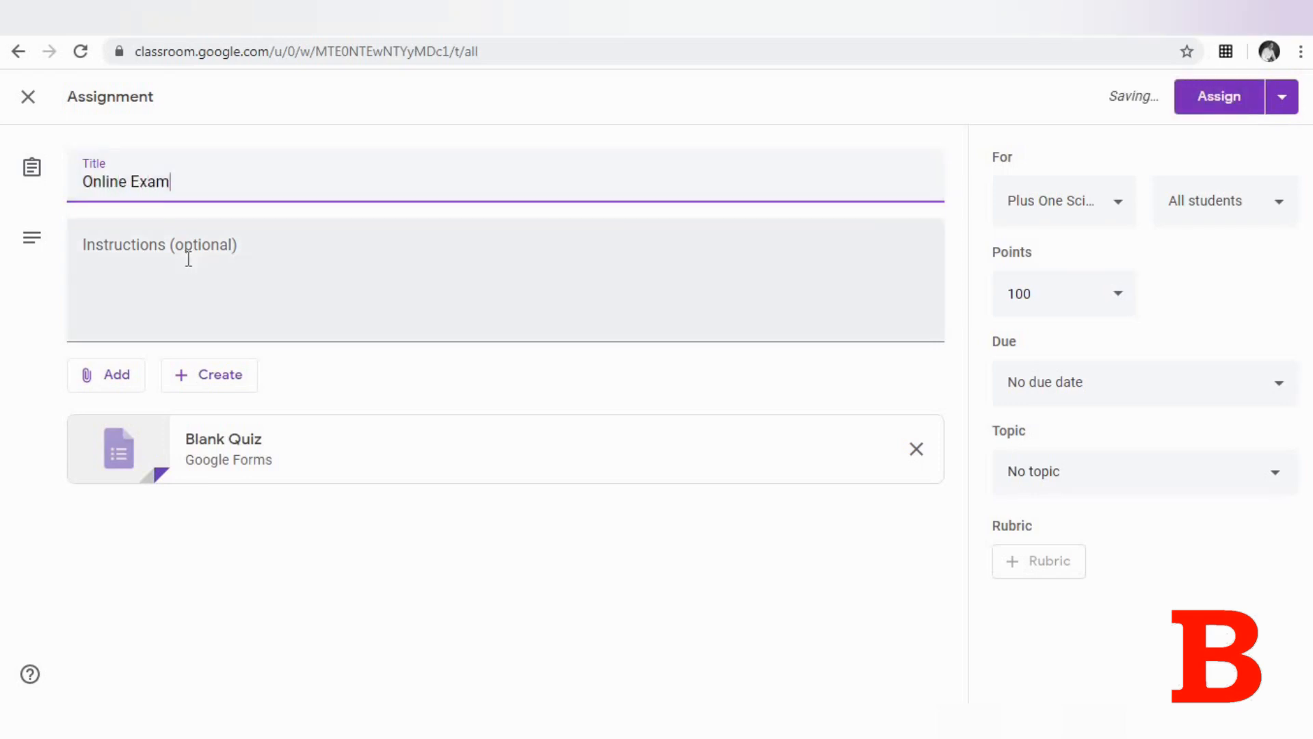
click(188, 259)
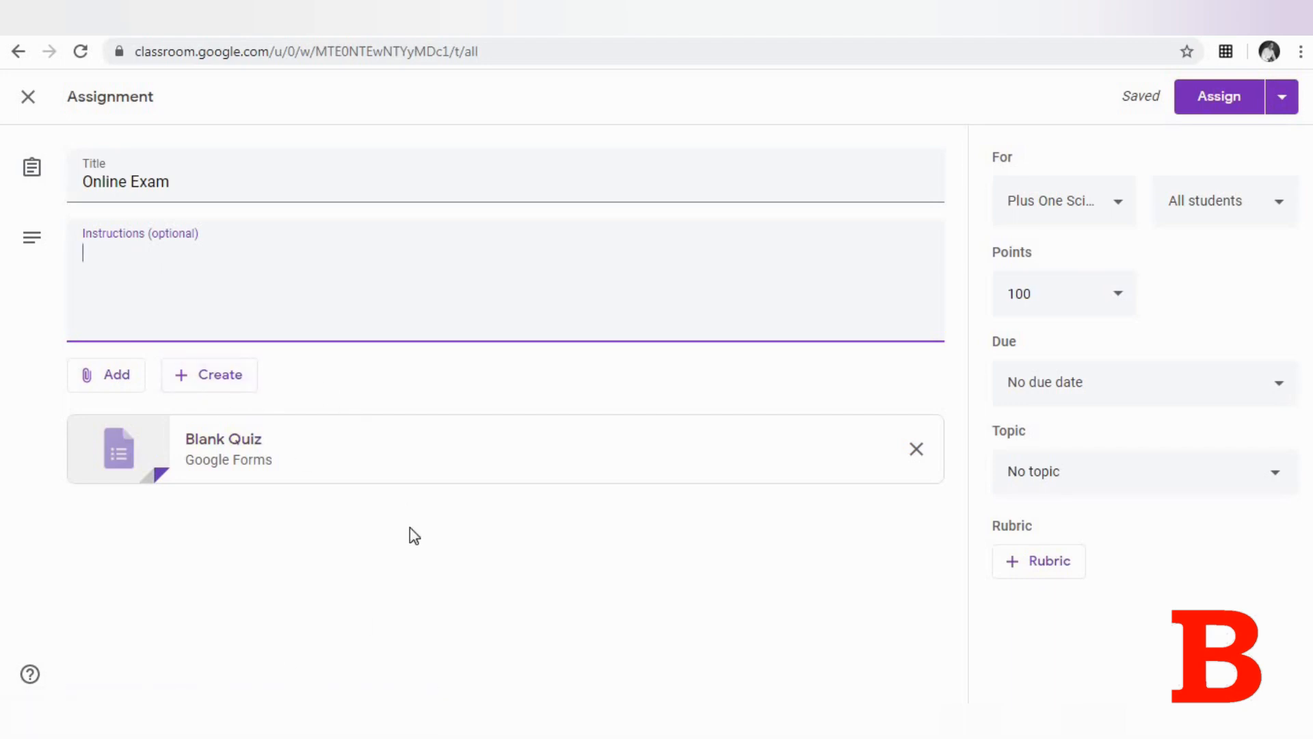
Step: Open the attached Blank Quiz form and rename the form file "Online Exam"
click(306, 455)
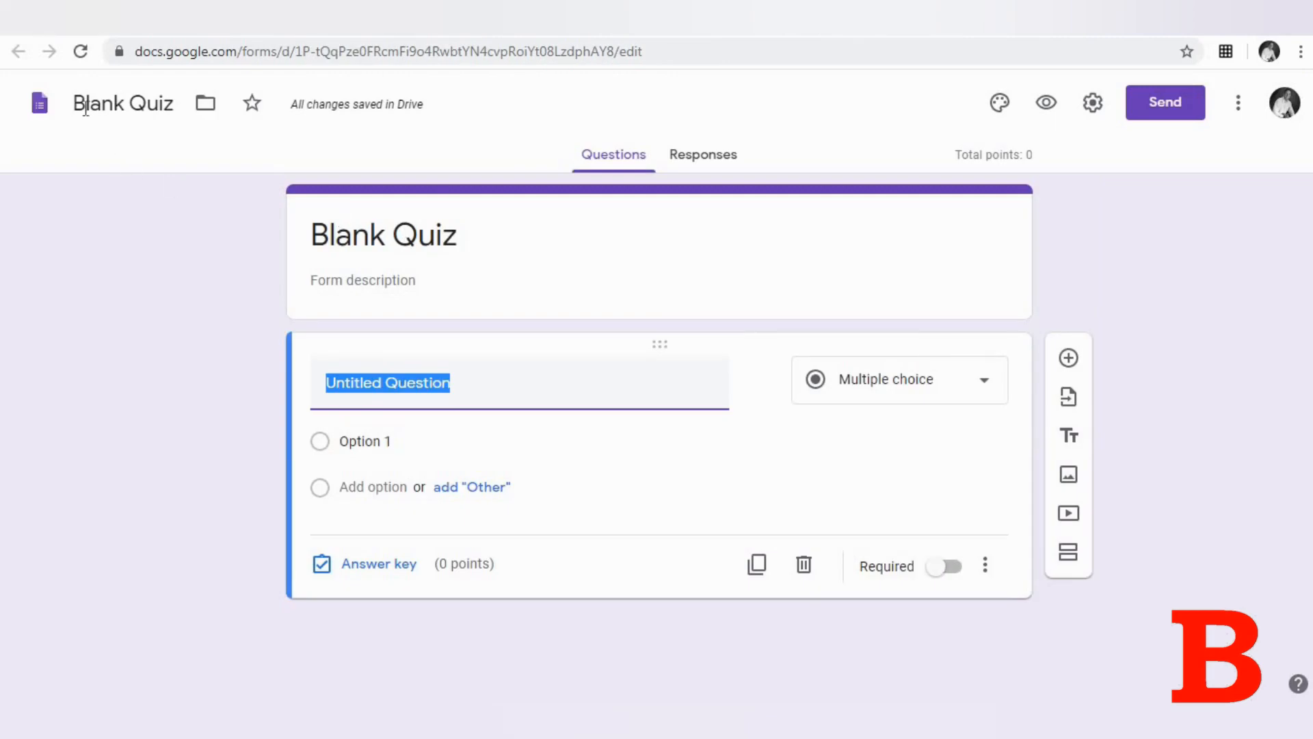
drag(74, 104, 180, 108)
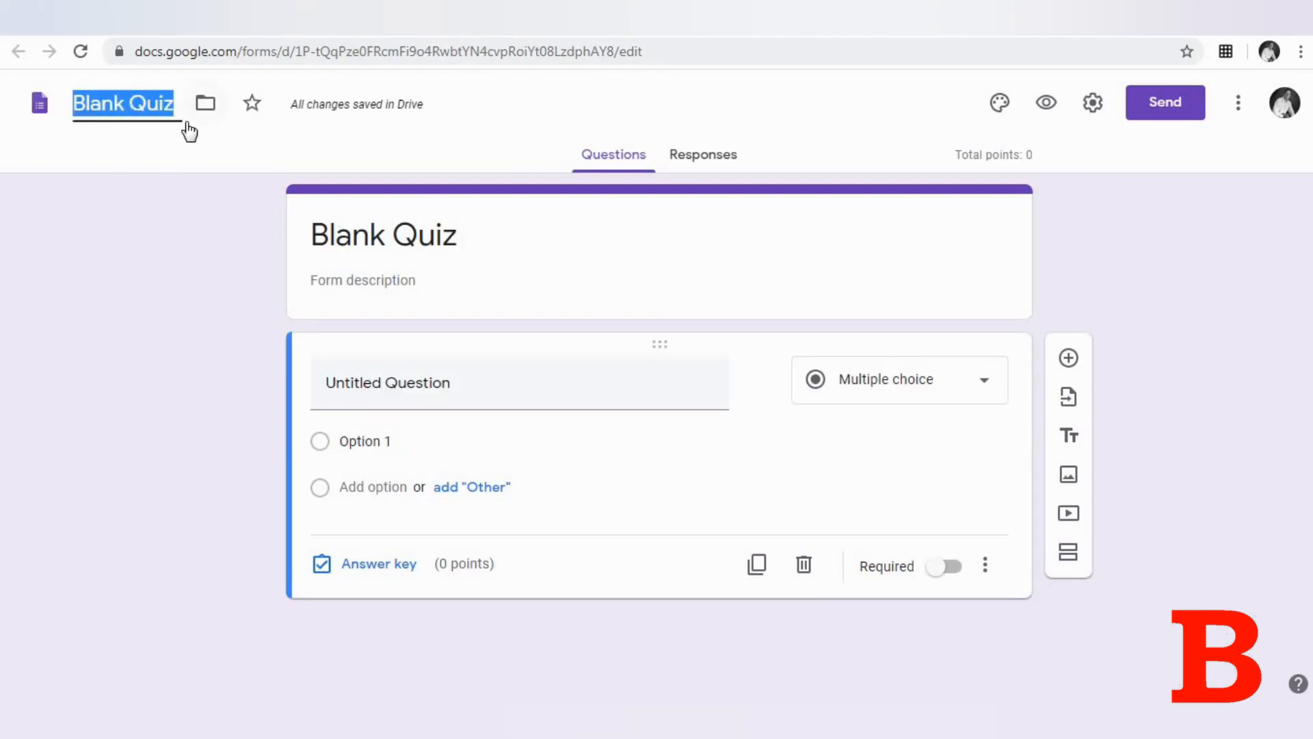
text(Online Exam)
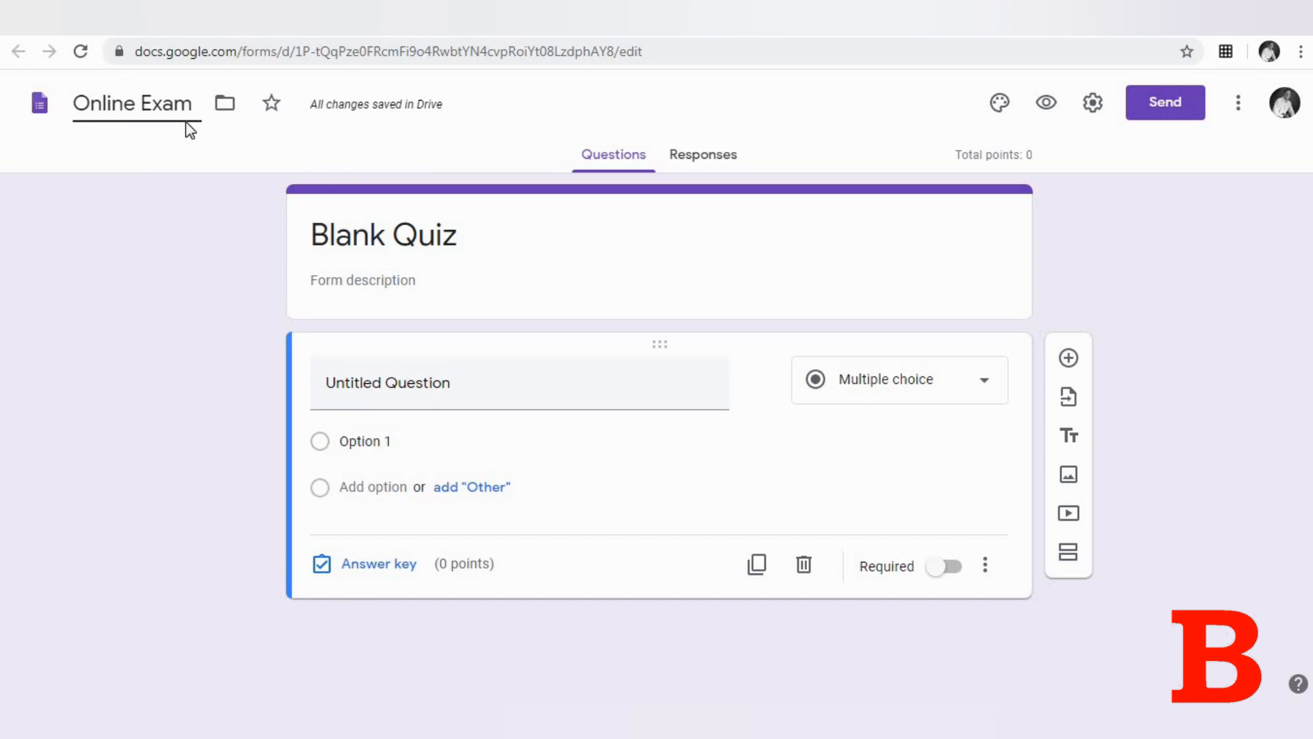
Step: Change the quiz heading above the form description to "GK Exam"
click(124, 235)
drag(313, 240, 480, 256)
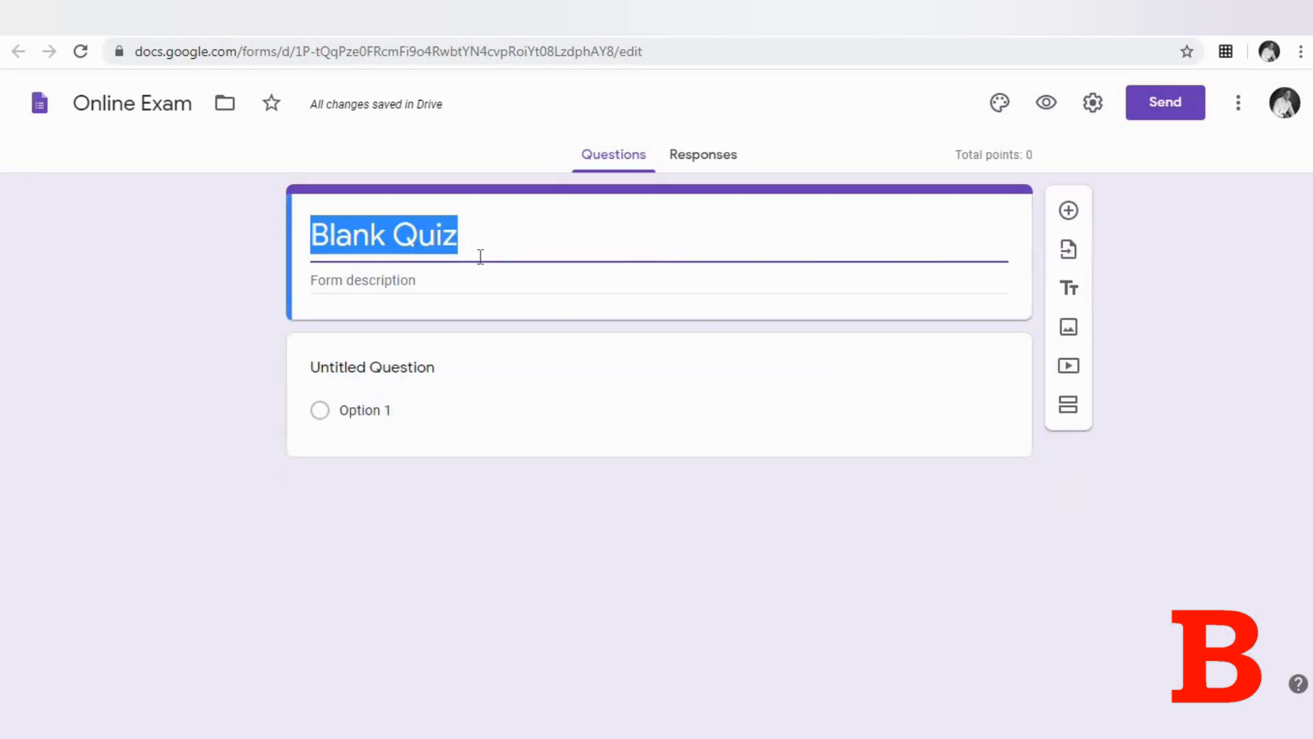
text(GK Exam)
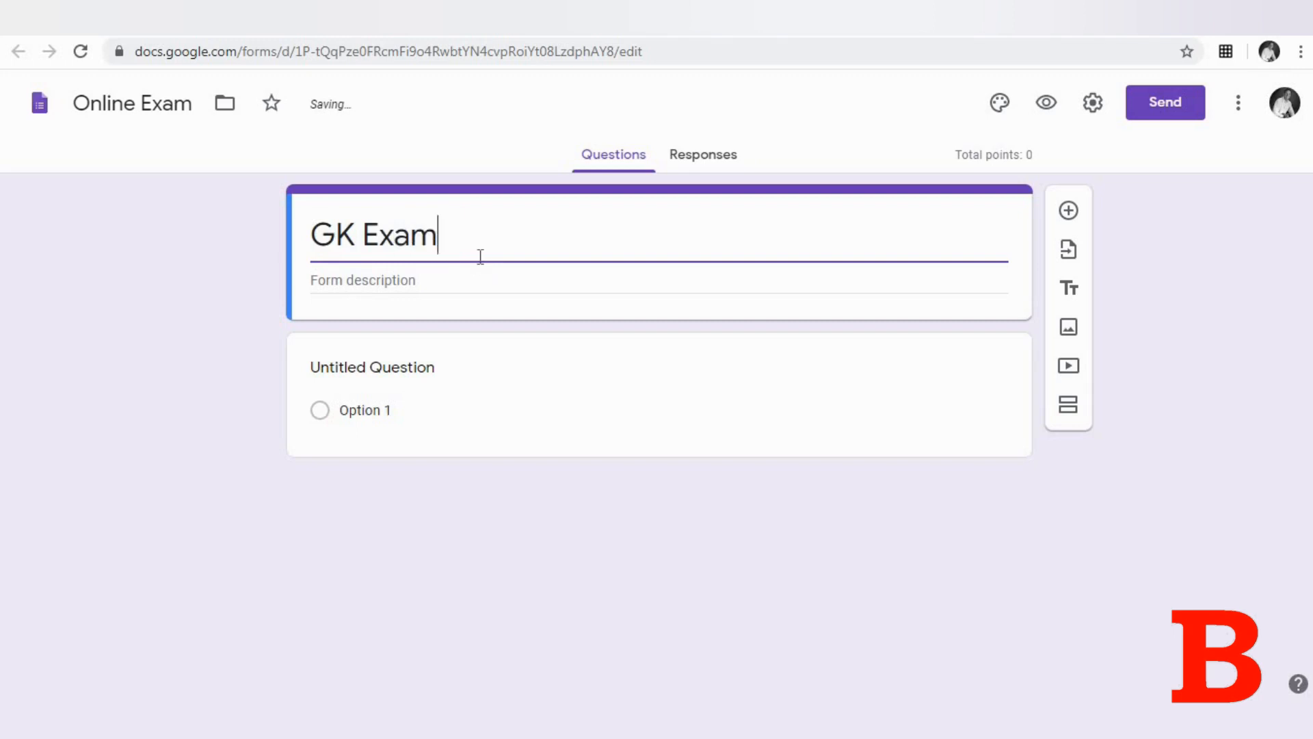
click(500, 280)
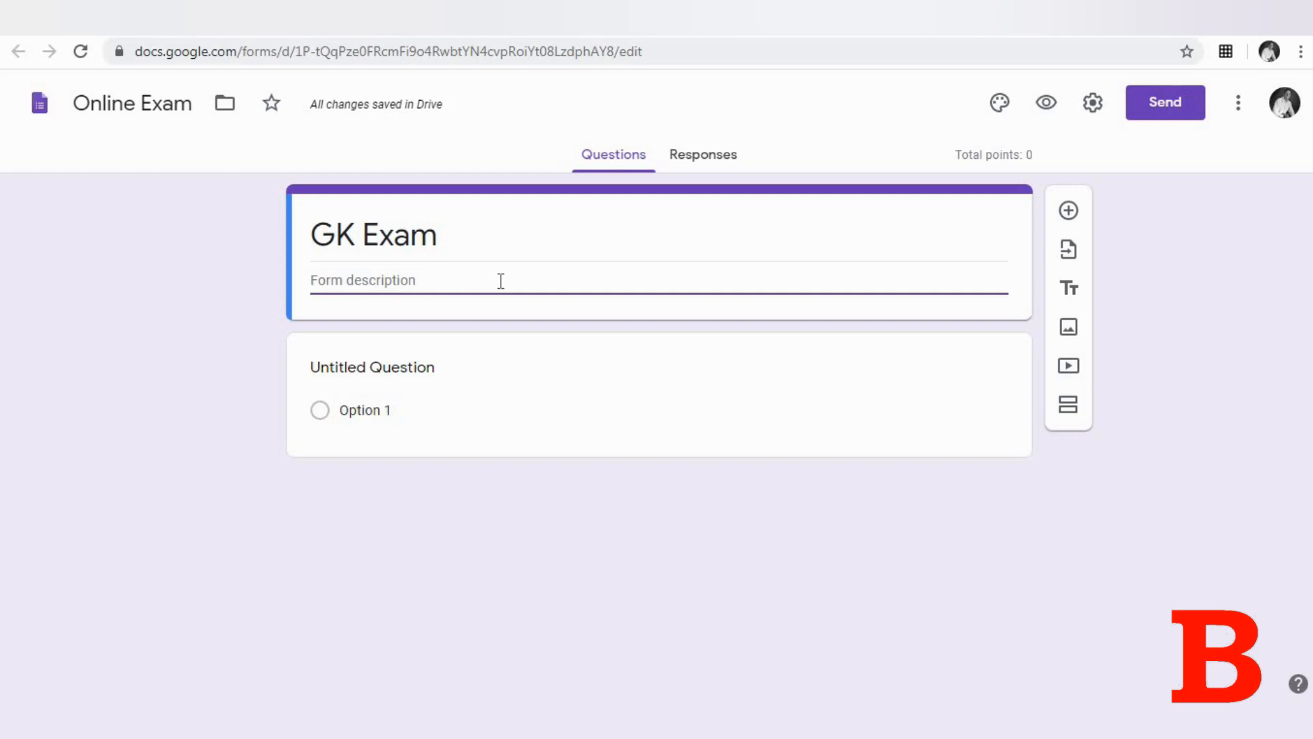
Step: Turn the untitled question into a required short-answer question reading "What is your name?"
click(377, 383)
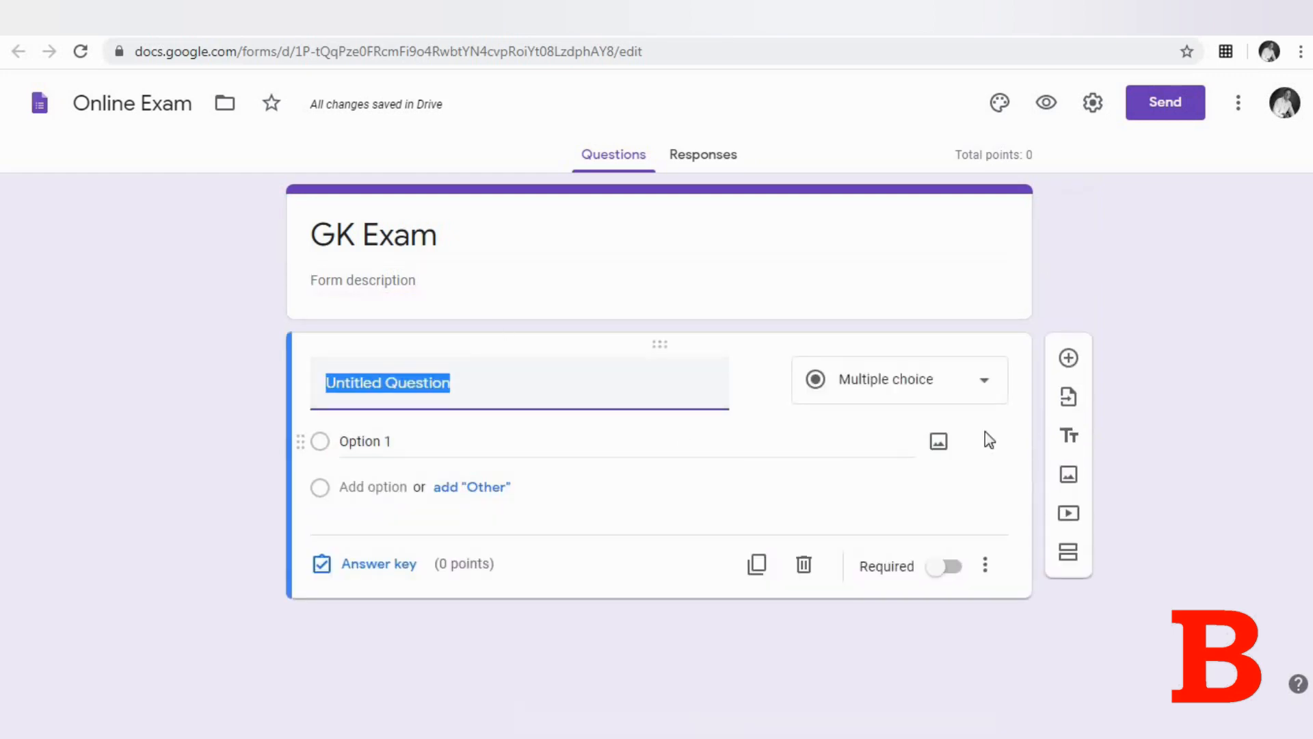
click(960, 390)
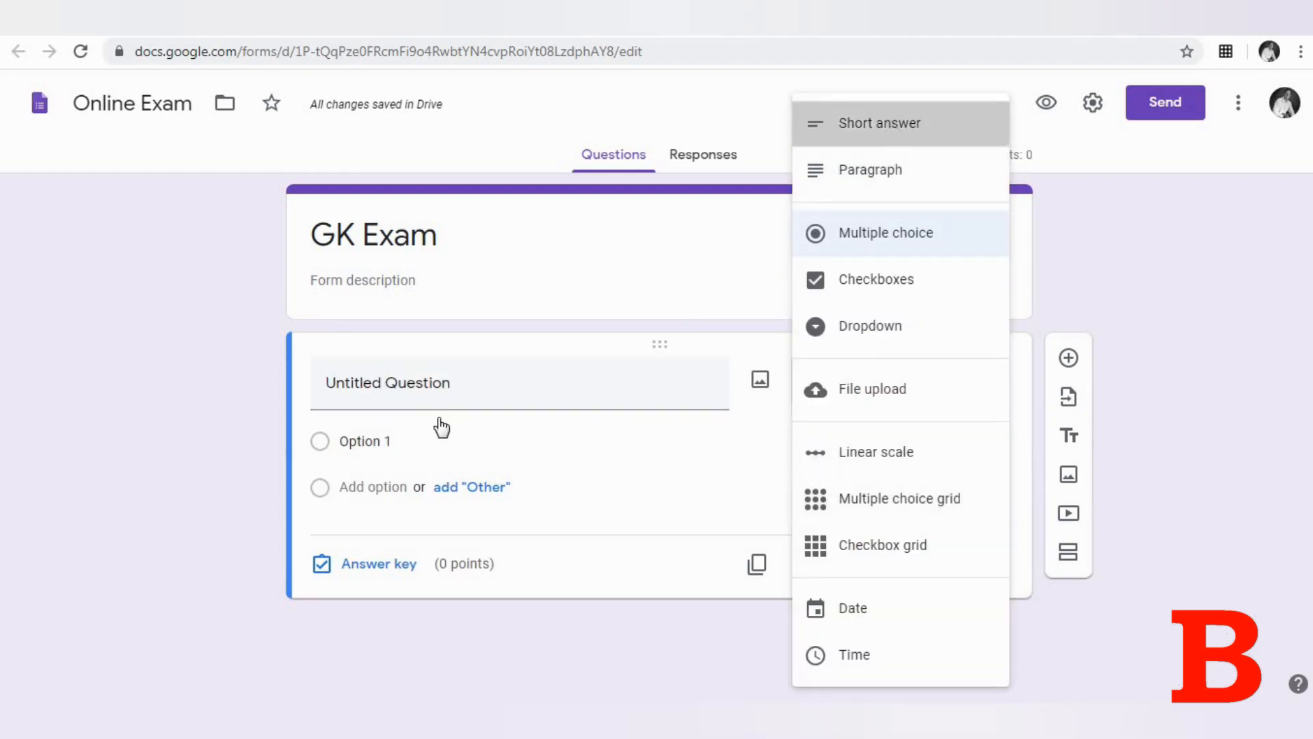
key(Return)
click(425, 394)
text(W)
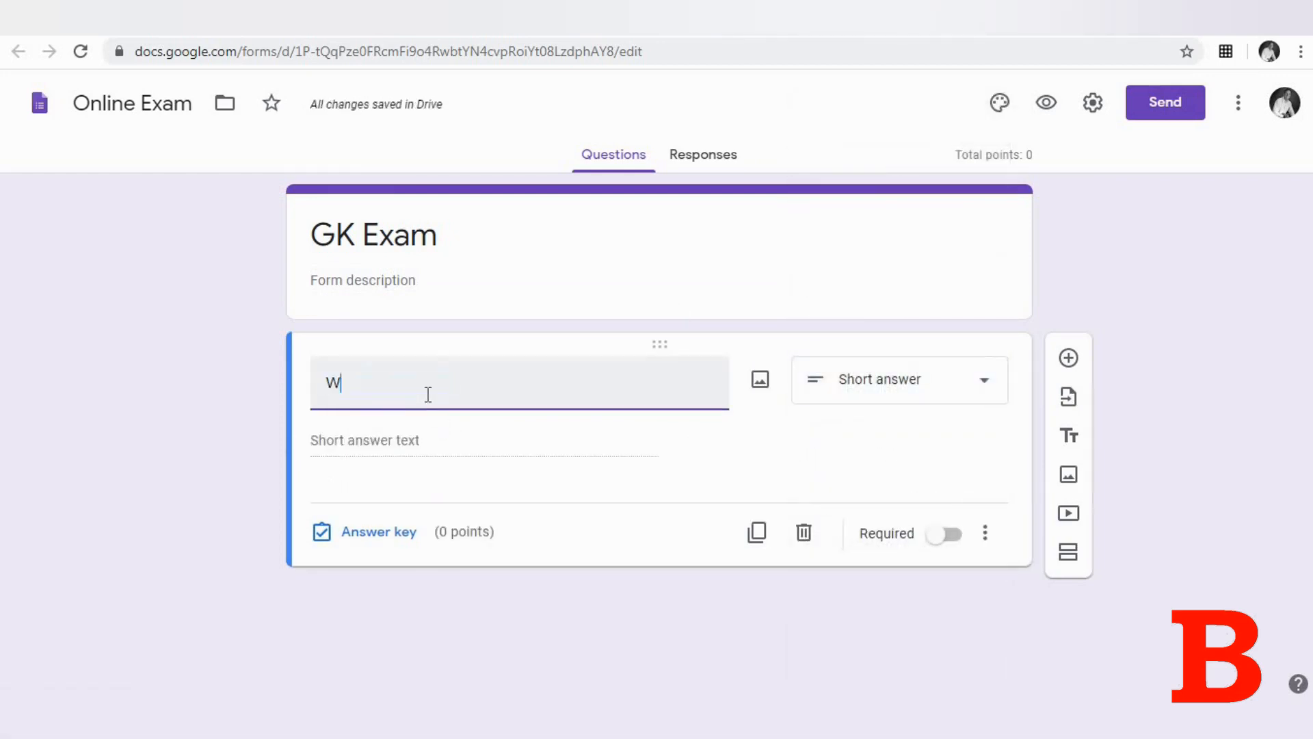
text(hat )
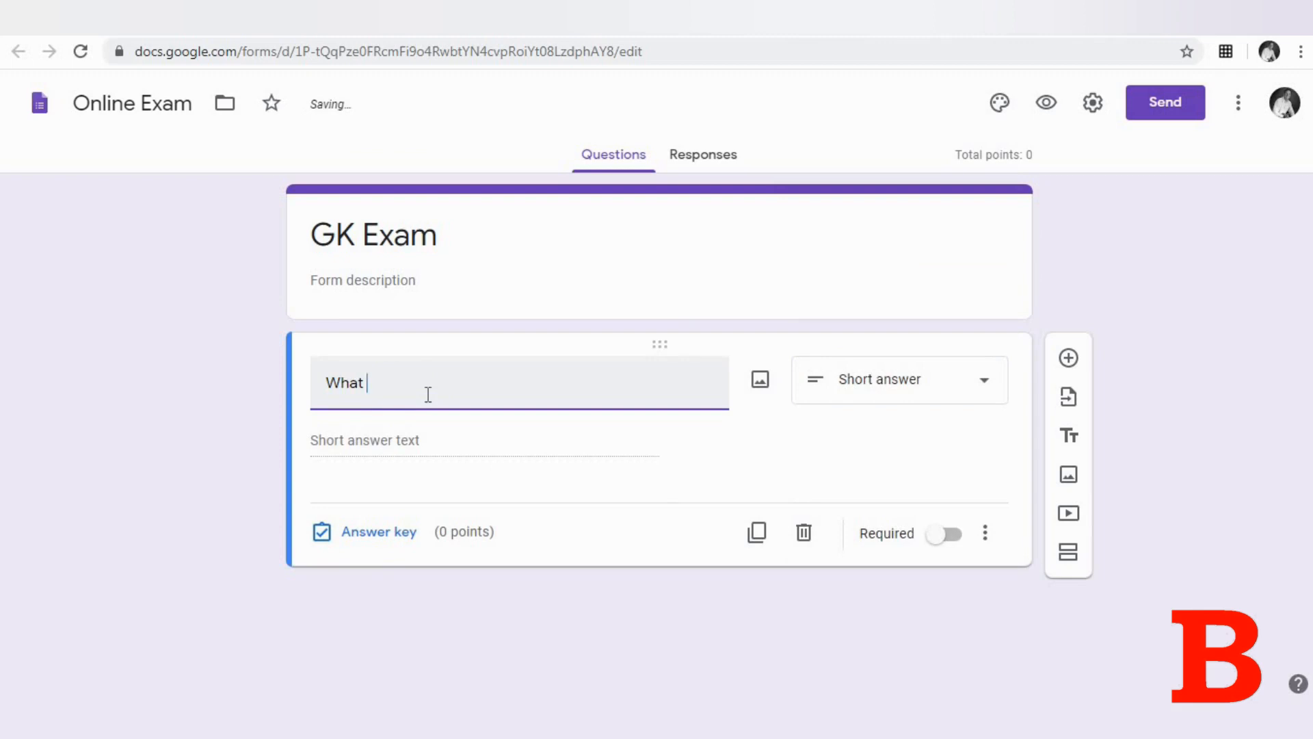
text(is your name?)
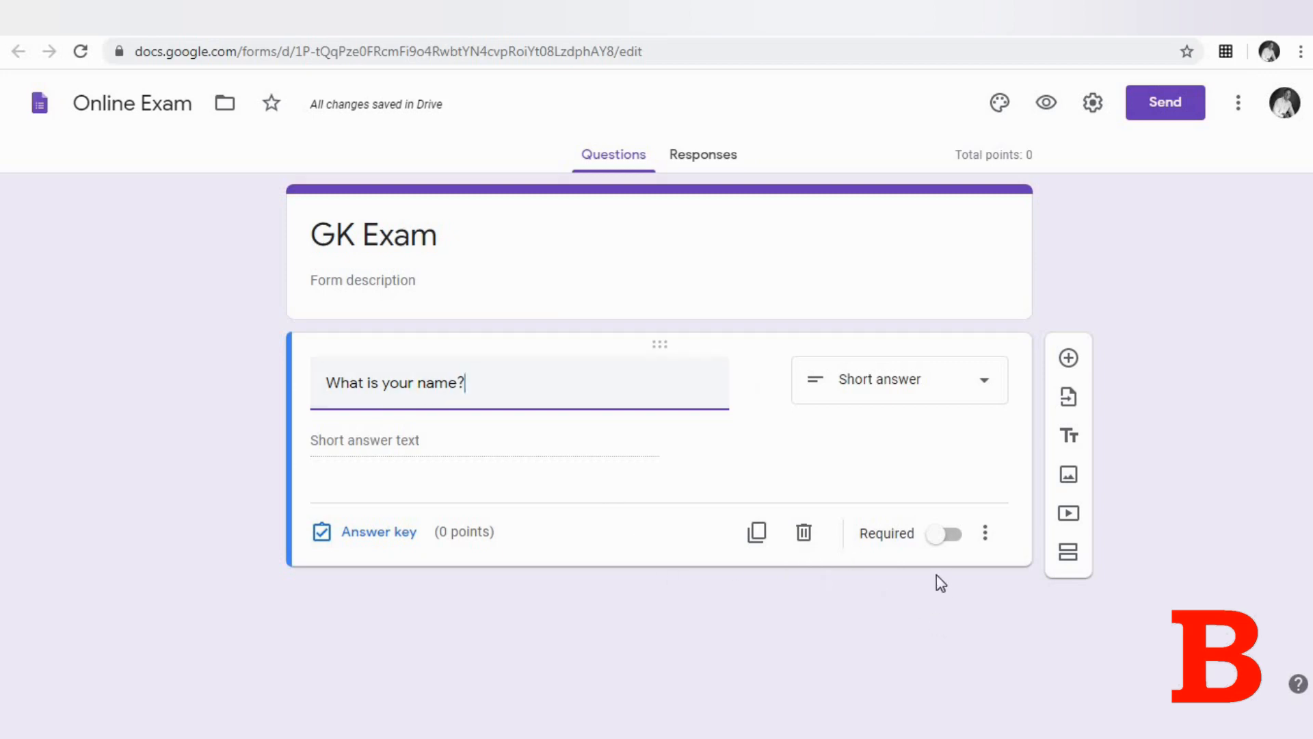
click(942, 538)
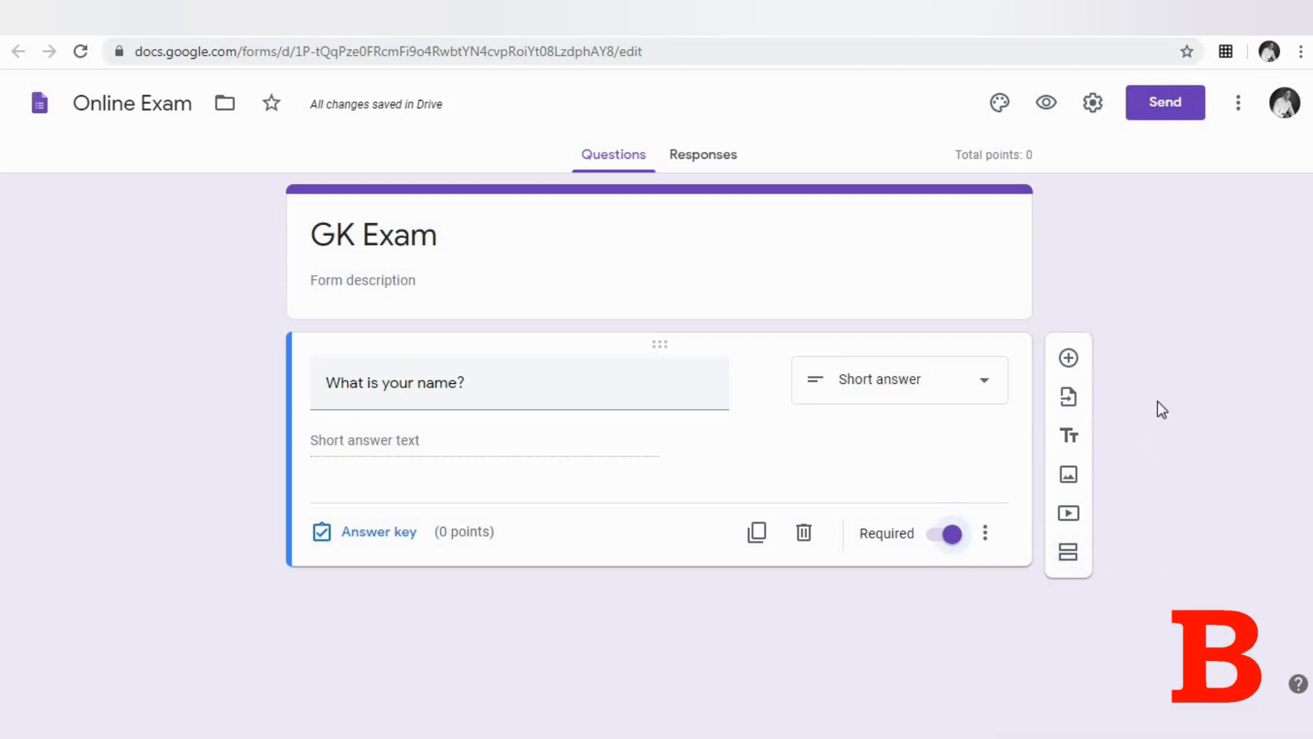
Step: Add a multiple-choice question reading "What is Earth's only natural satellite?"
click(1069, 358)
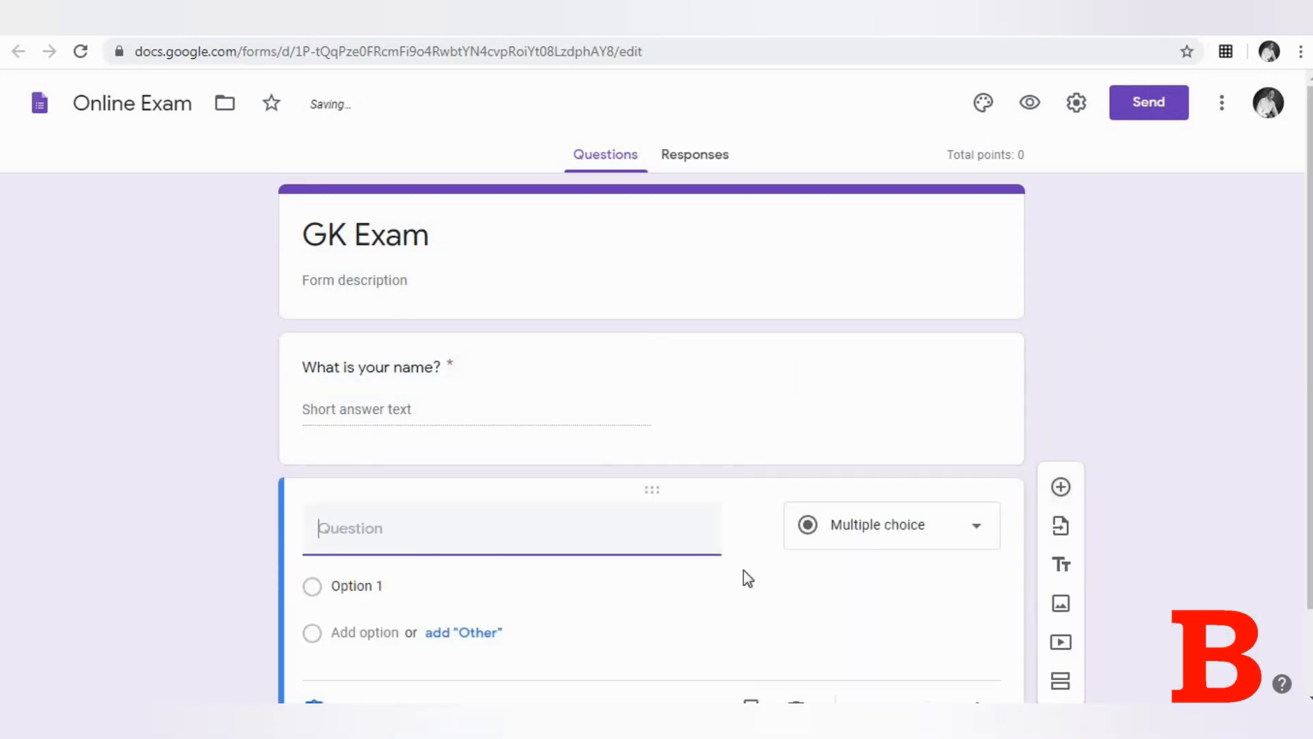
click(940, 545)
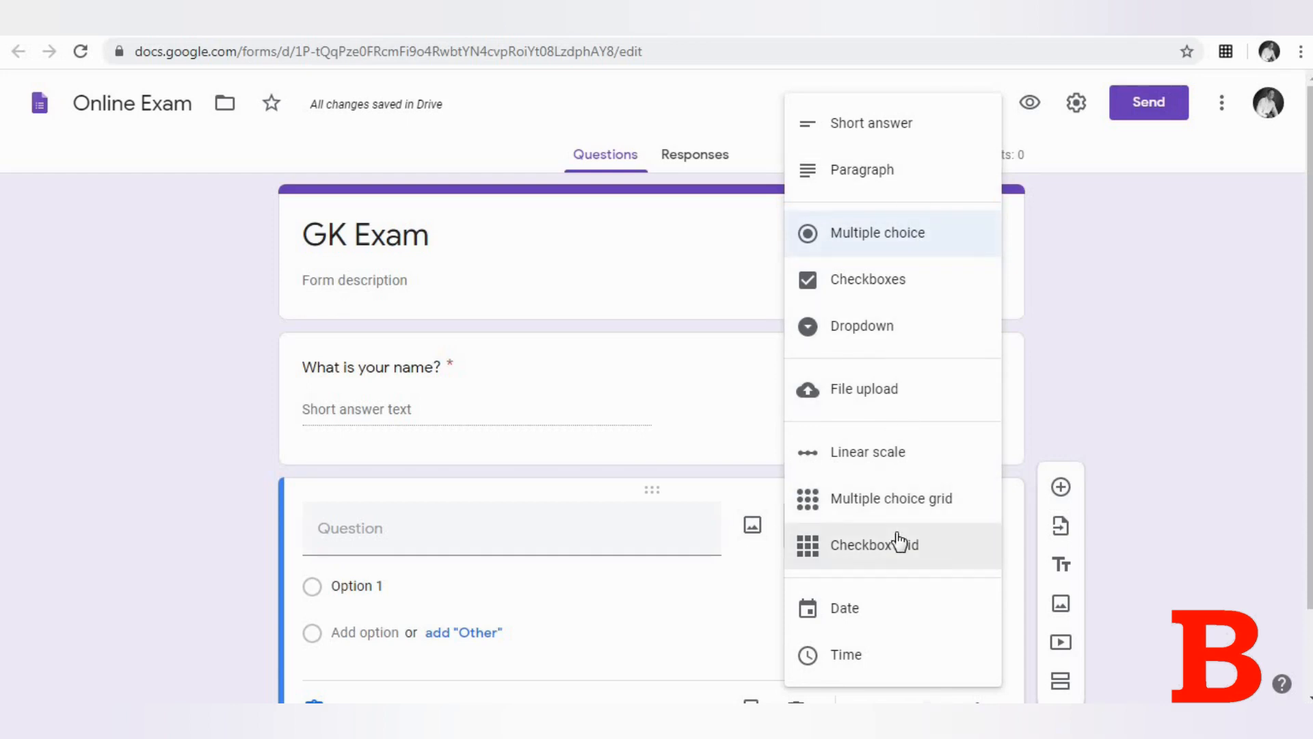
click(893, 242)
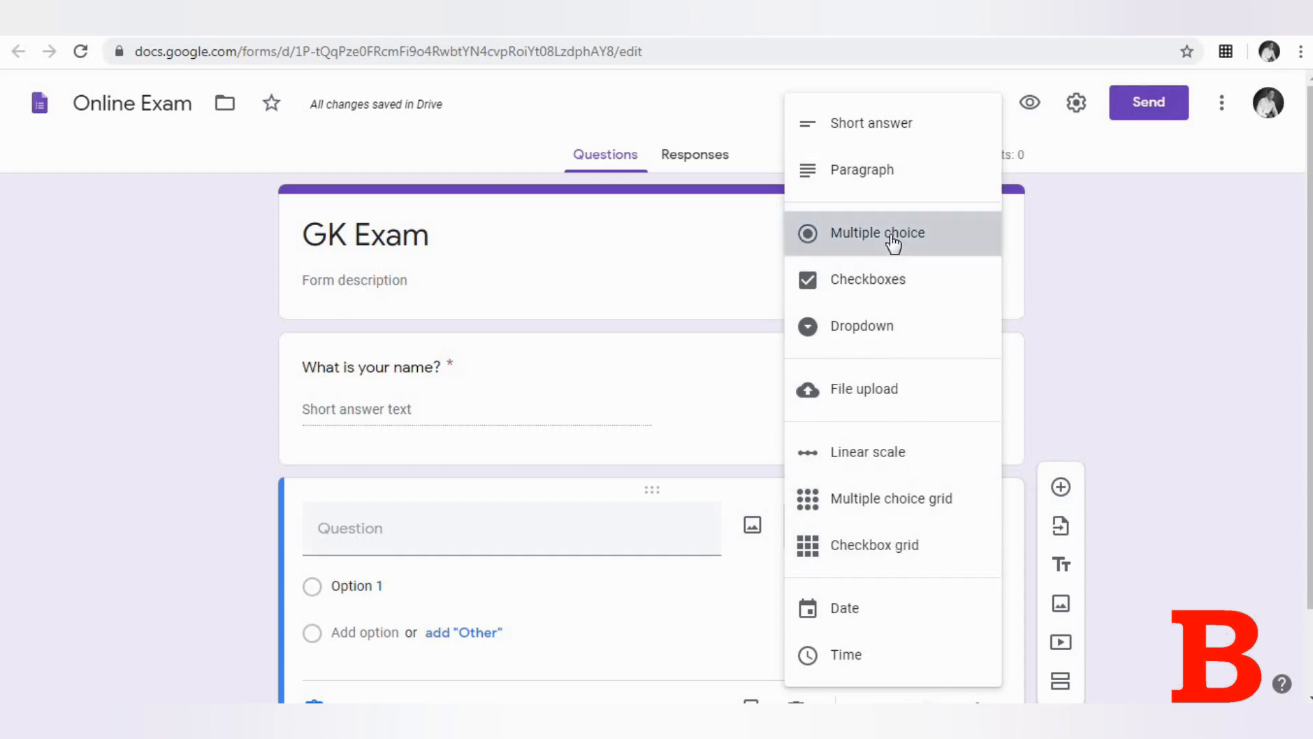
click(541, 532)
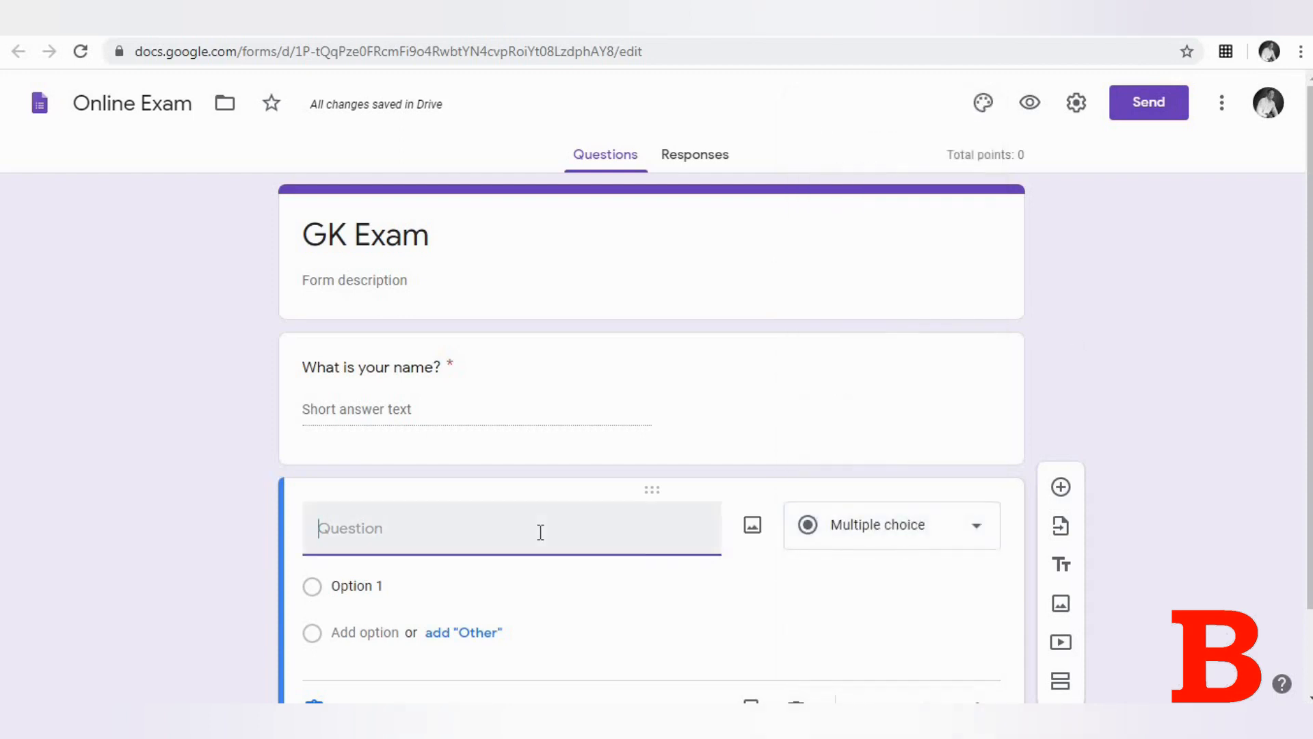
text(What is Earth's only natural satellite?)
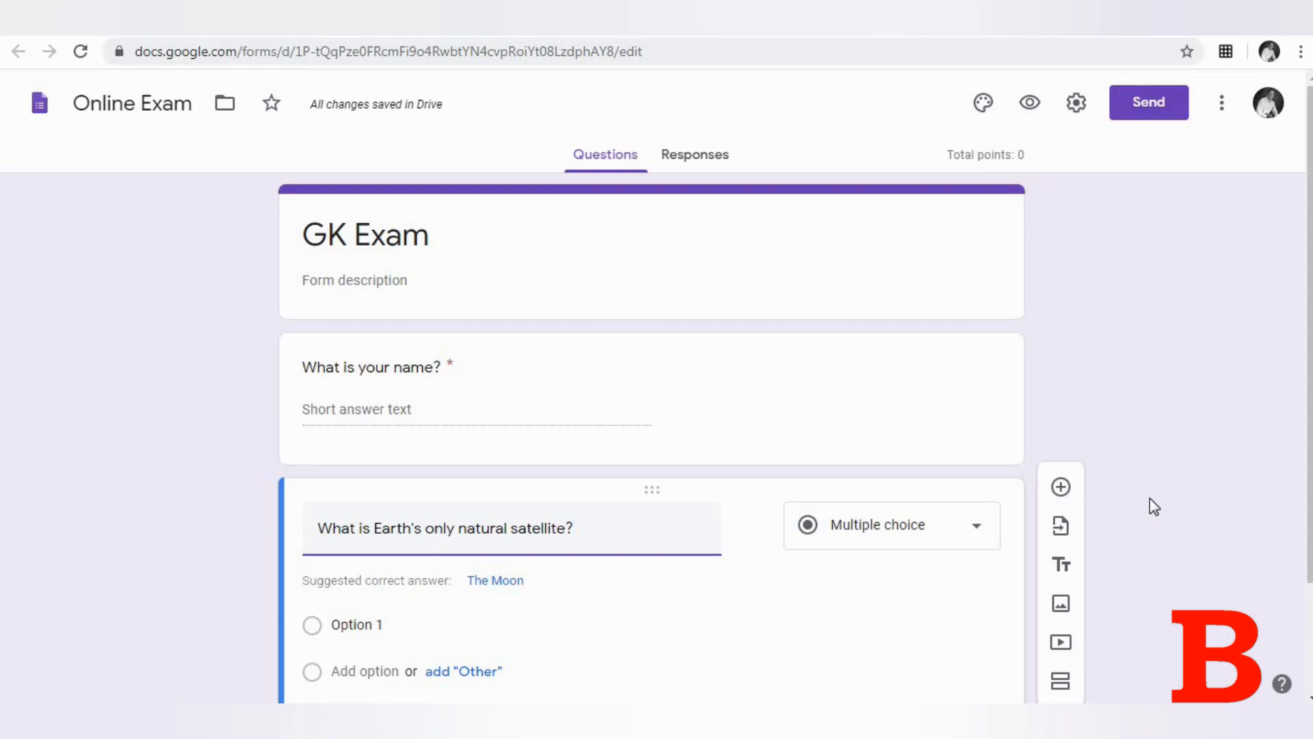
Step: Give the satellite question the answer options Mars, Sun, Moon and Jupiter
scroll(584, 543, down, 2)
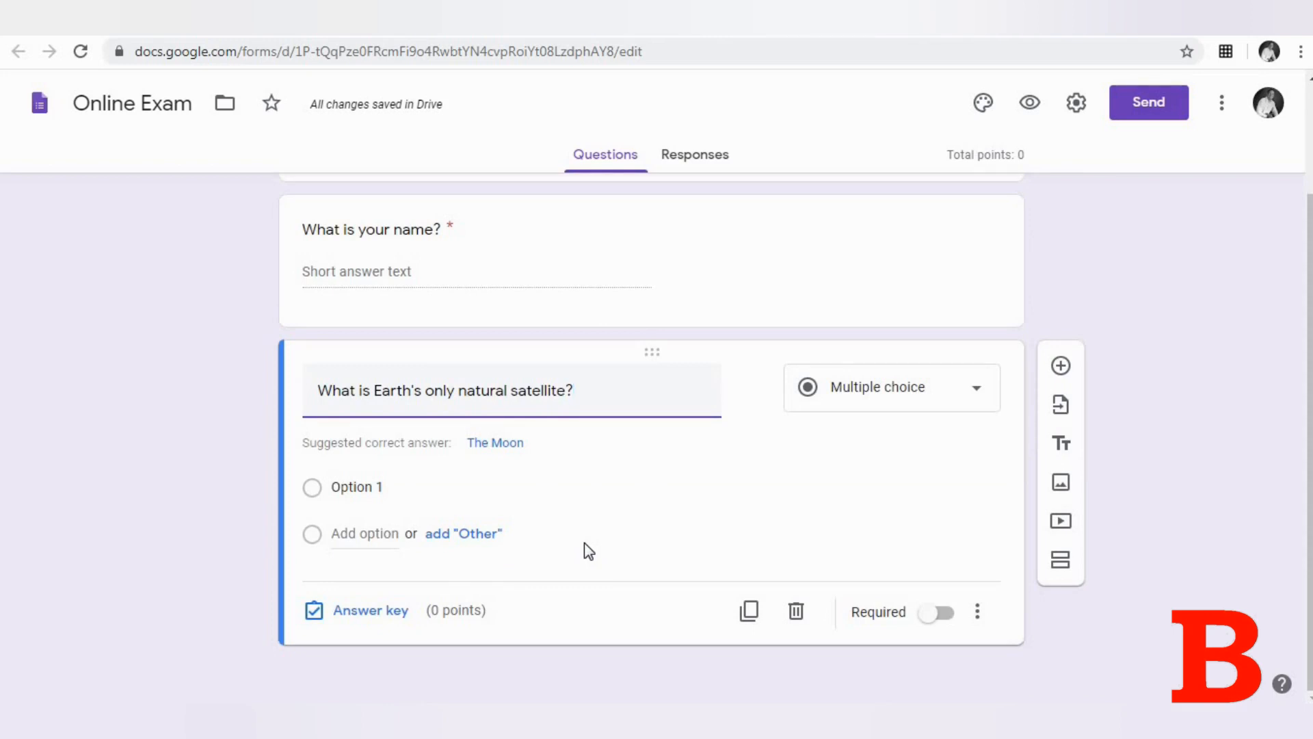
click(354, 493)
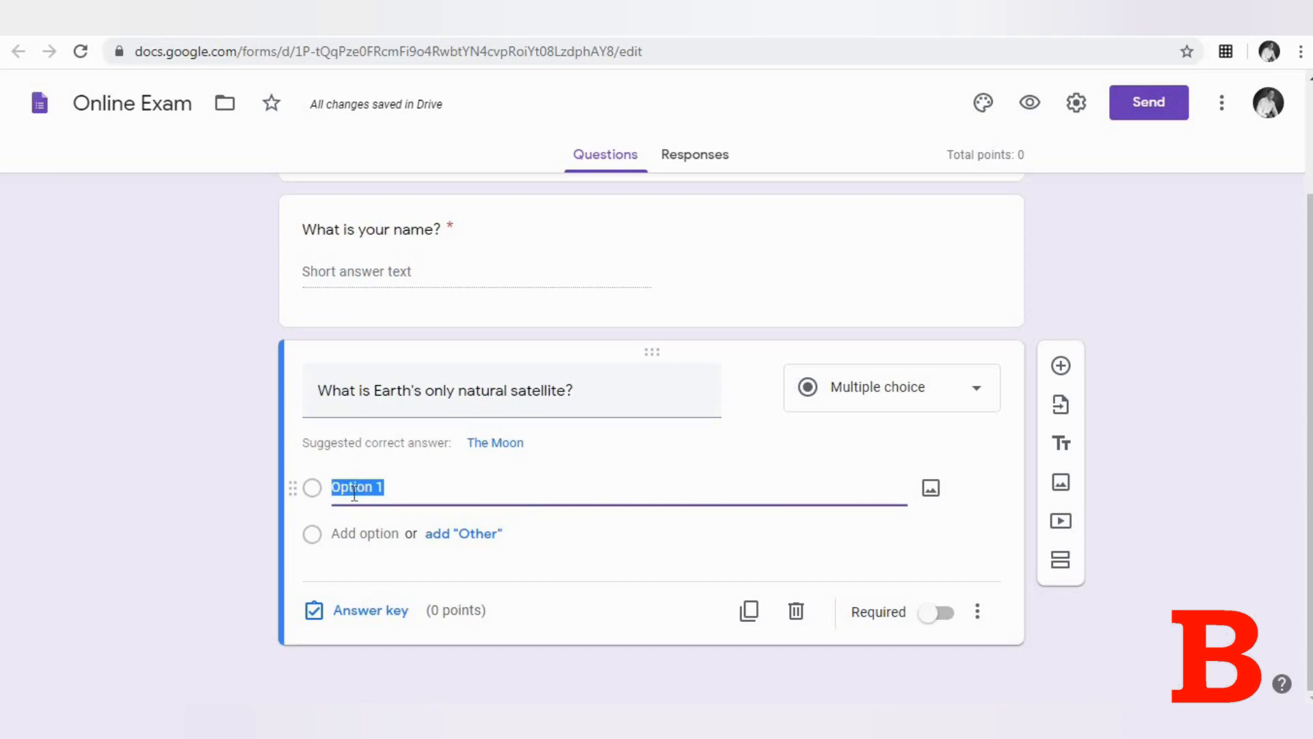
text(Mars Sun Moon Jupiter)
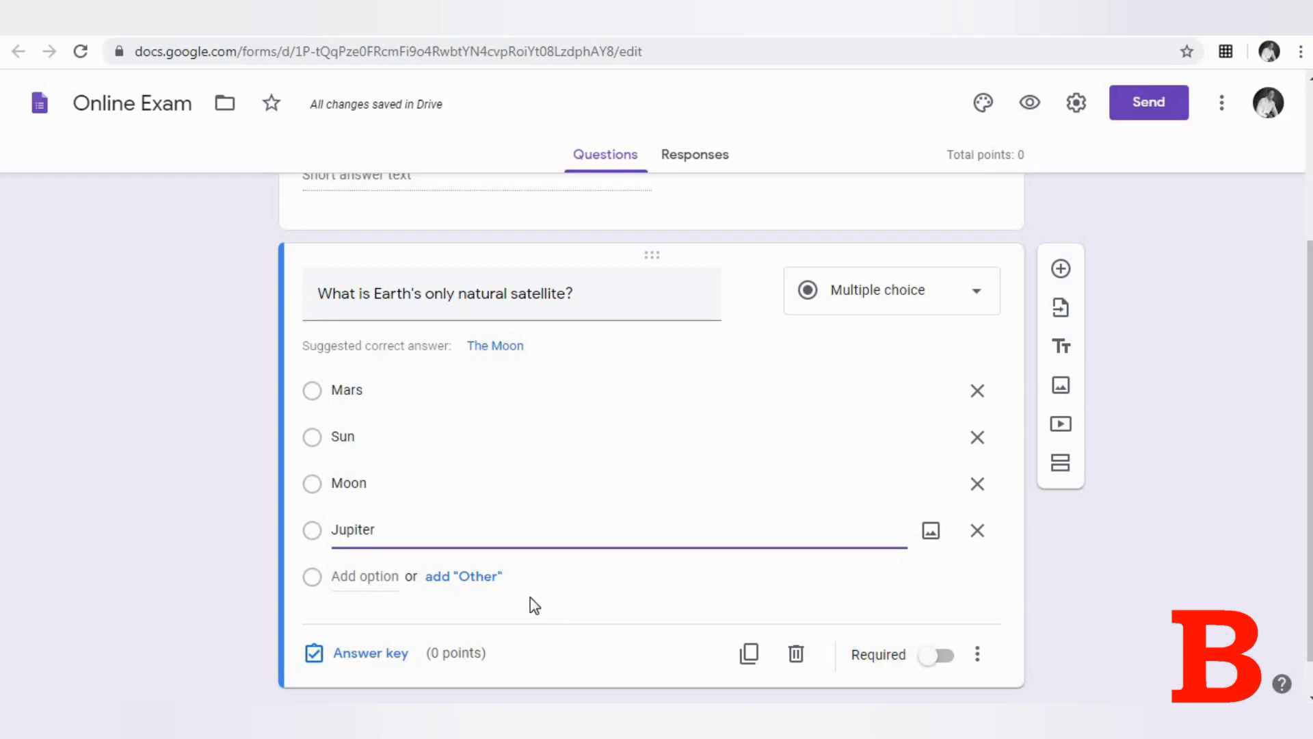
Step: Set Moon as the satellite question's correct answer worth 1 point, and make the question required
click(392, 655)
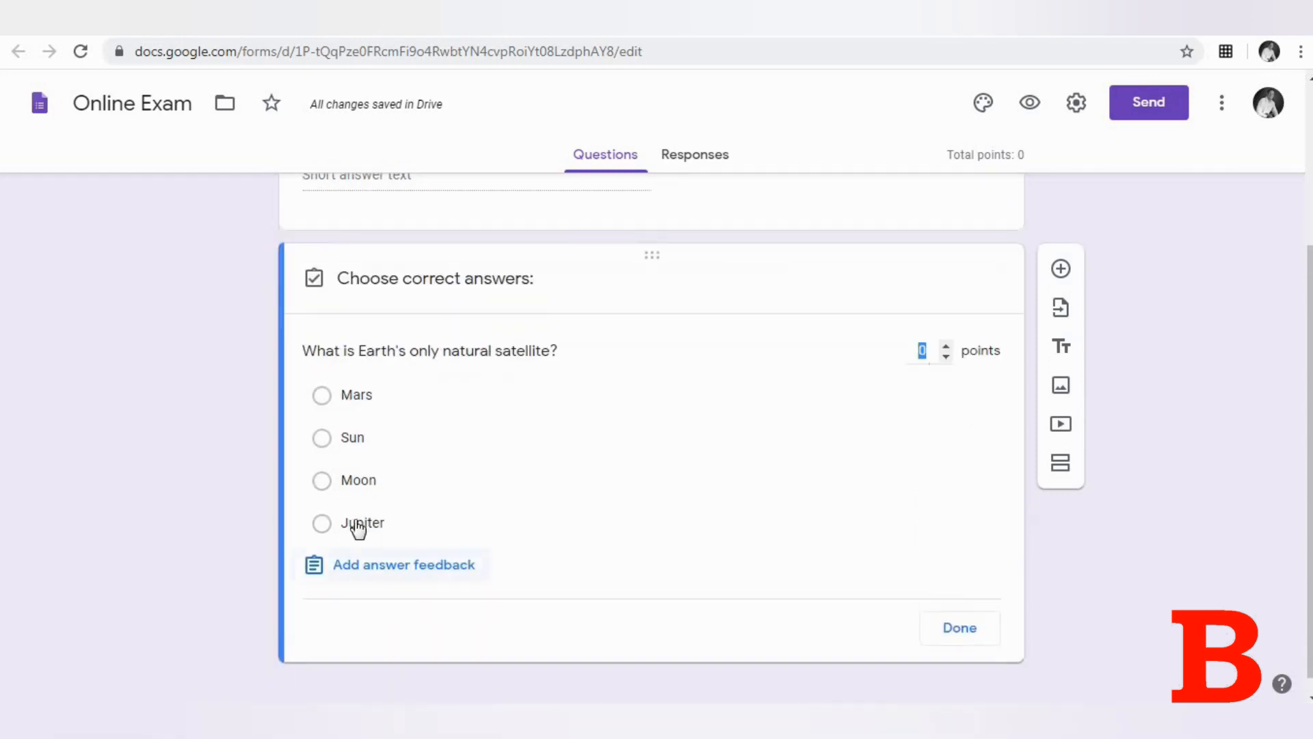
click(361, 486)
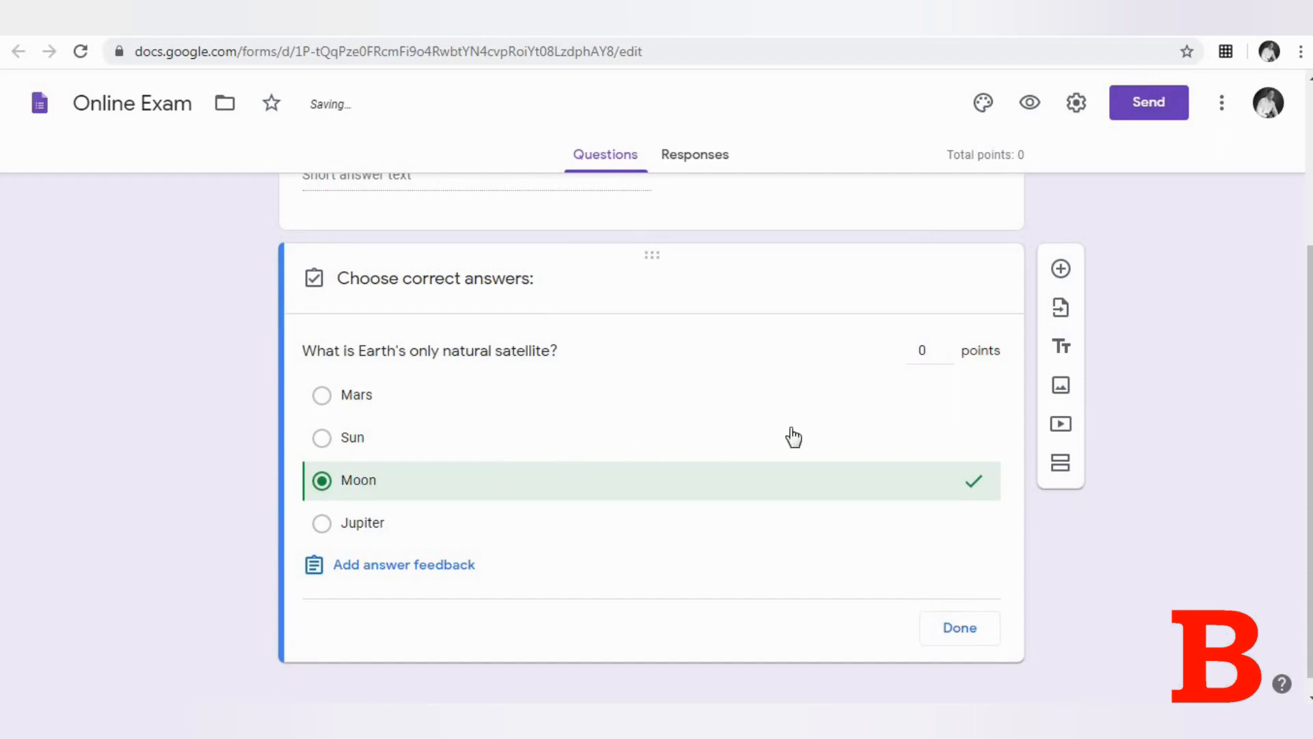
key(BackSpace)
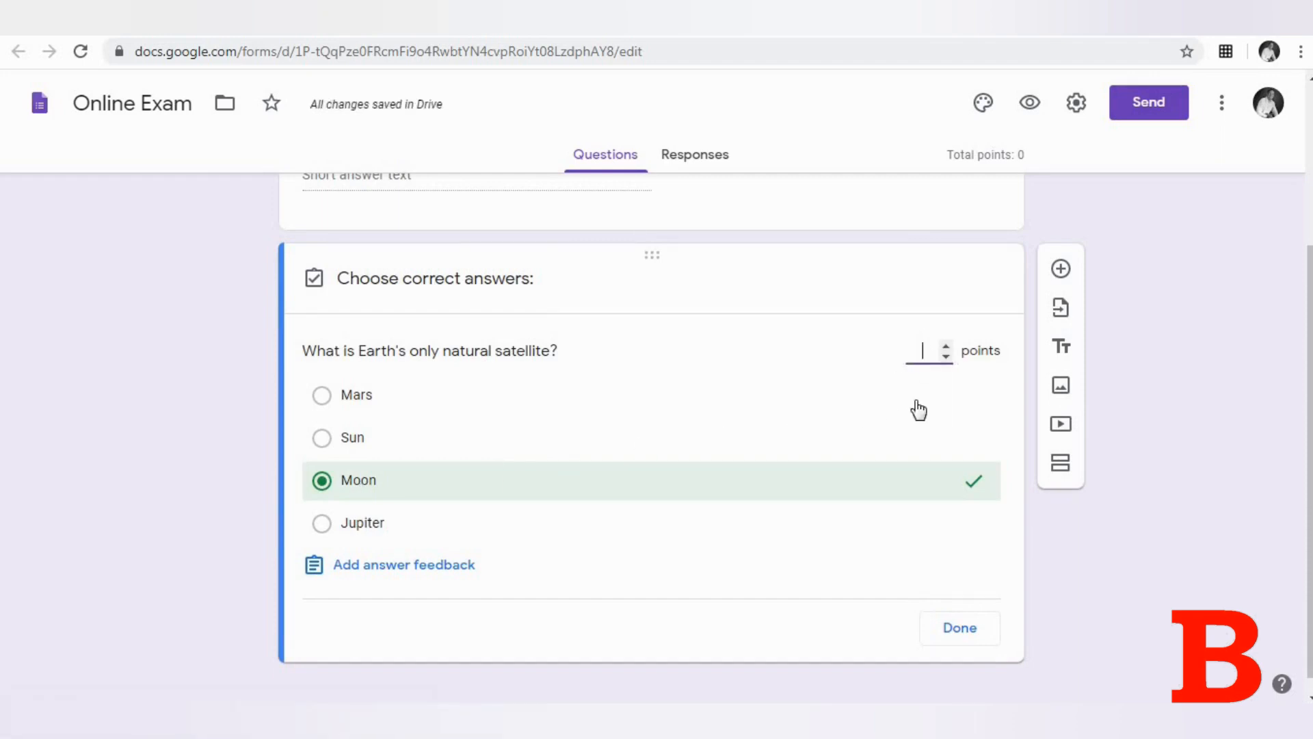
text(1)
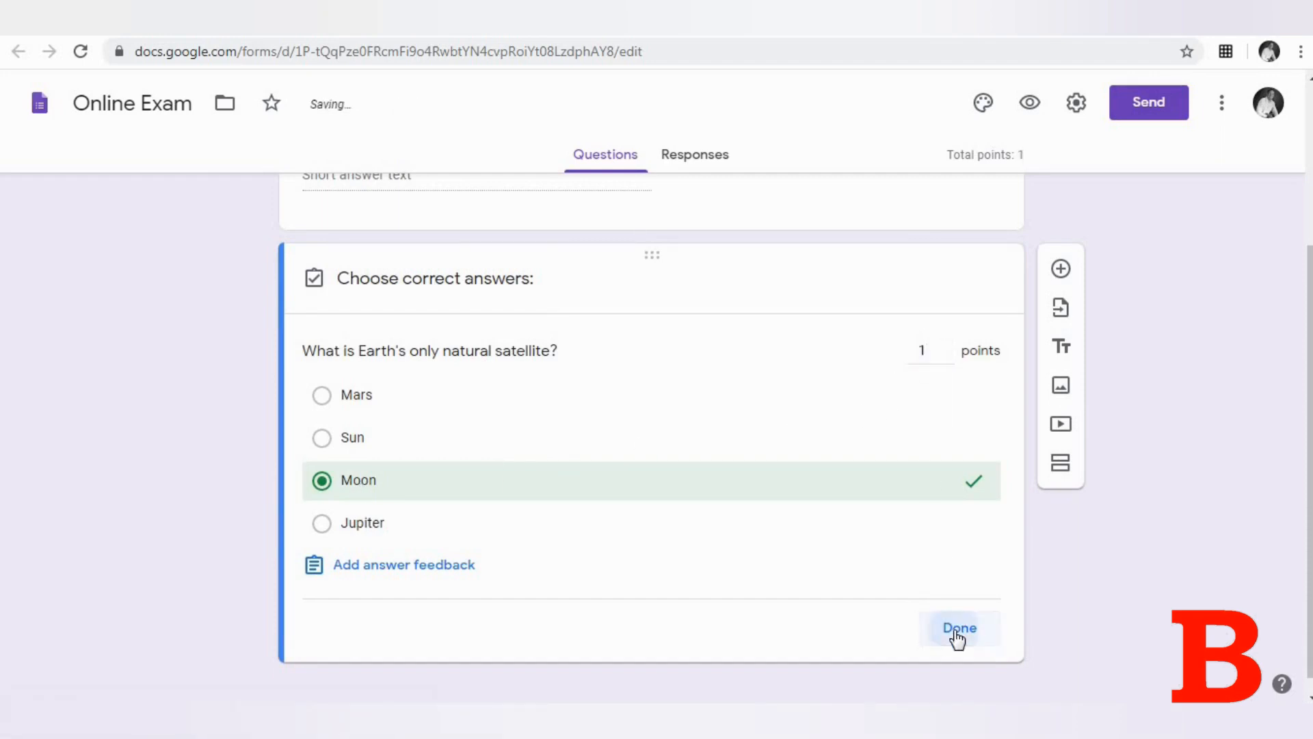
click(953, 629)
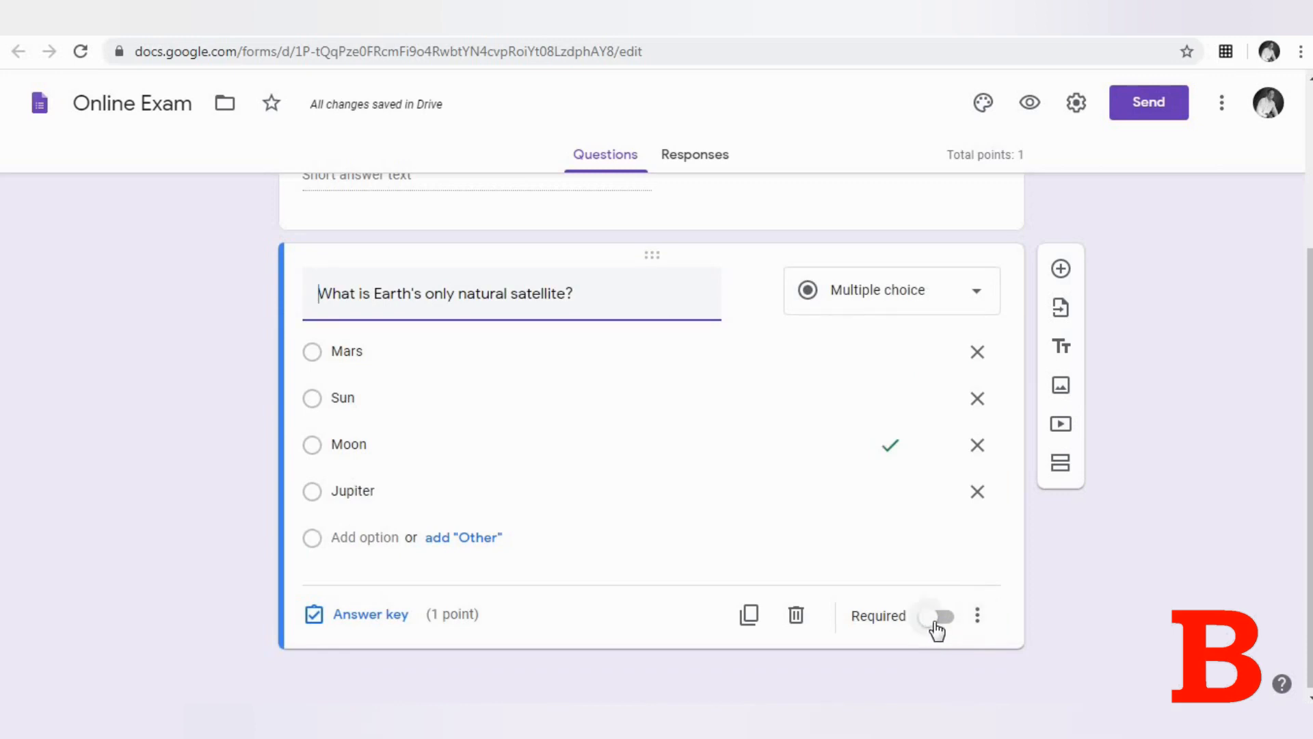
click(937, 624)
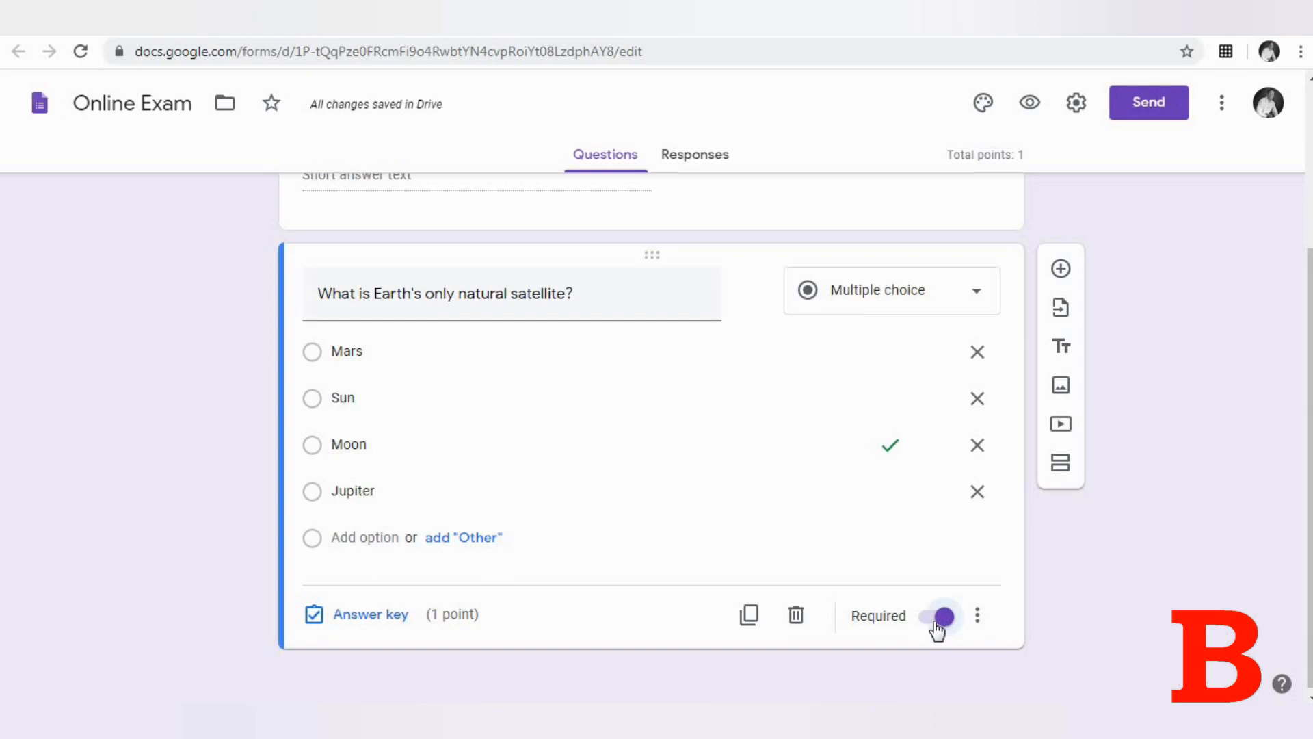
Step: Add a checkboxes question reading "Edison invented Telephone. Tick whether the statement is TRUE or FALSE."
click(1064, 269)
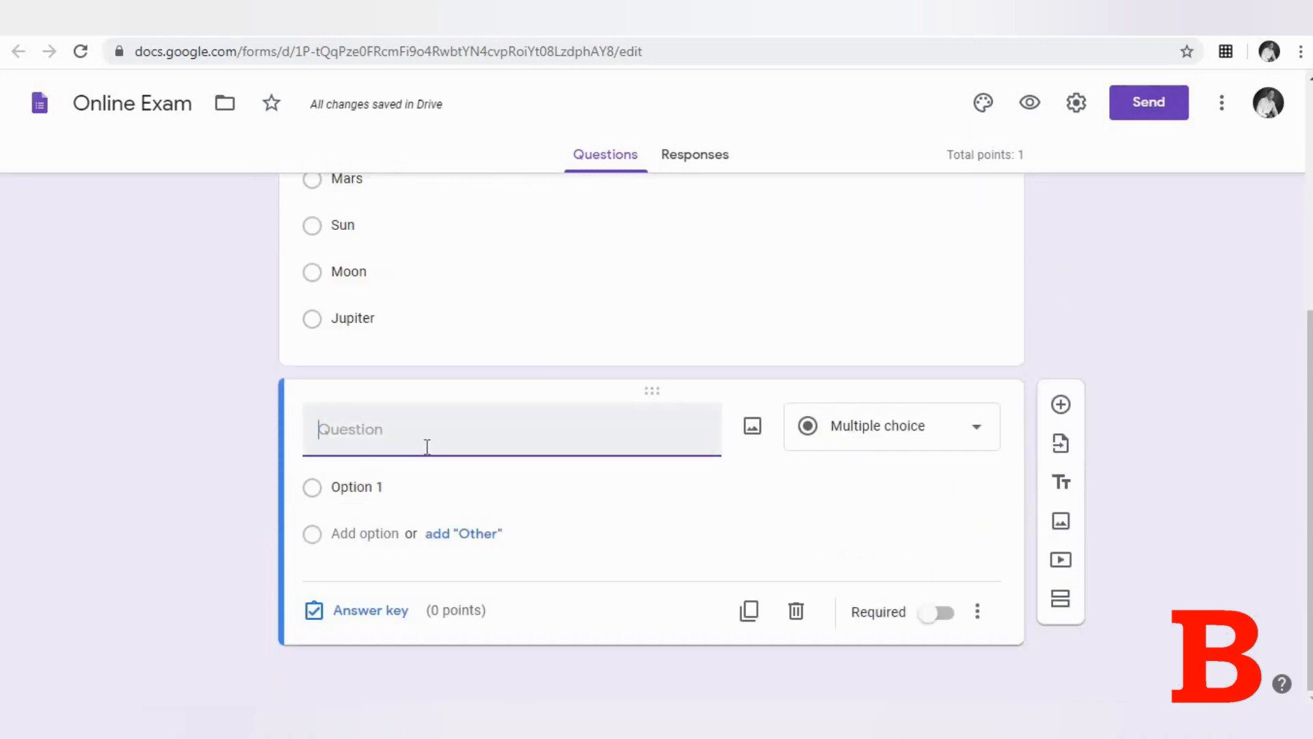
click(924, 443)
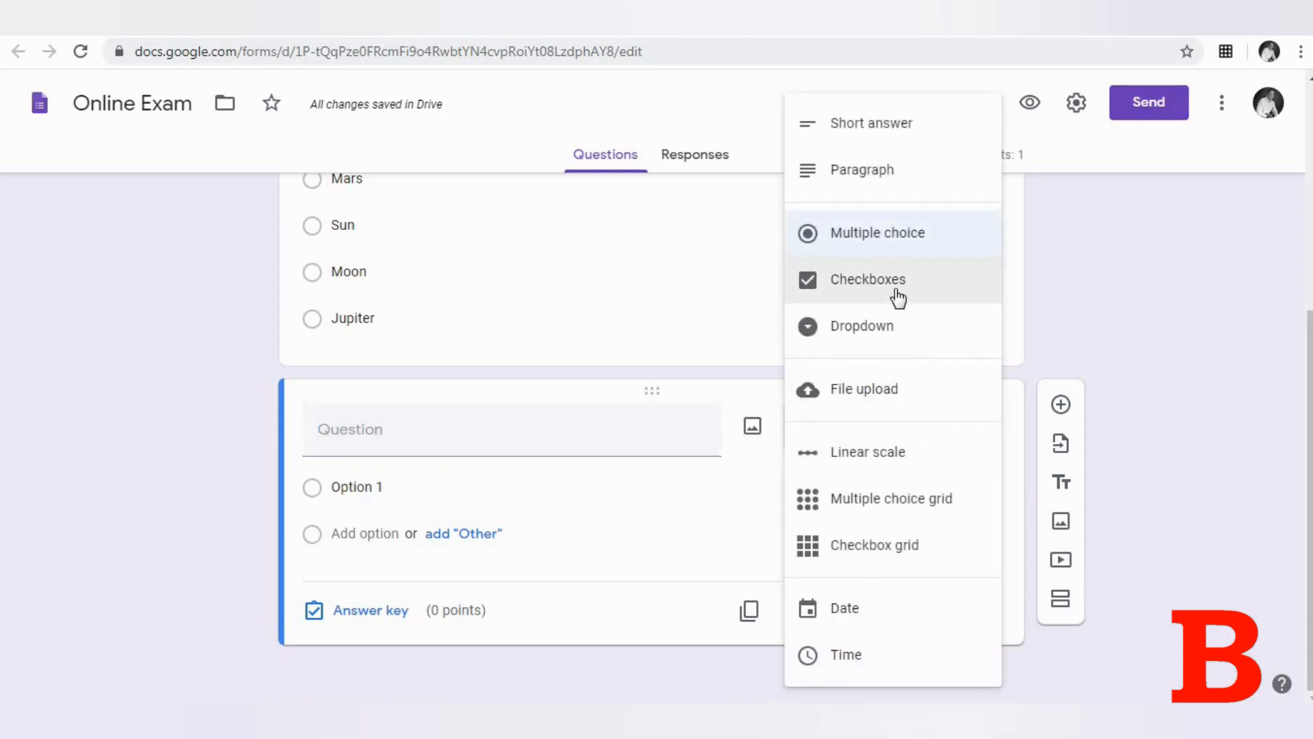
click(896, 291)
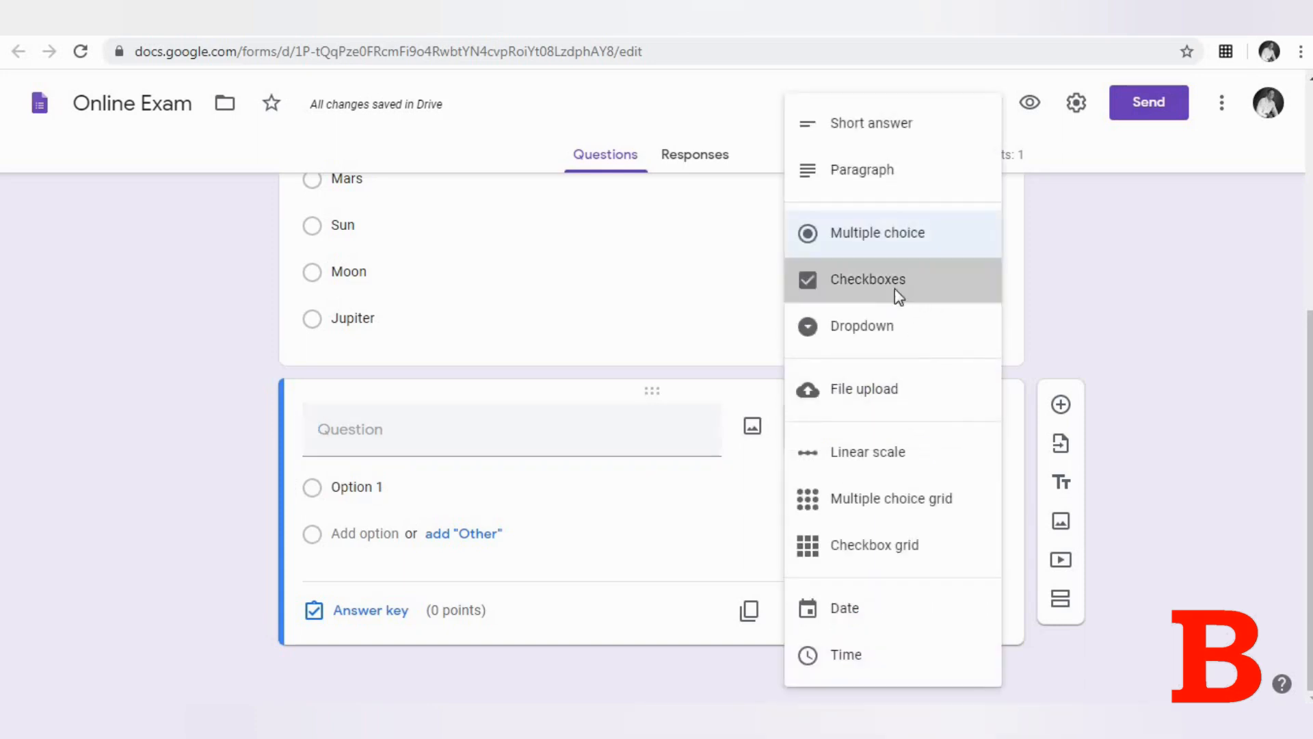
click(493, 442)
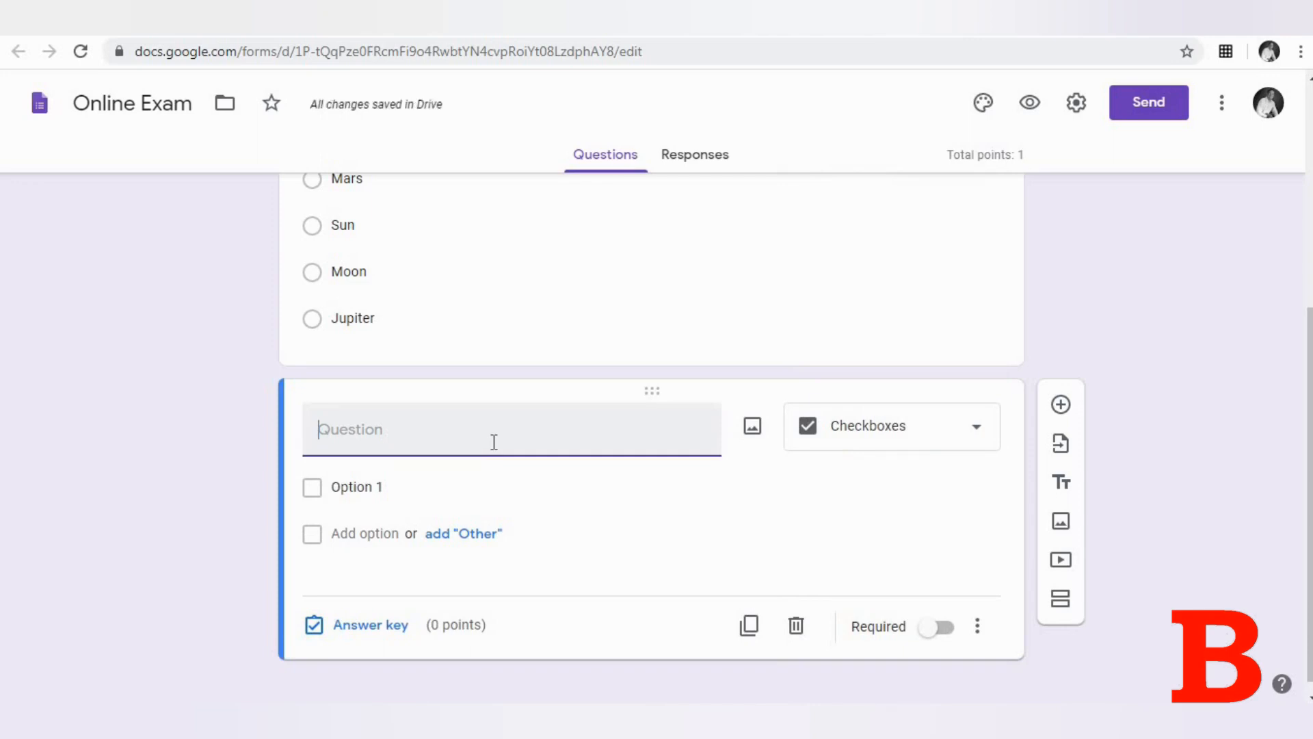
text(Edison invented )
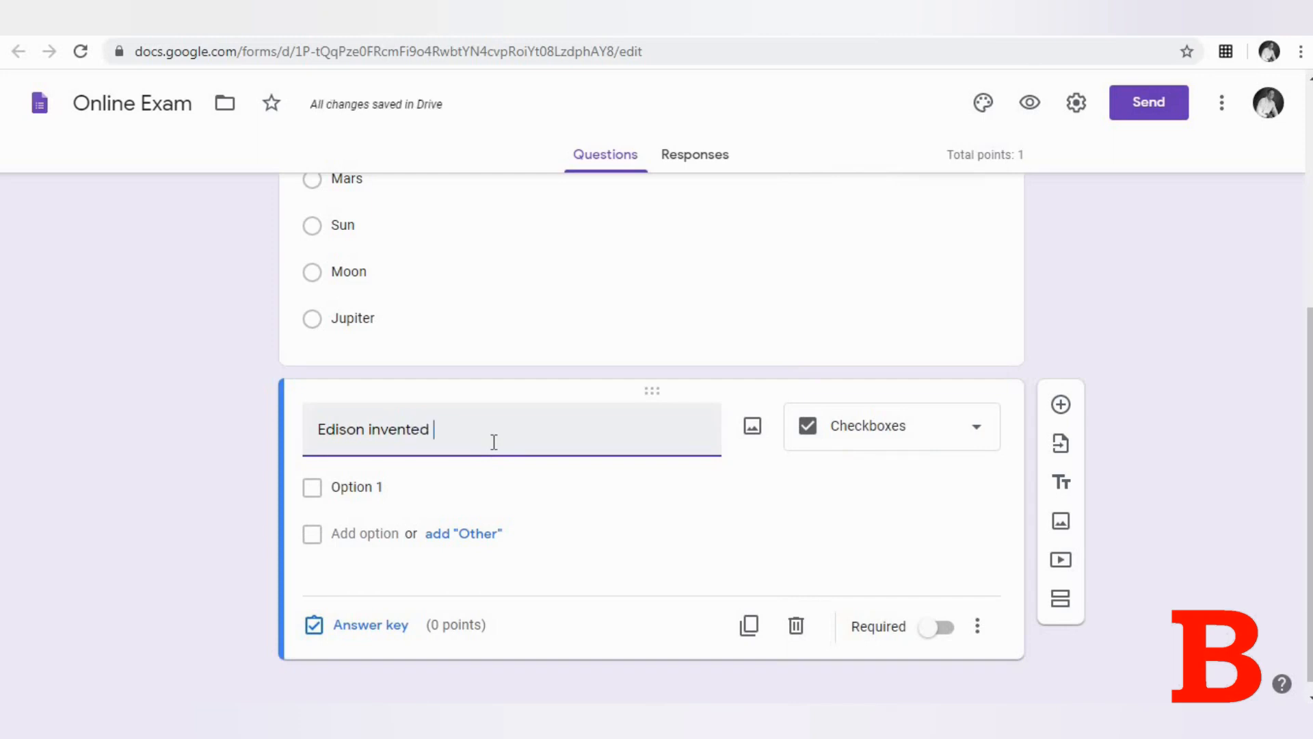
text(Teleph)
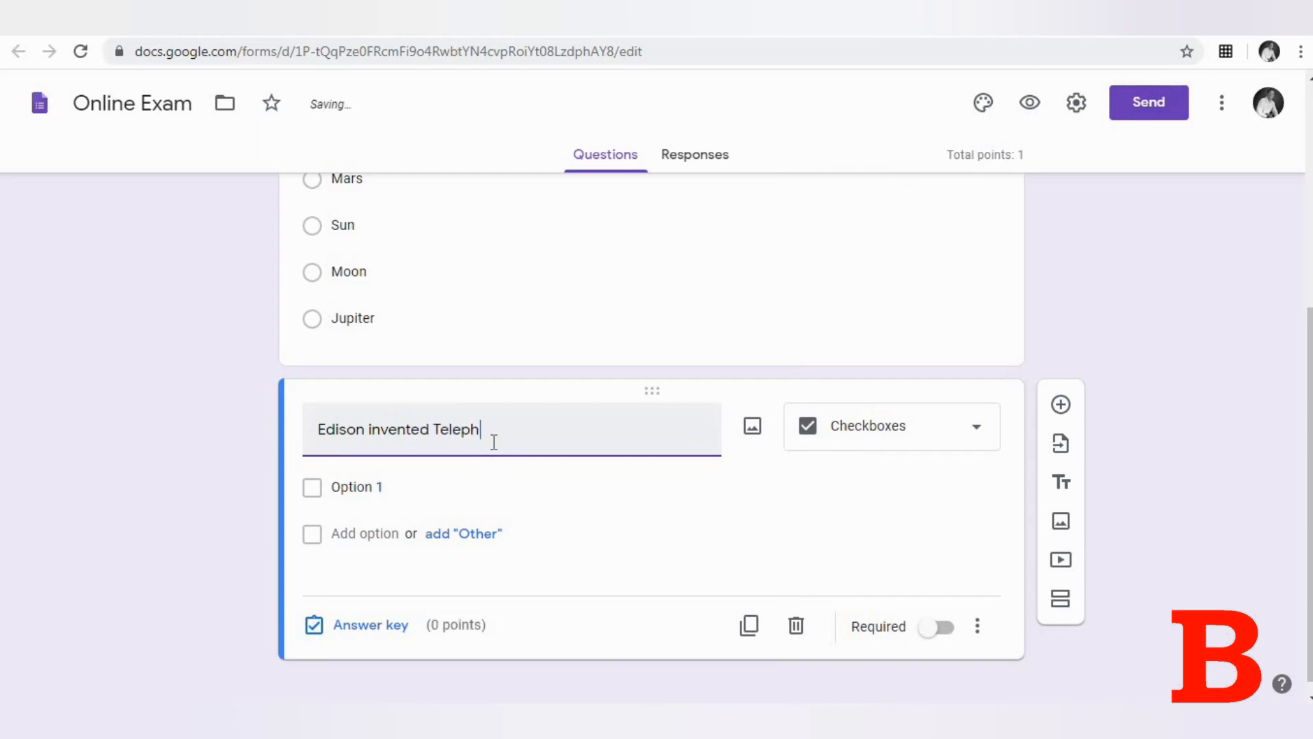
text(one.)
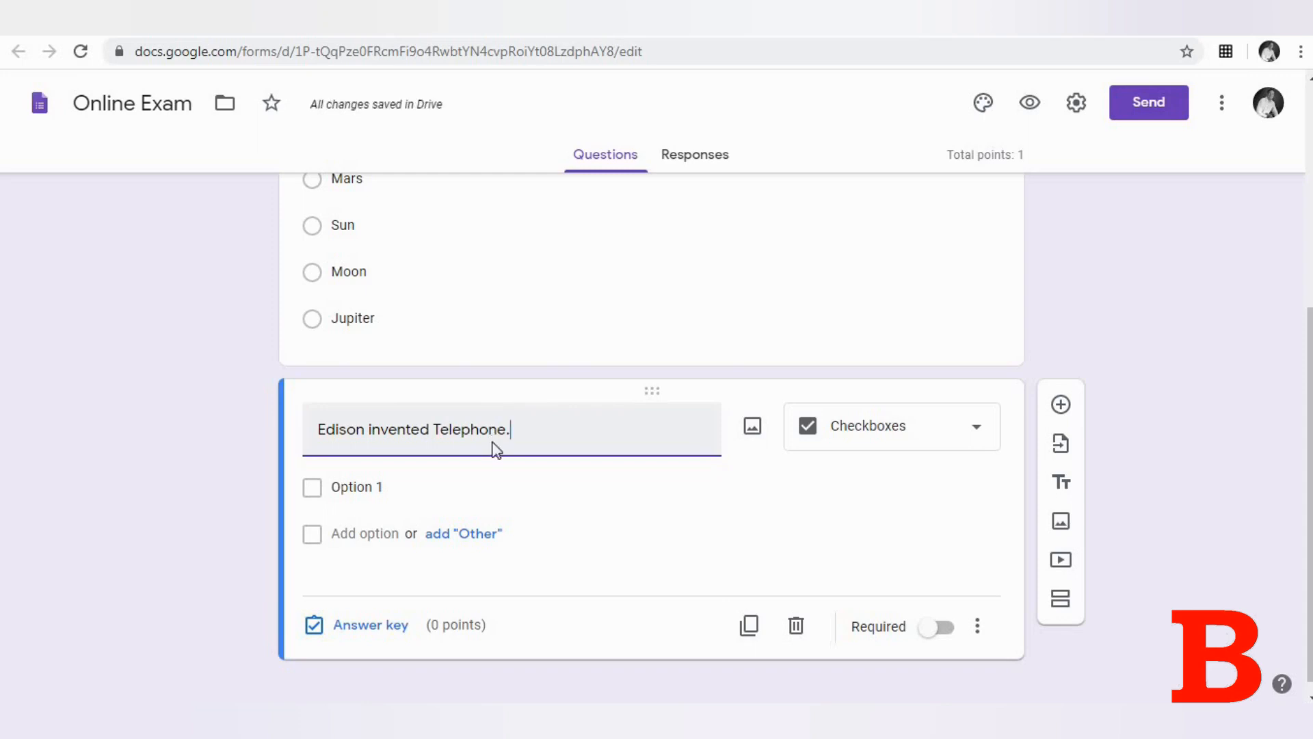
text(Tick whether the statement is TRUE or FALSE.)
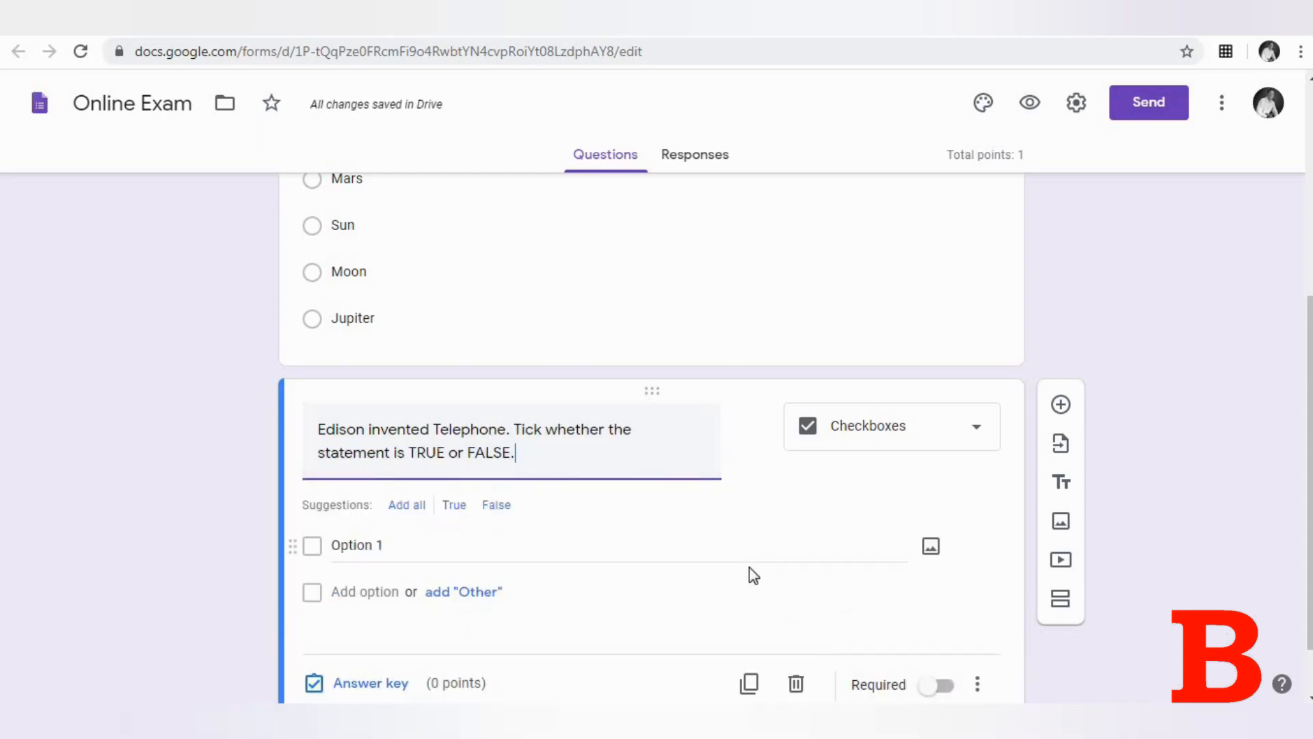
Step: Give the Edison question the answer options TRUE and FALSE
click(360, 551)
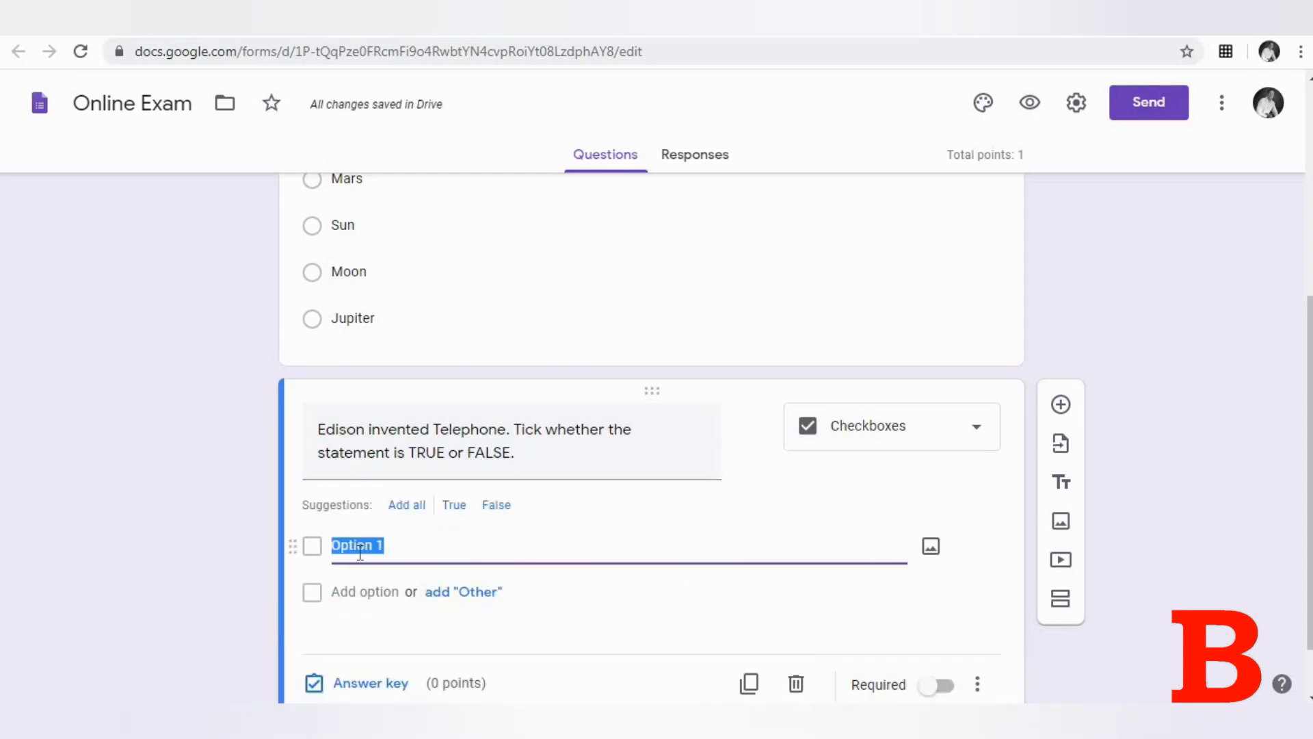
text(TRUE)
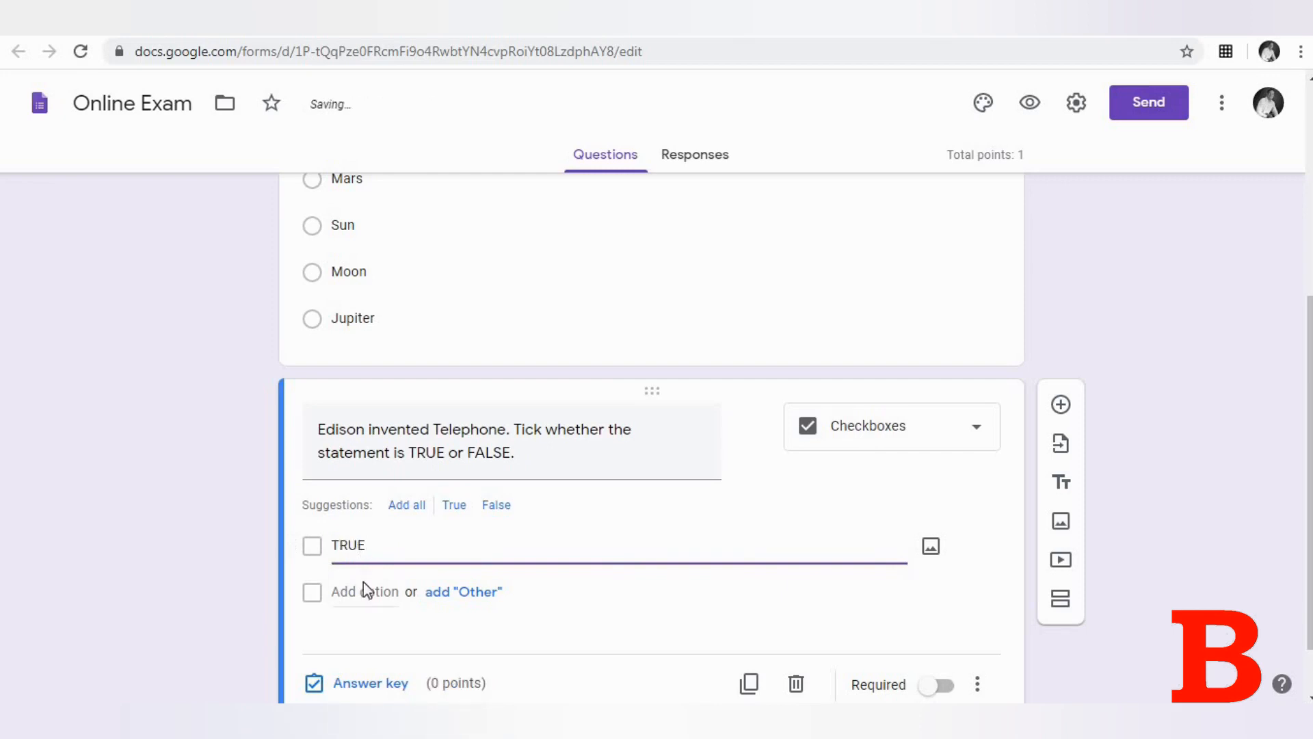
click(365, 593)
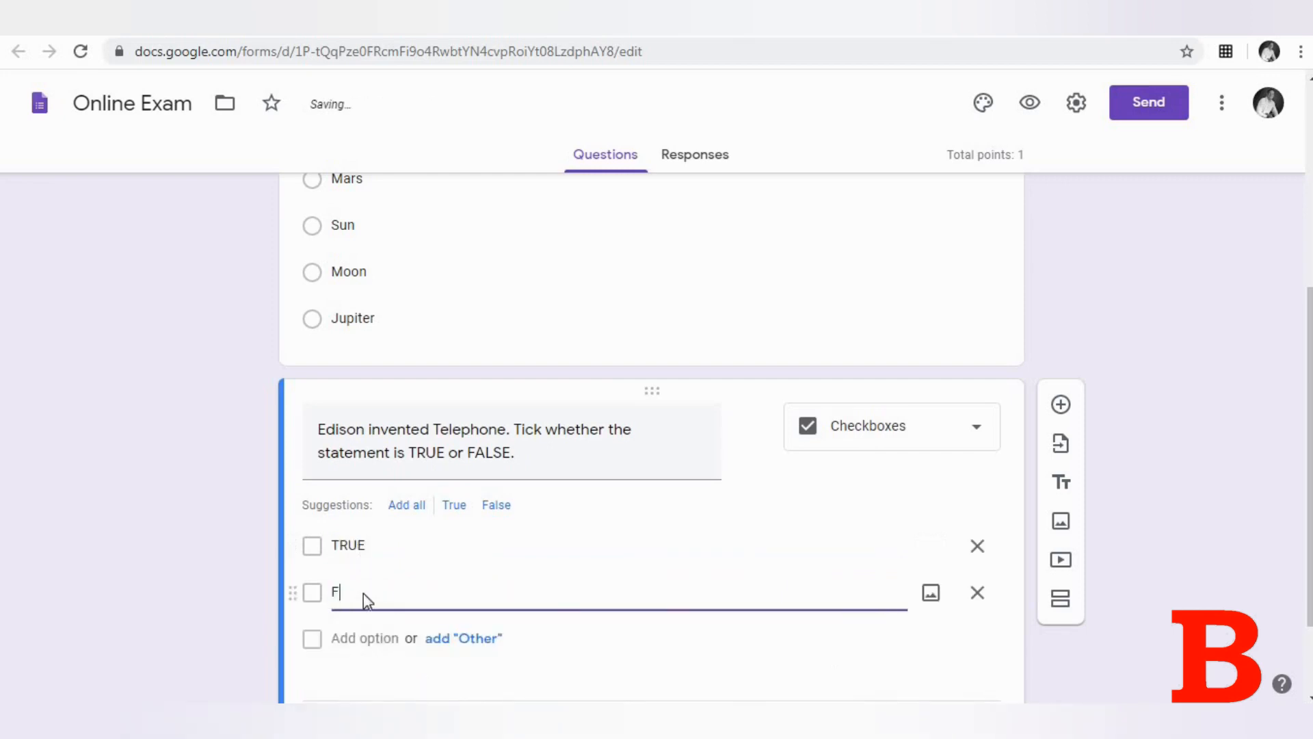
text(FALSE)
Step: Set FALSE as the Edison question's correct answer worth 1 point, and make the question required
scroll(473, 629, down, 2)
click(368, 625)
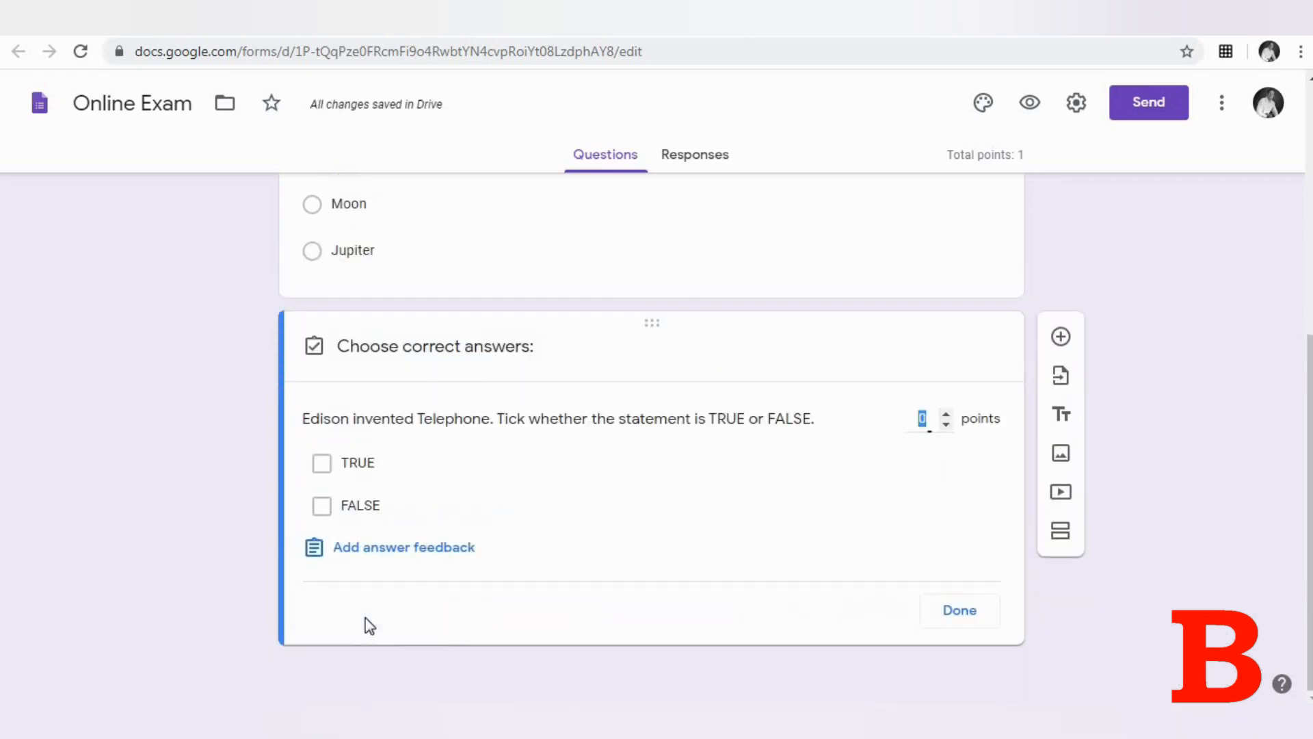
click(328, 517)
double_click(921, 418)
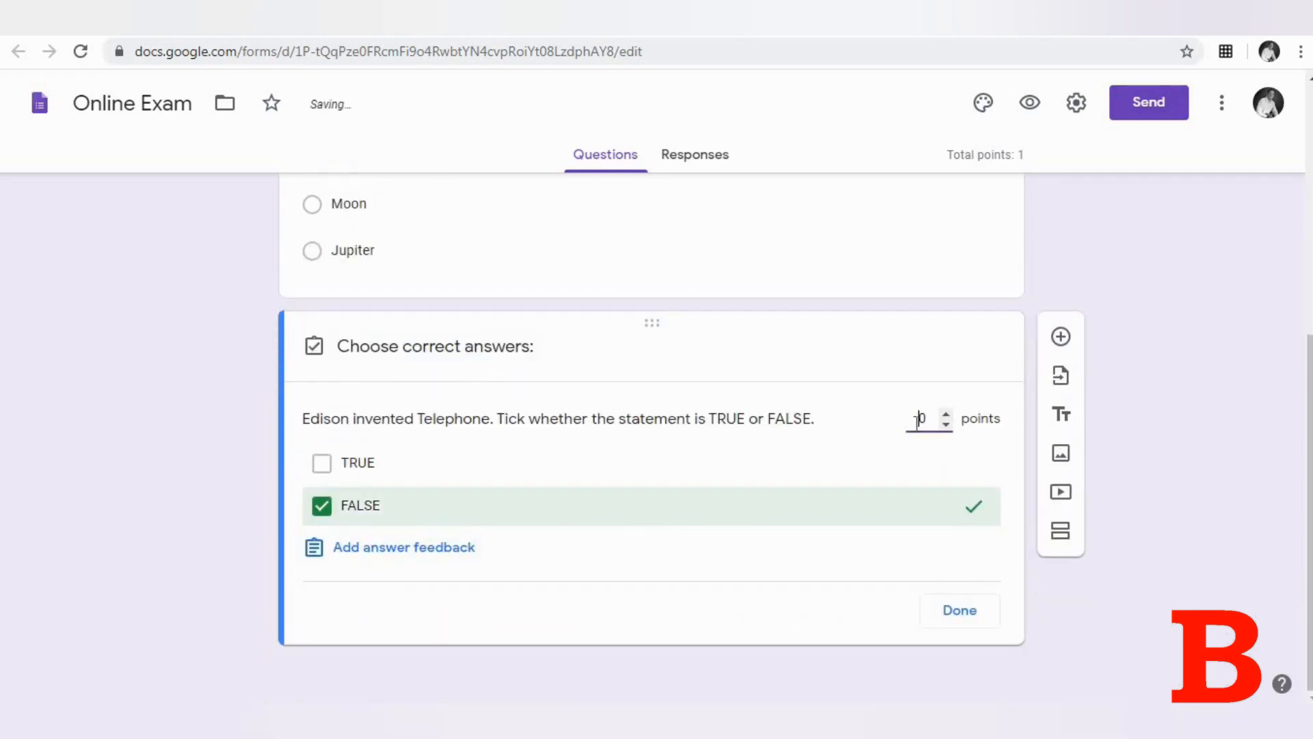
text(1)
click(963, 611)
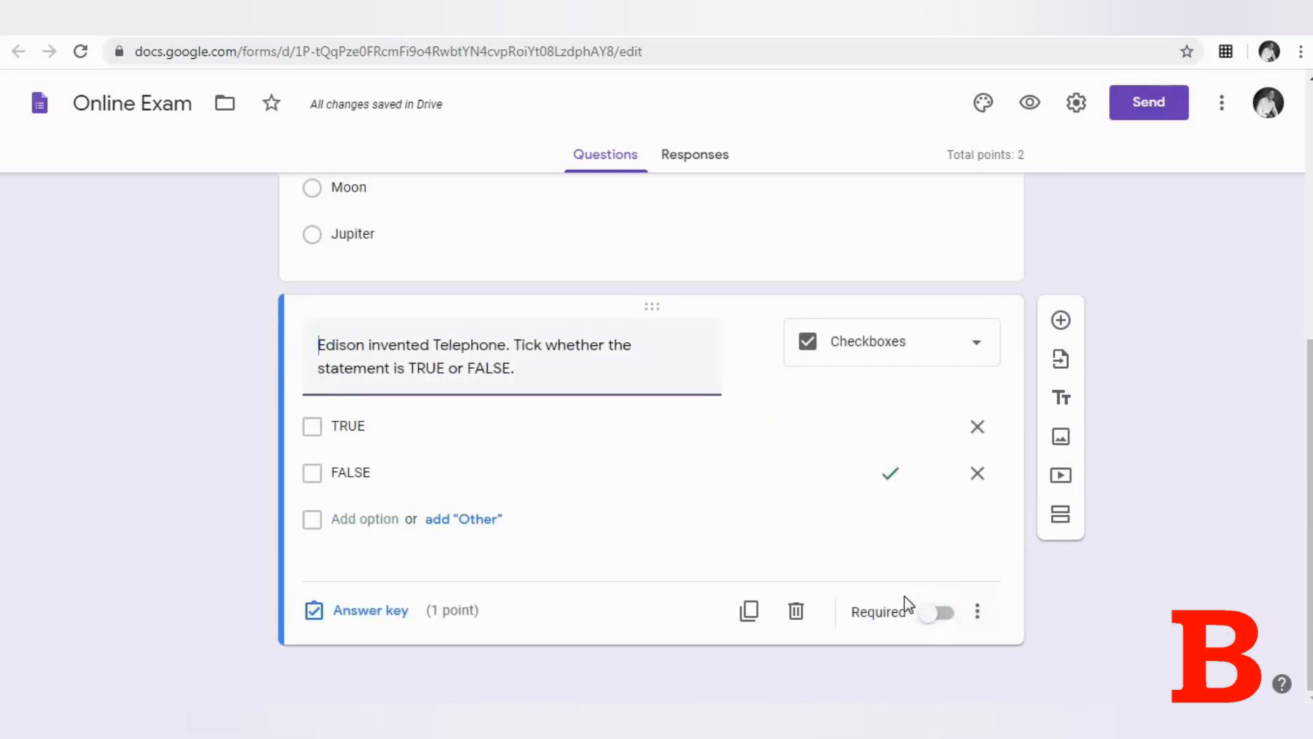
click(936, 615)
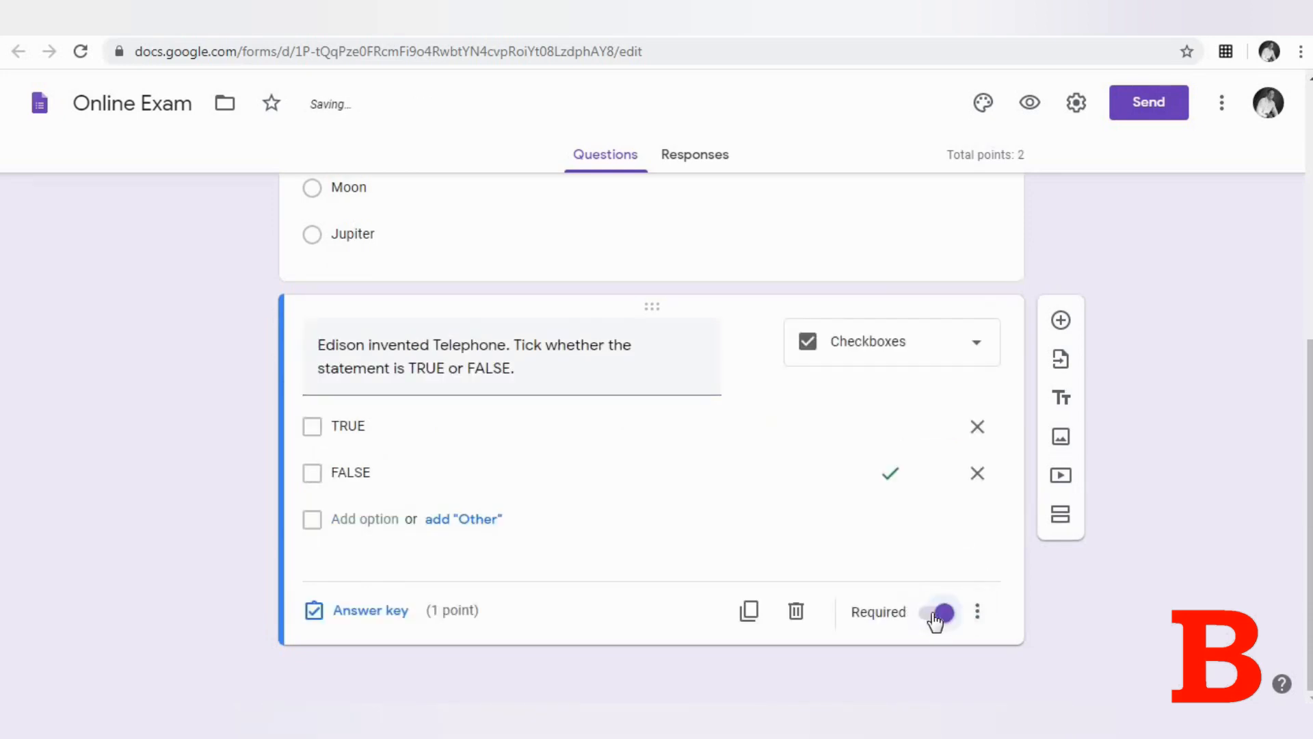
Step: Add a dropdown question reading "Identify the person." and upload the portrait of the man in a white turban to it
click(901, 530)
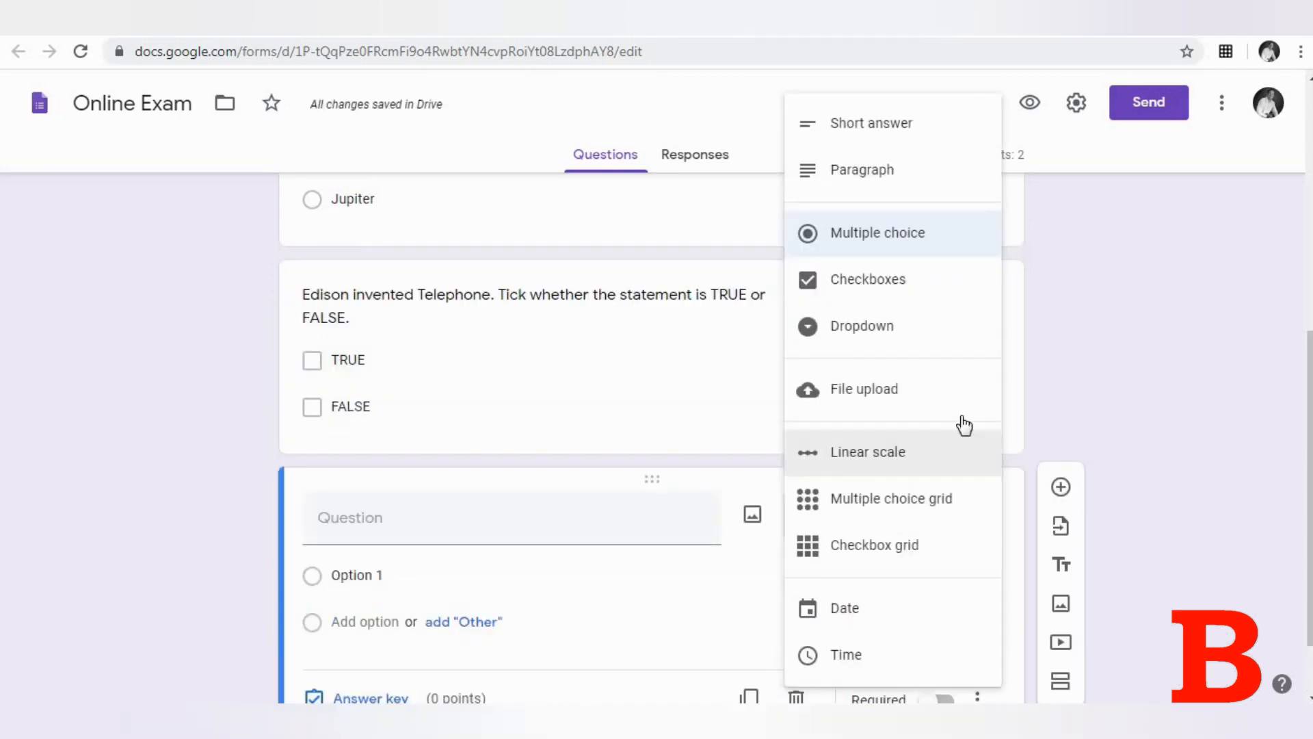
click(901, 340)
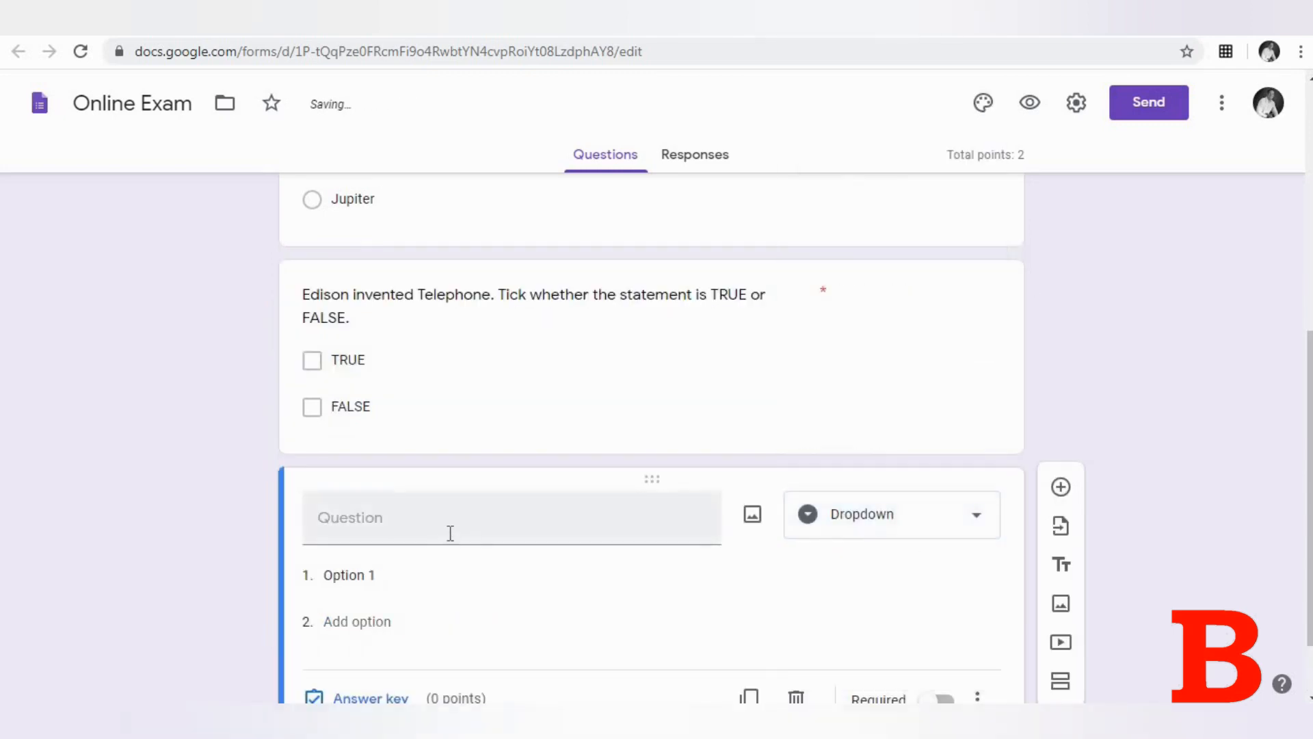
click(450, 533)
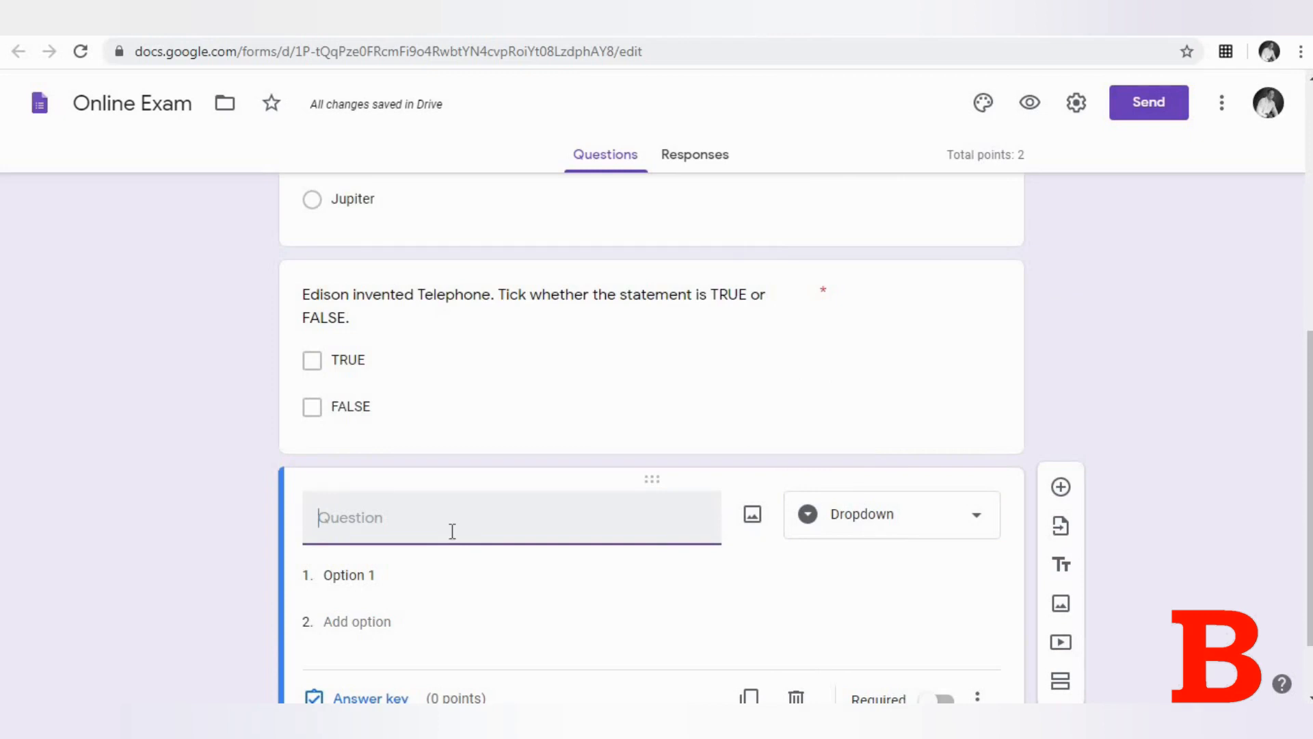
text(Identify the person.)
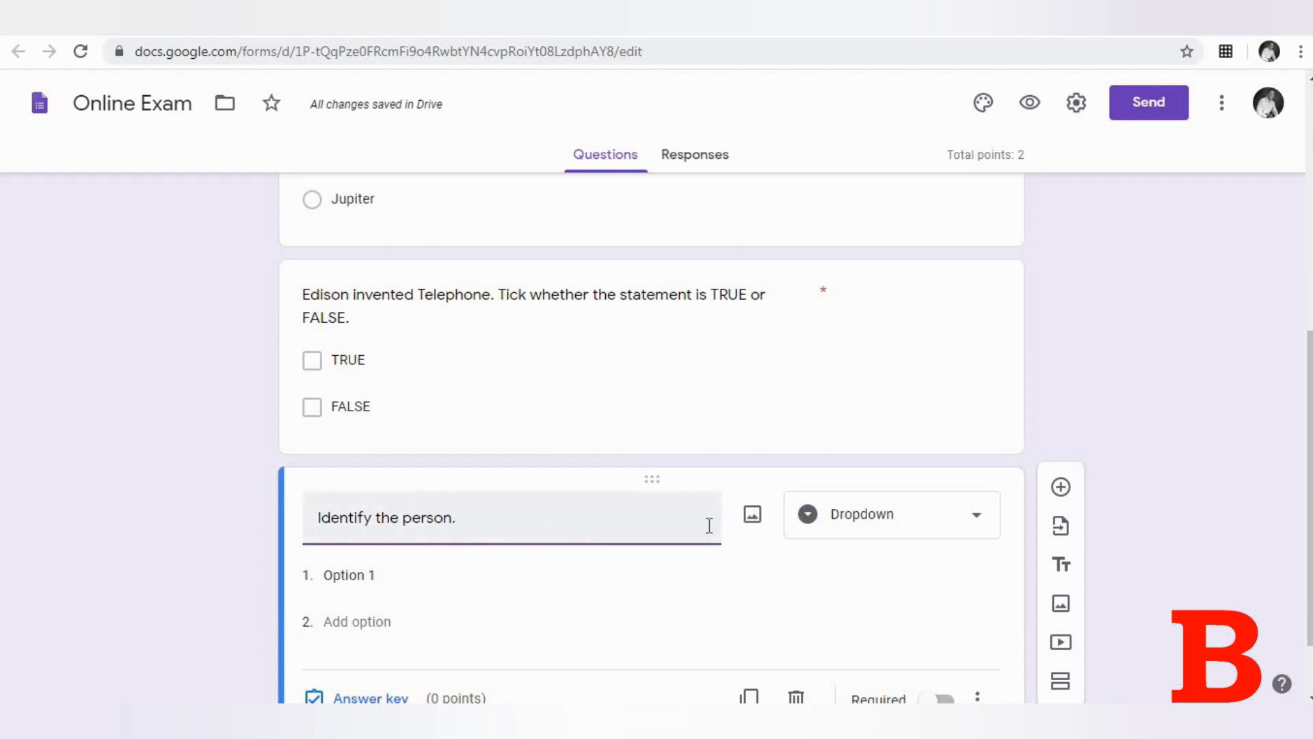
click(752, 517)
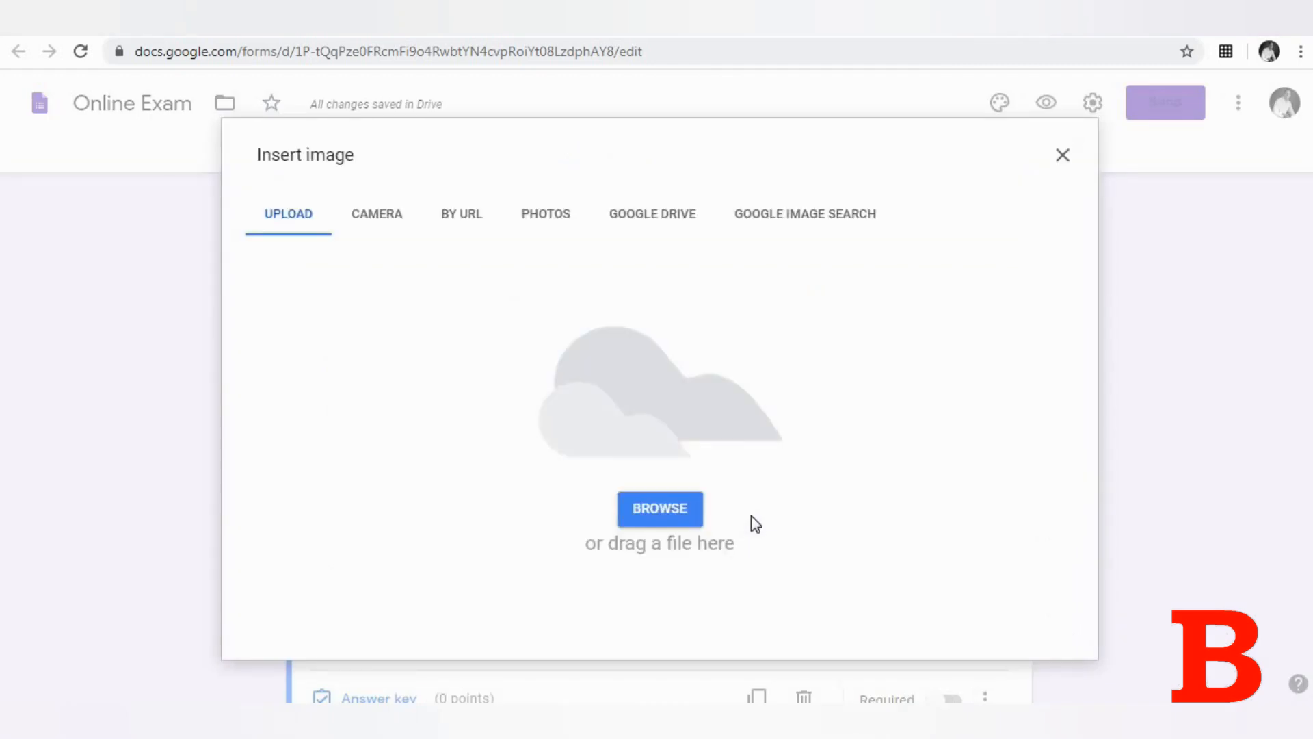
click(686, 525)
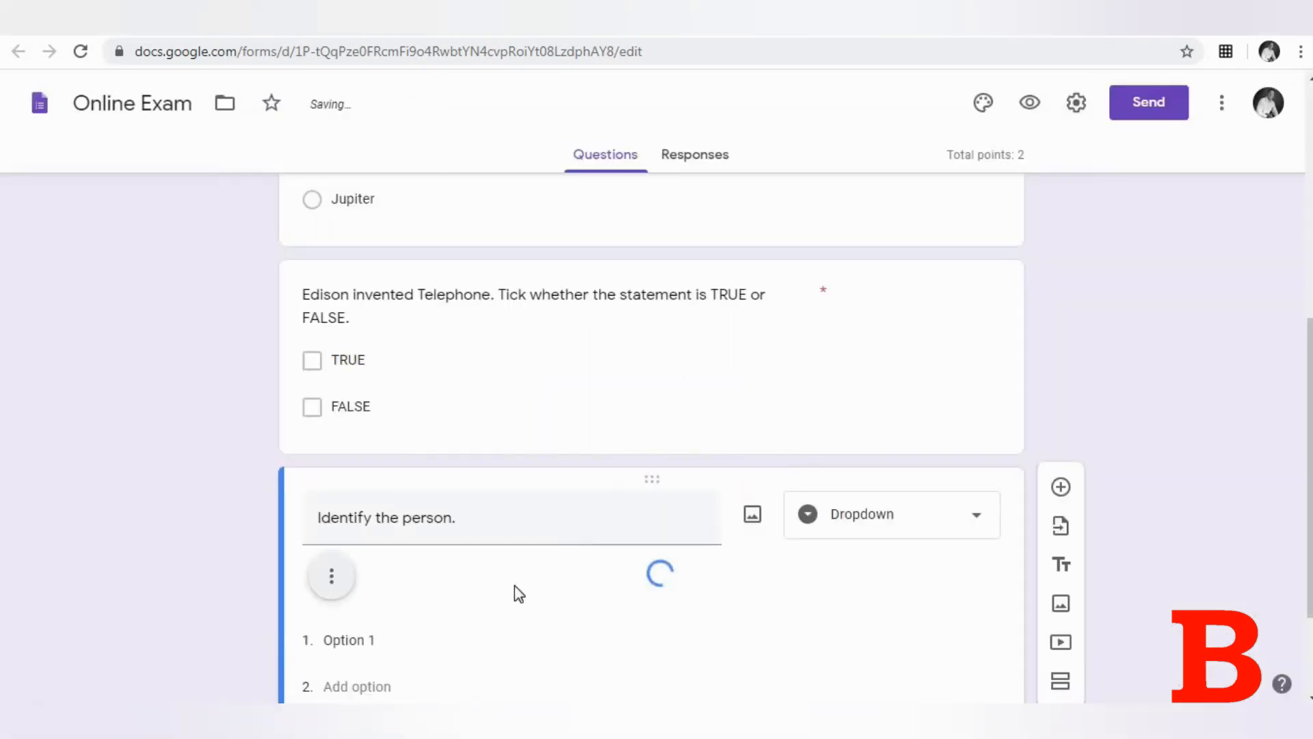
Step: Give the portrait question the answer options Nehru, Edison, C V Raman and Abdul Kalam
scroll(590, 596, down, 6)
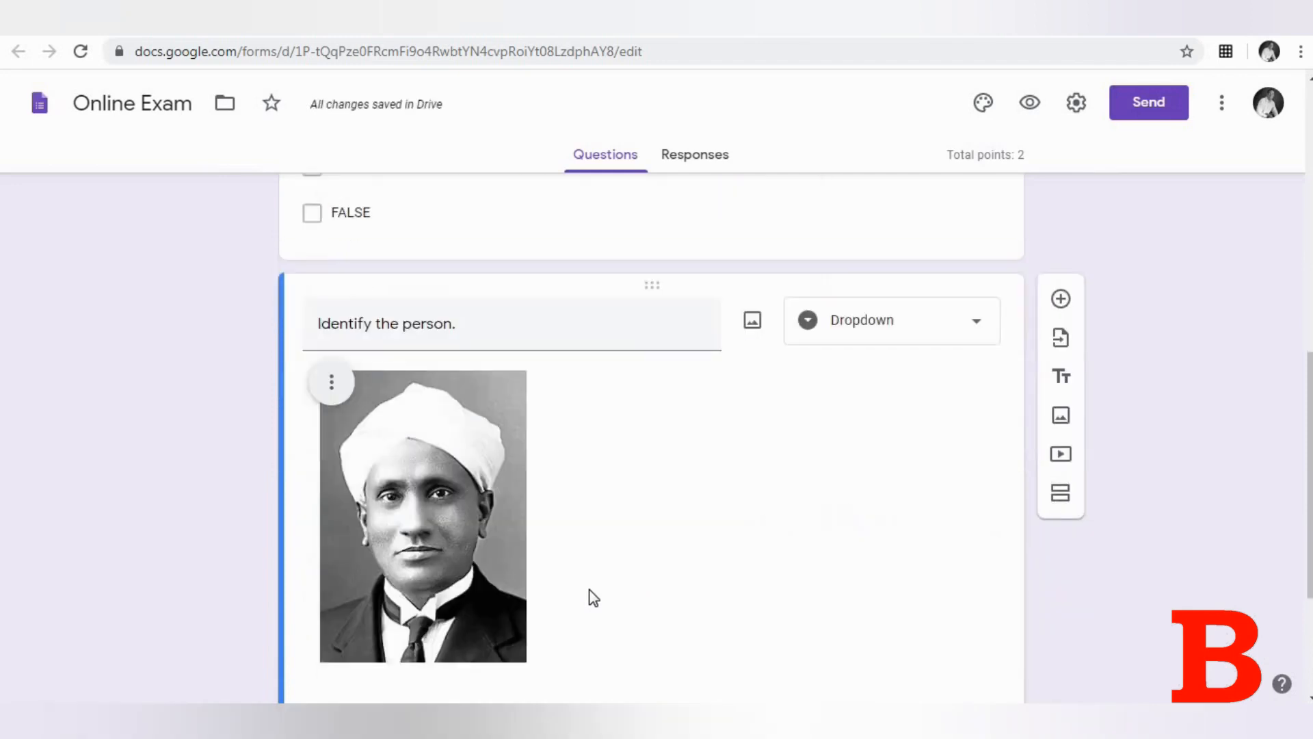
click(367, 492)
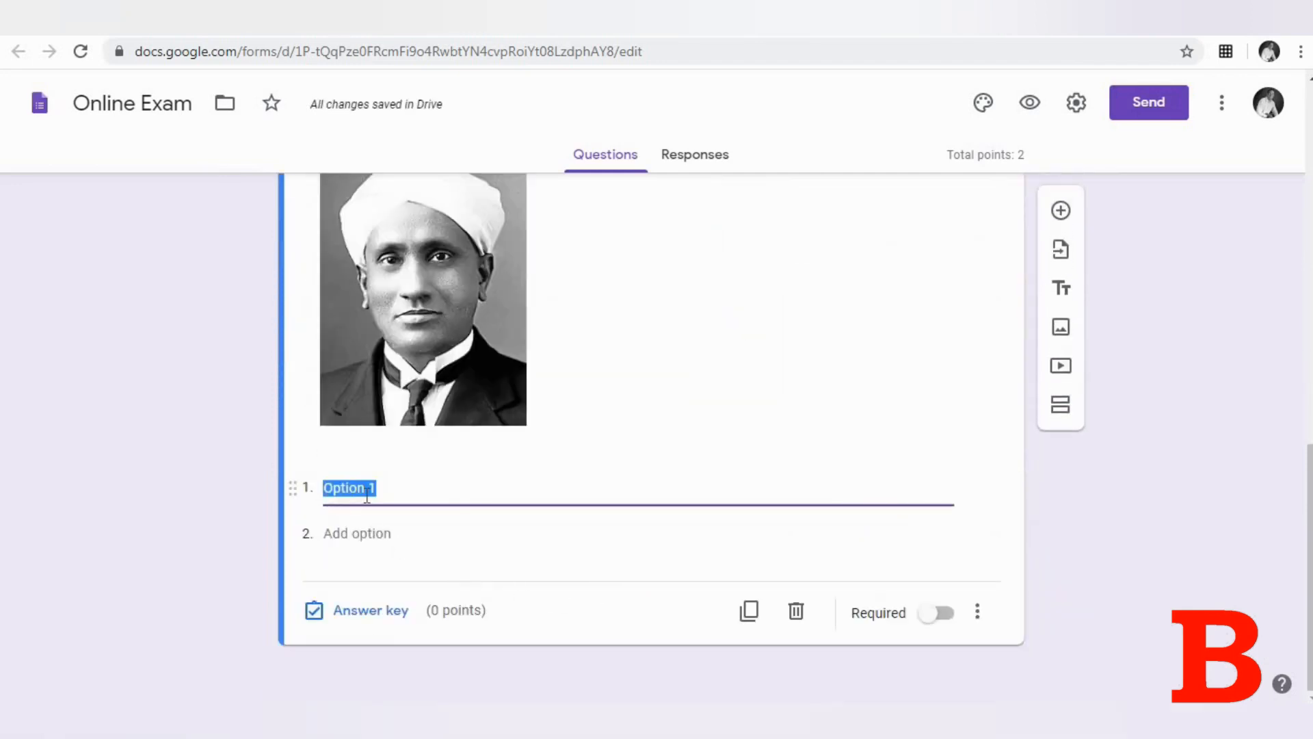
text(Nehru Edison C V Raman Abdul Kalam)
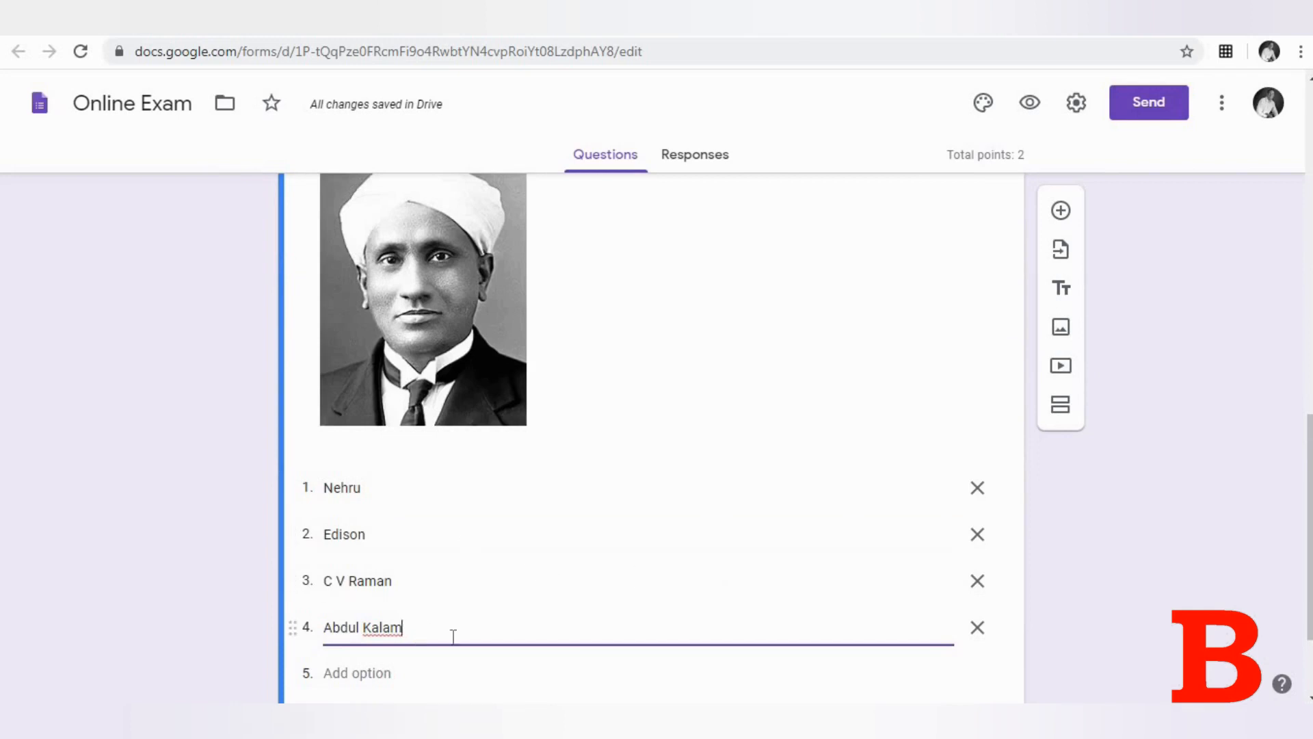
Step: Set C V Raman as the portrait question's correct answer in the answer key, worth 2 points
scroll(692, 503, down, 2)
click(380, 619)
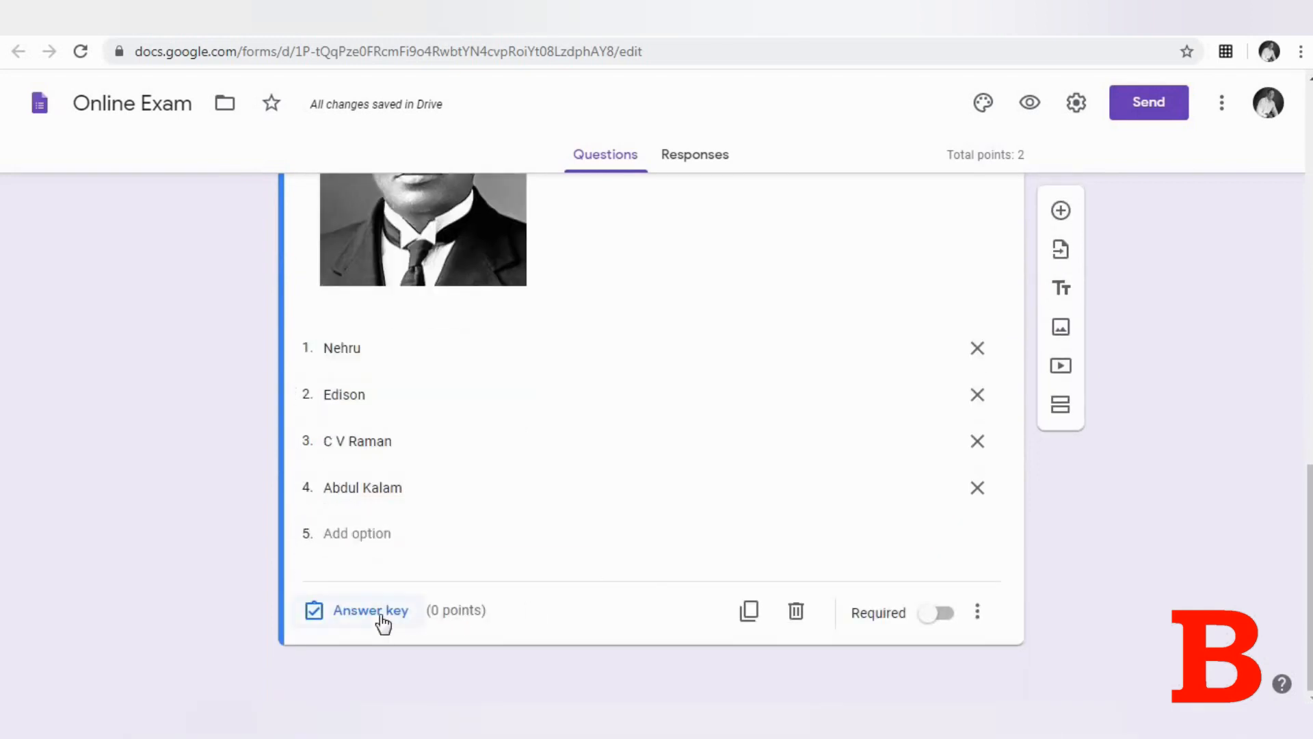
scroll(637, 535, down, 5)
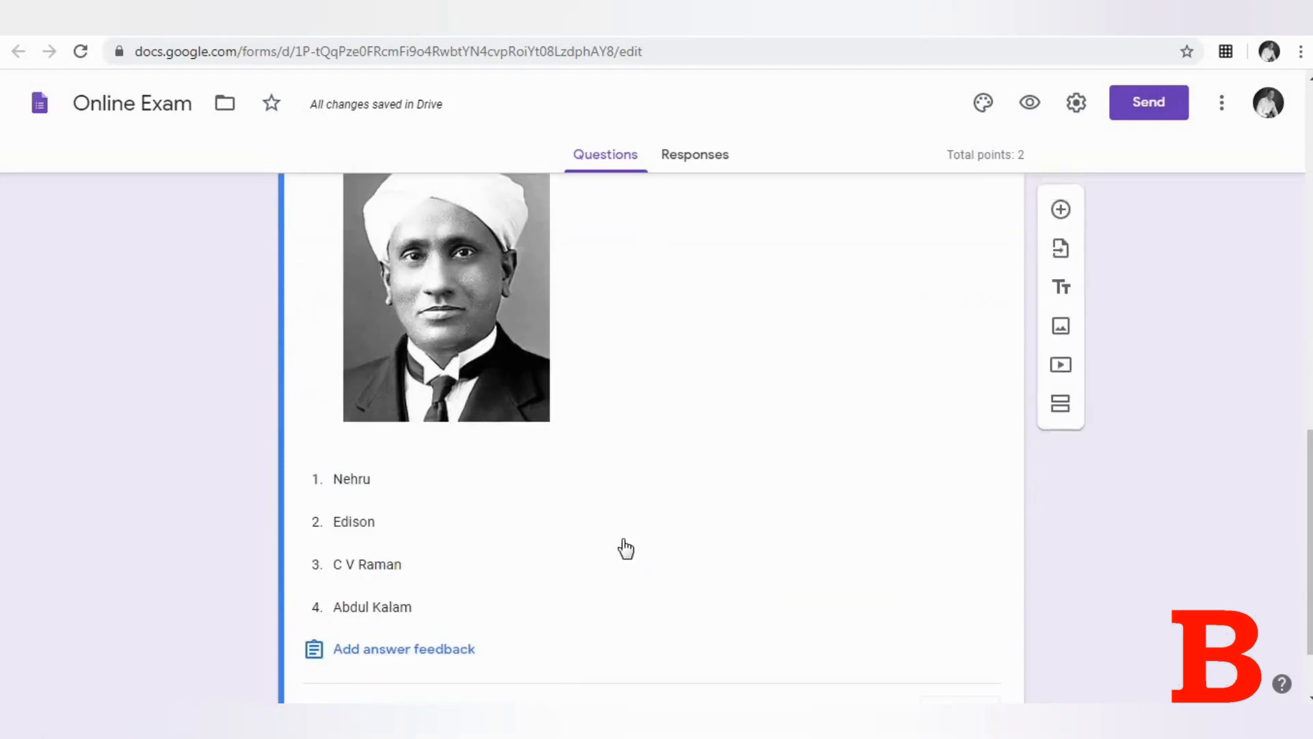
click(369, 470)
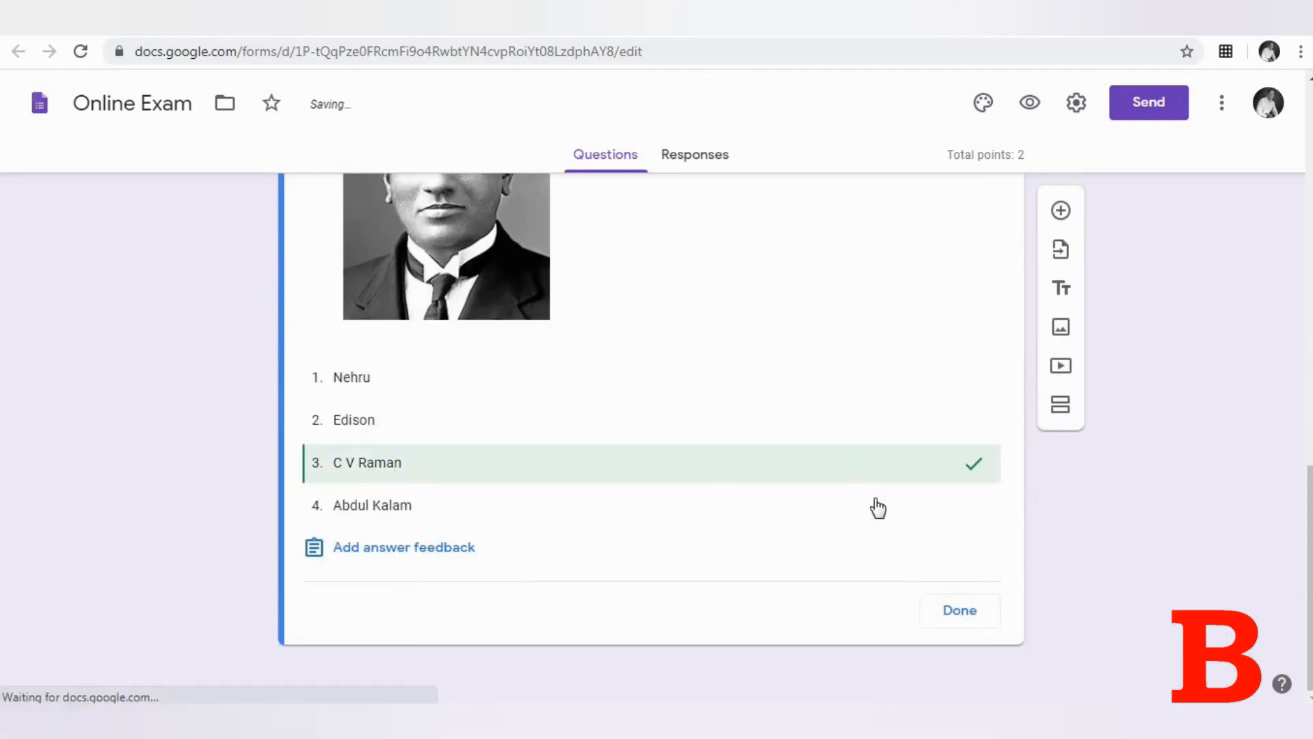
scroll(909, 431, up, 4)
click(929, 288)
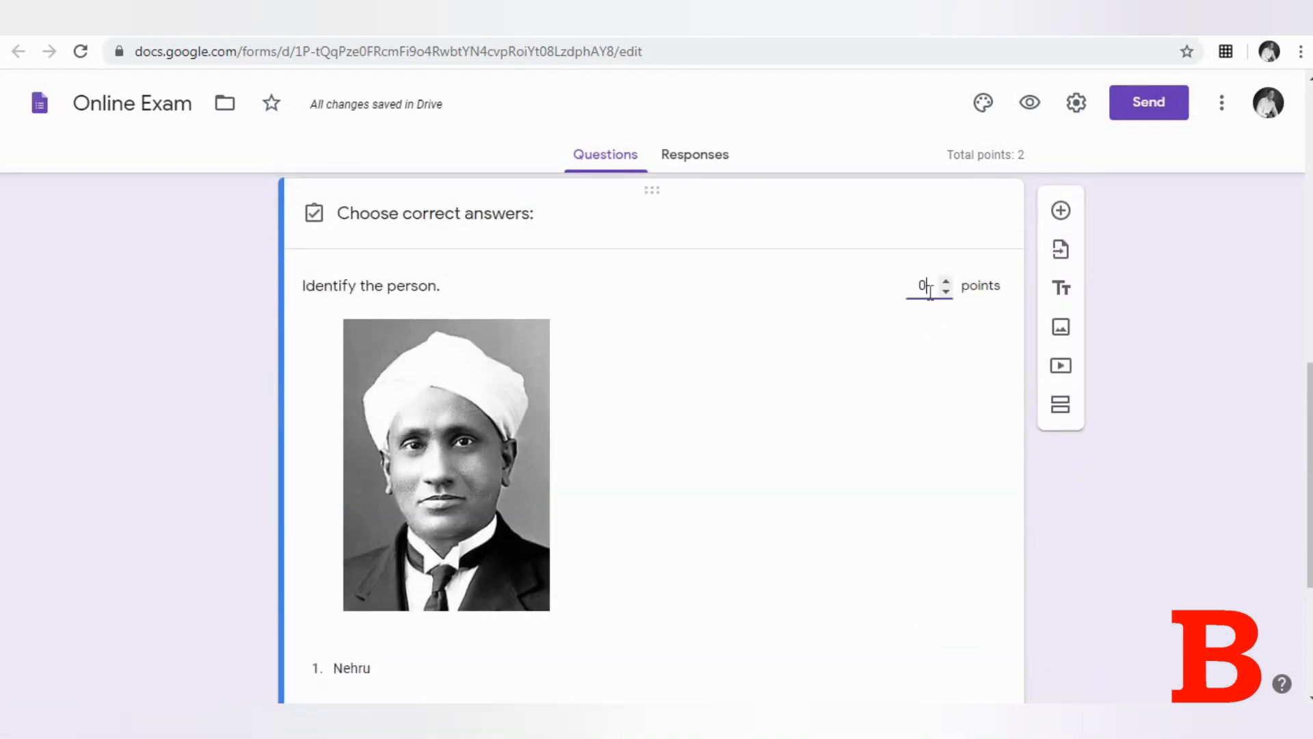
key(Up)
key(Up)
scroll(917, 381, down, 4)
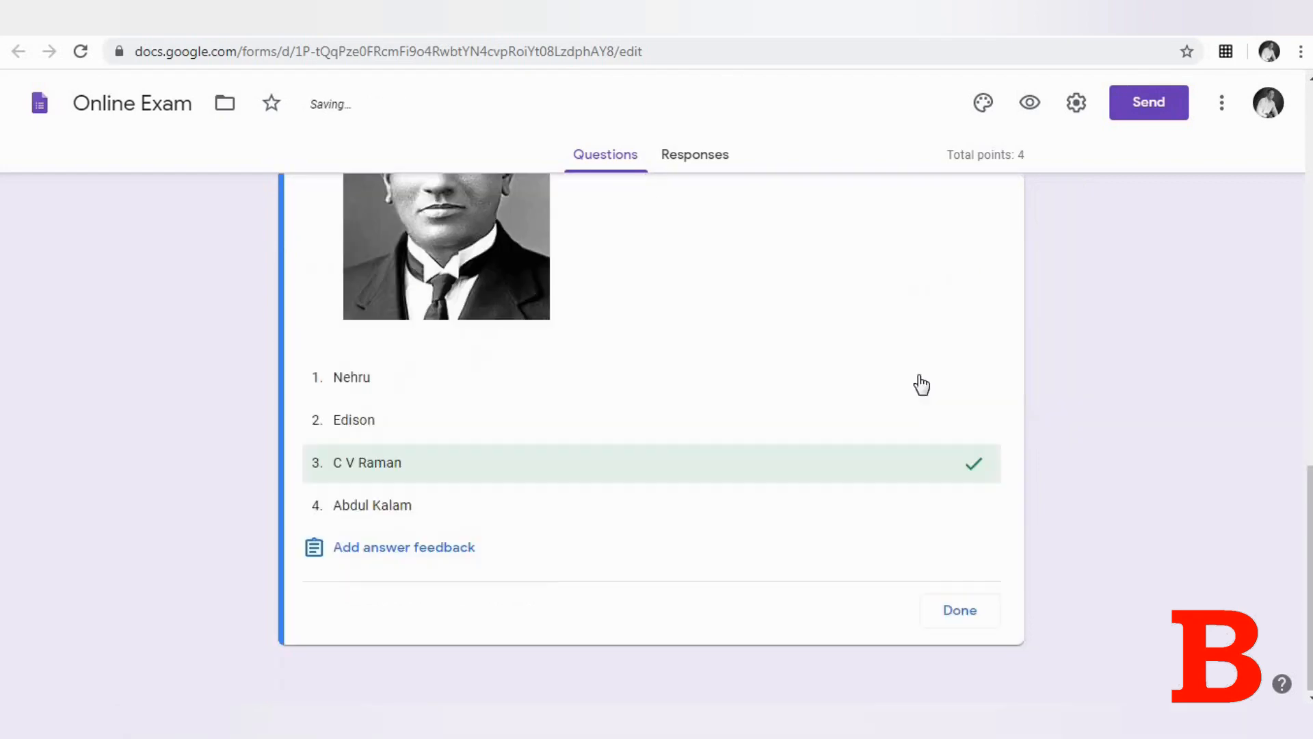
click(426, 555)
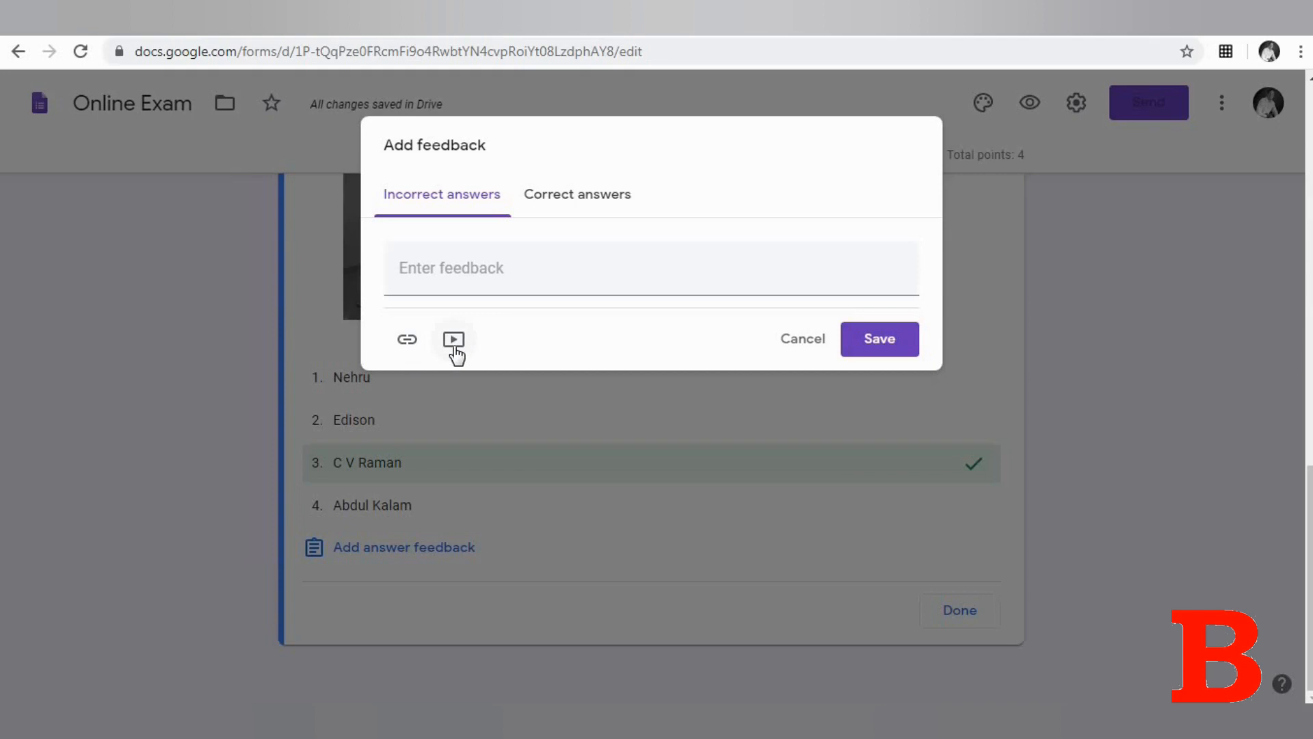
click(587, 194)
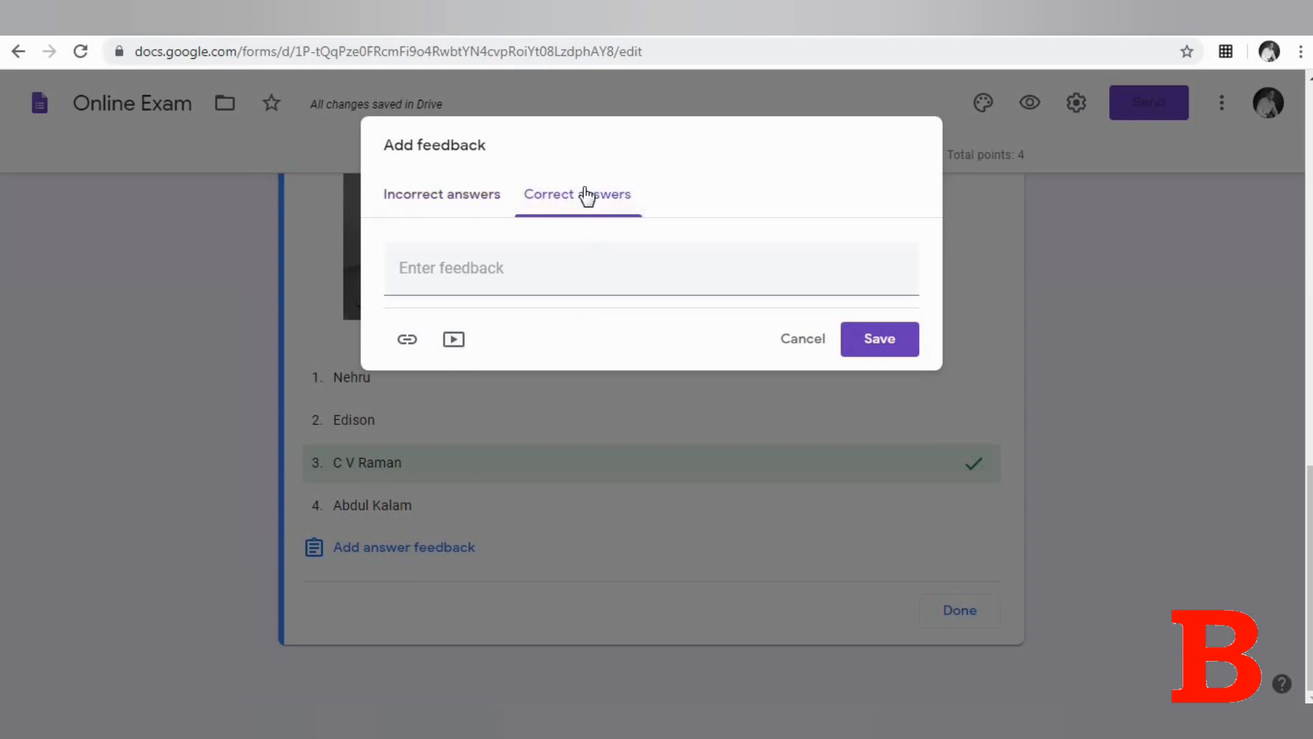
click(786, 342)
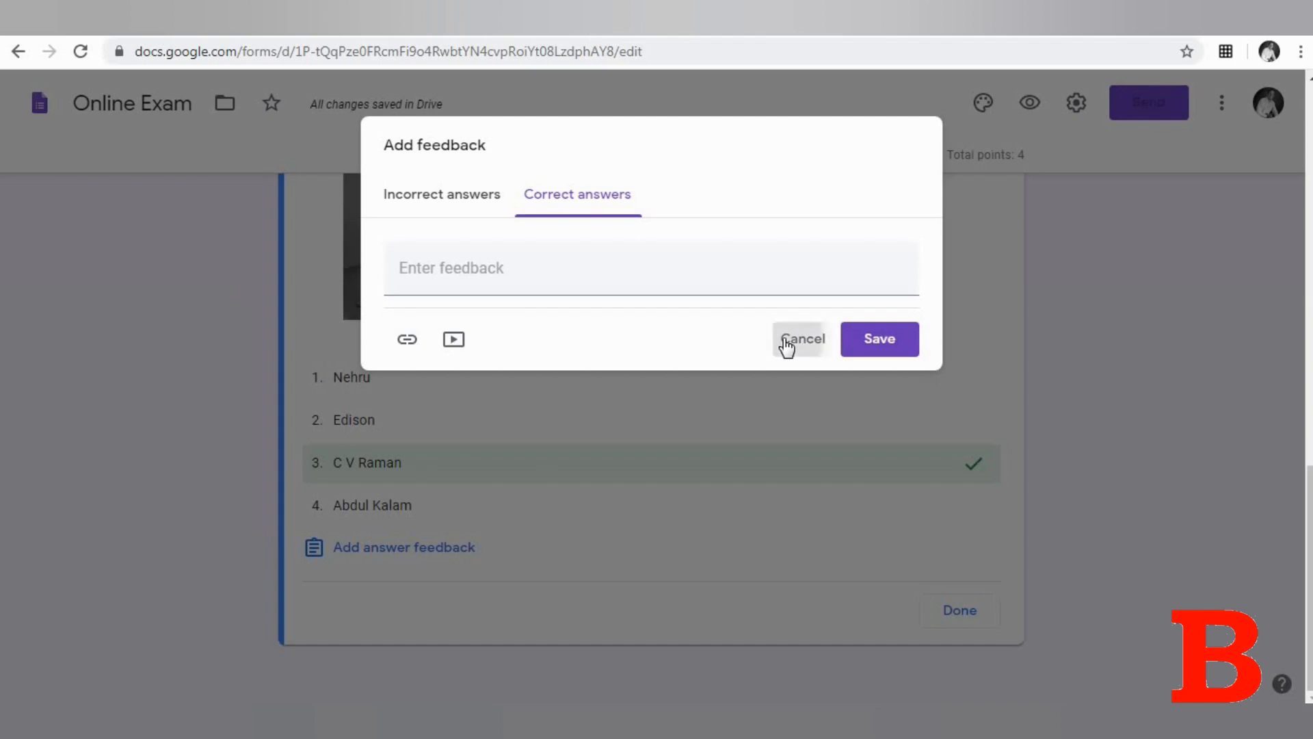
Step: Finish the portrait question's answer key and make the question required
click(958, 611)
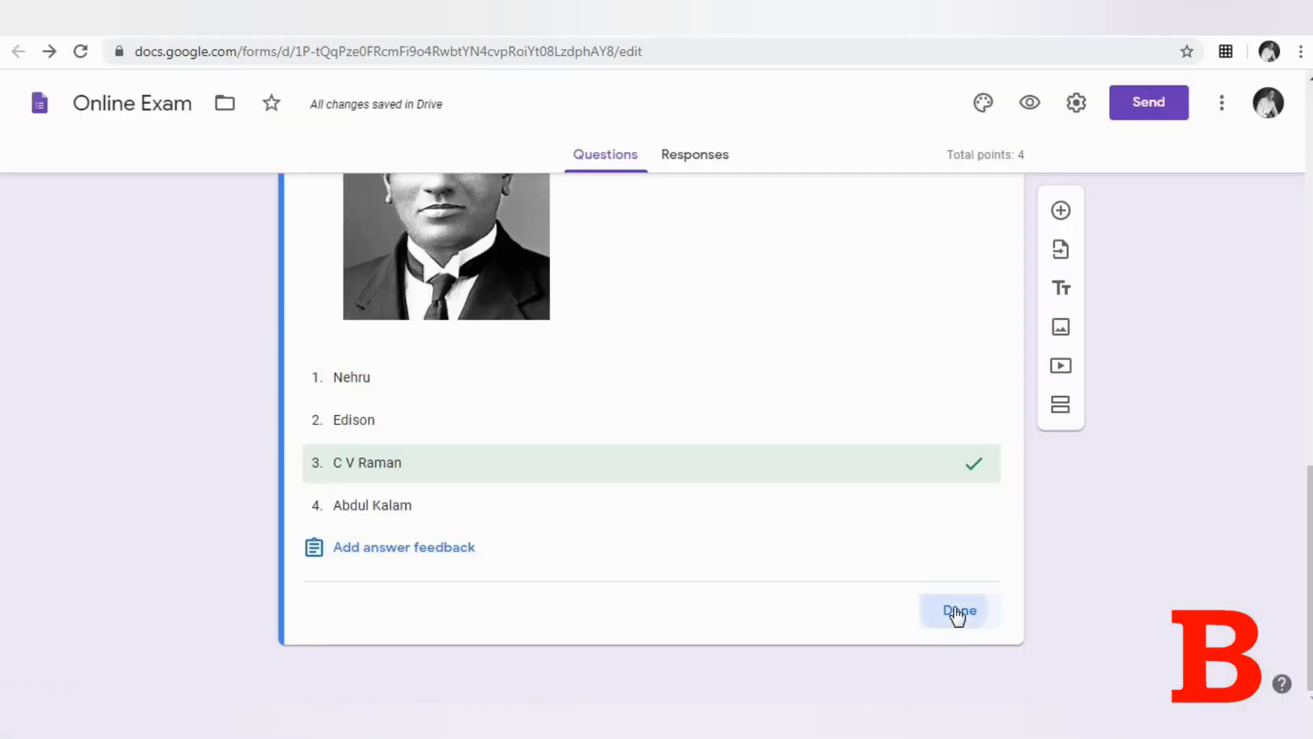
click(935, 616)
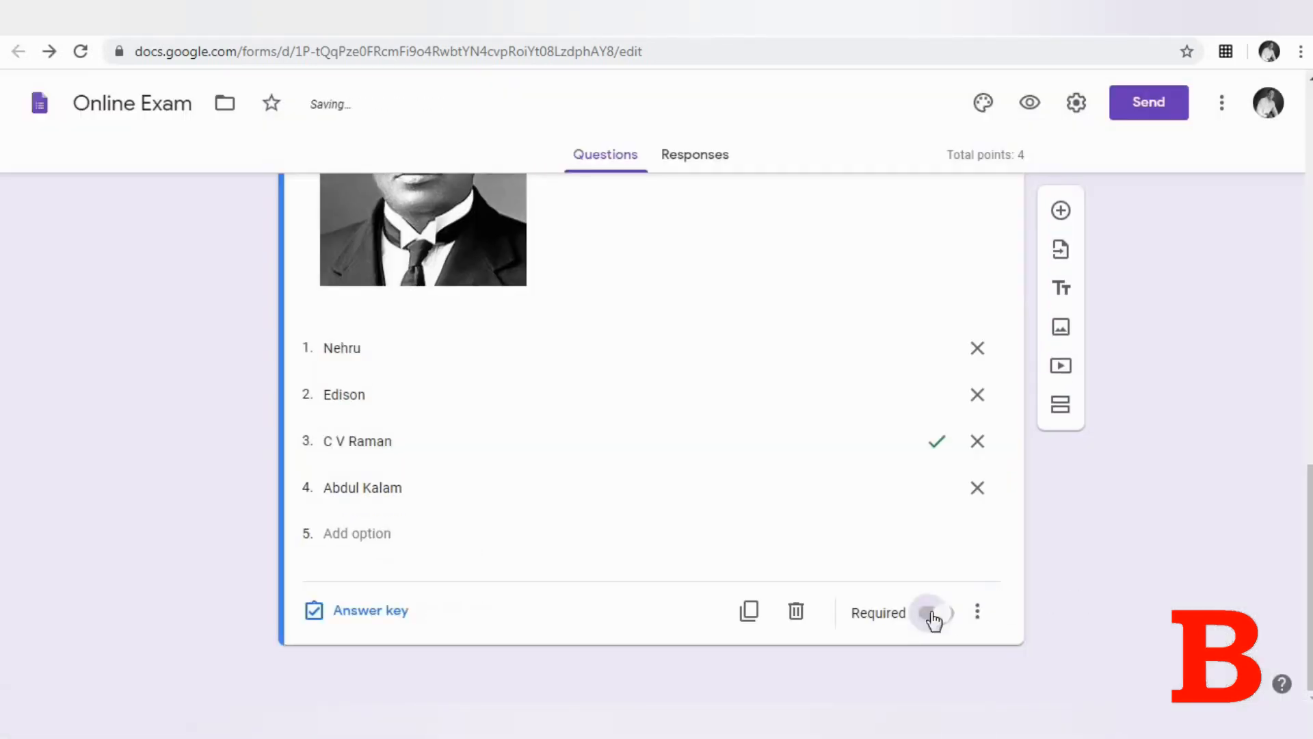
Step: Add a required paragraph question reading "Write a note on Global warming."
click(1086, 219)
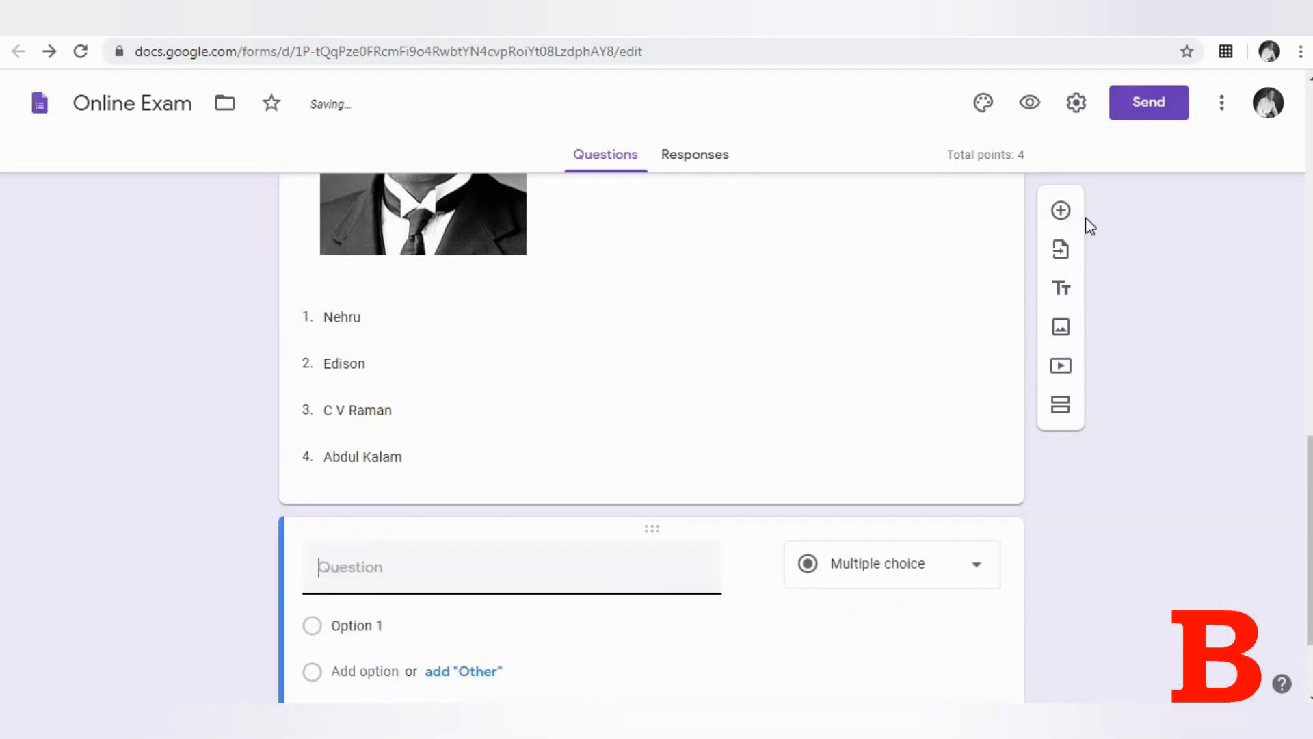
click(893, 559)
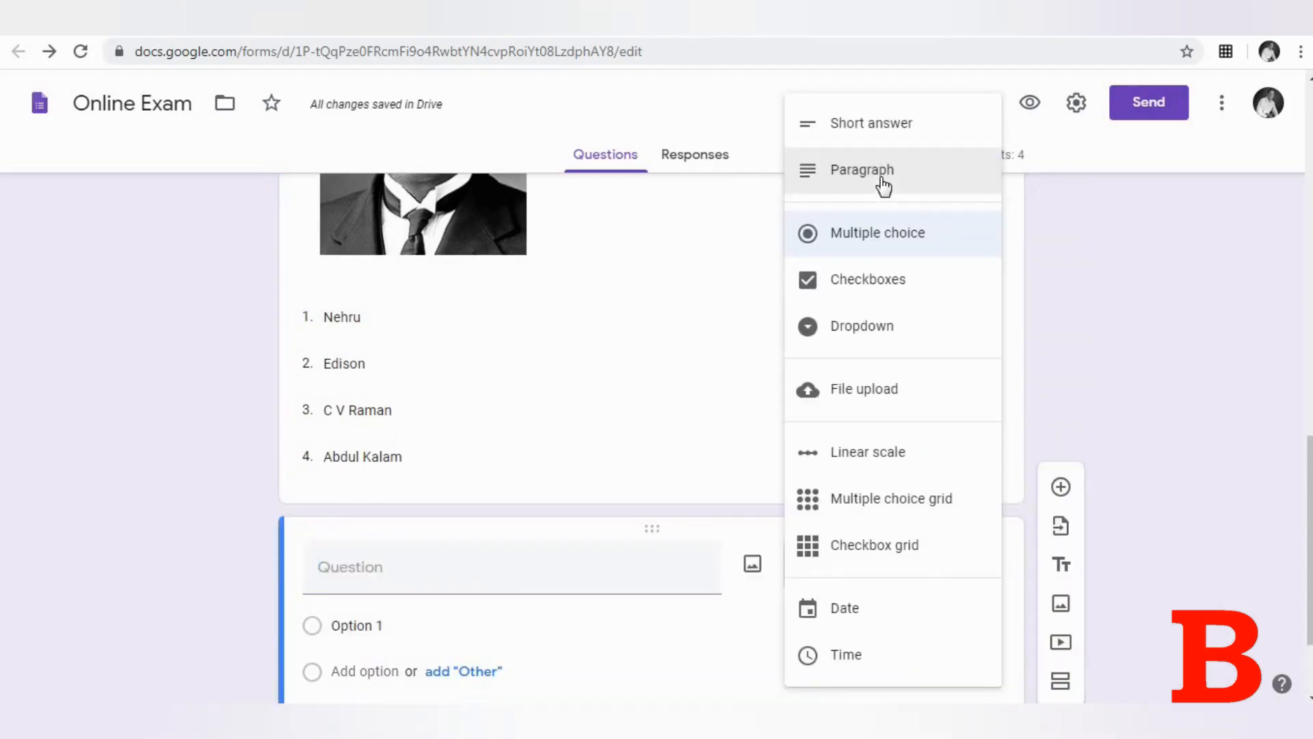
click(882, 180)
click(353, 579)
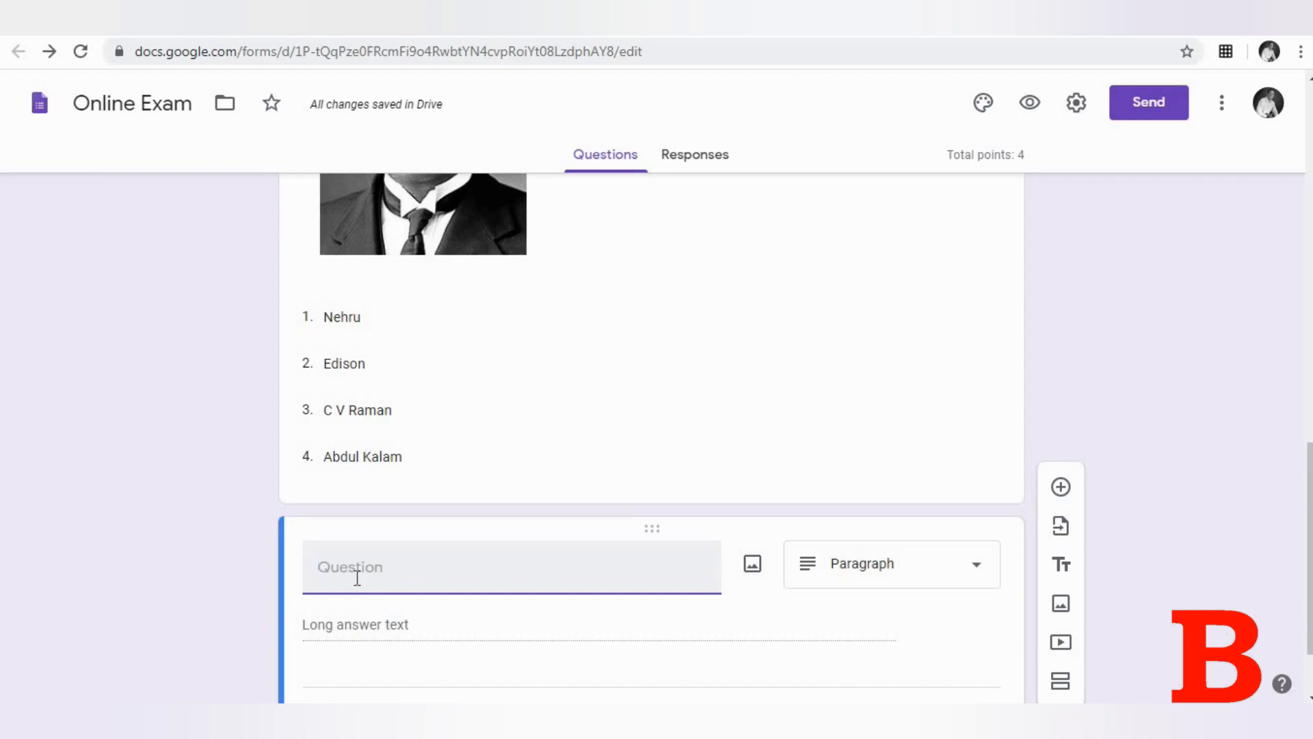
text(Write a note on Global warming.)
scroll(519, 615, down, 2)
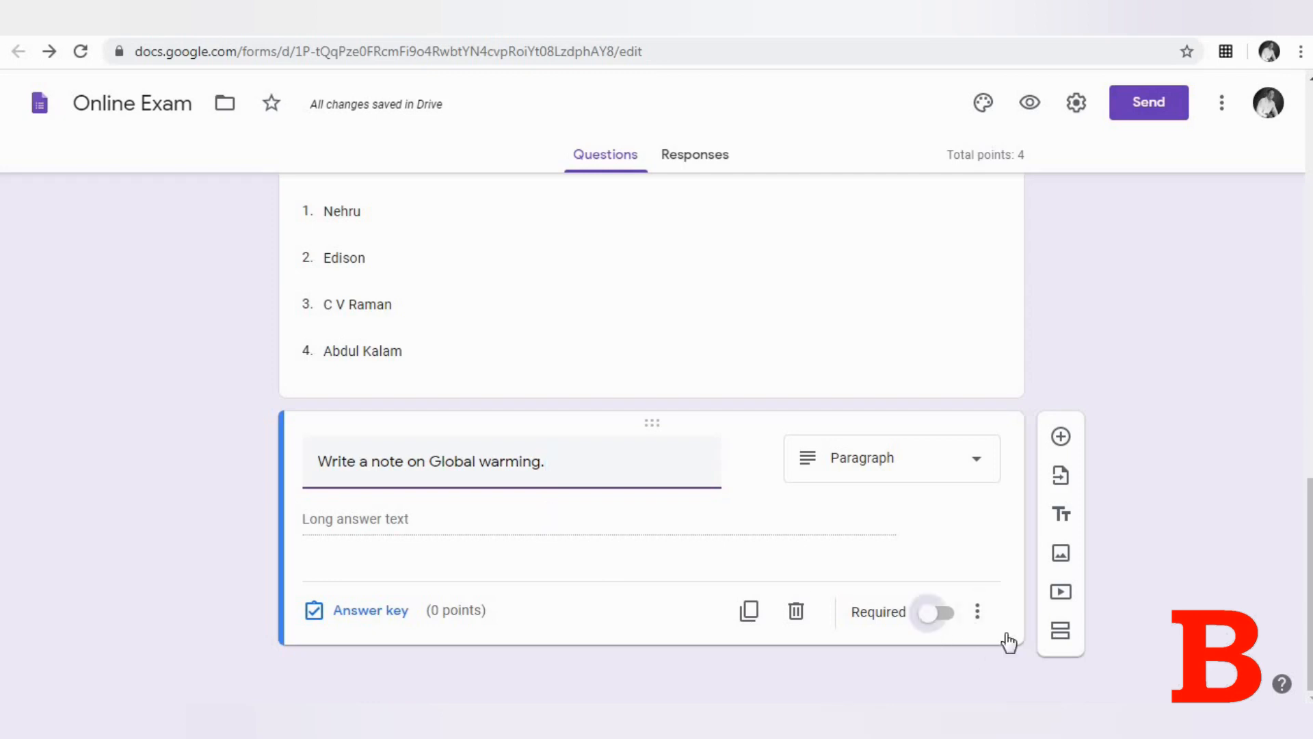
click(938, 613)
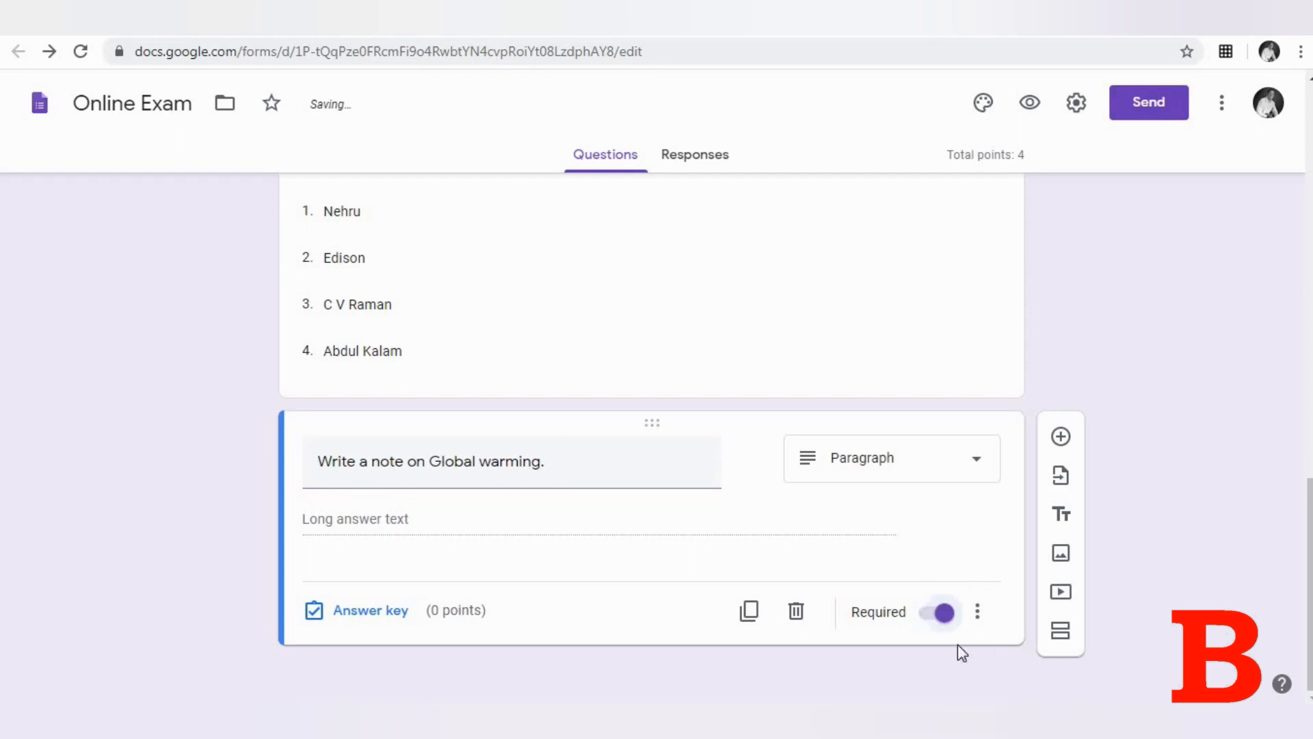
Step: Add a file upload question below the Global warming question and agree to let respondents upload files to Drive
click(1060, 441)
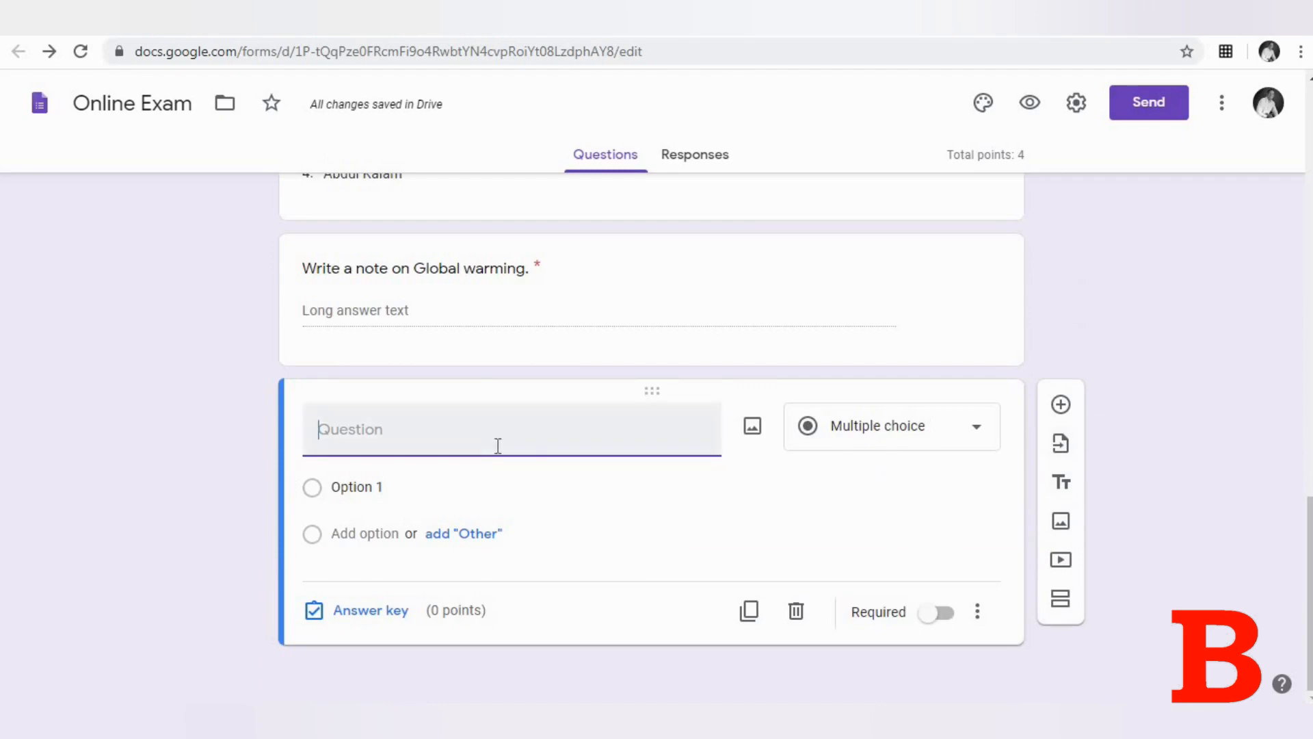
click(957, 436)
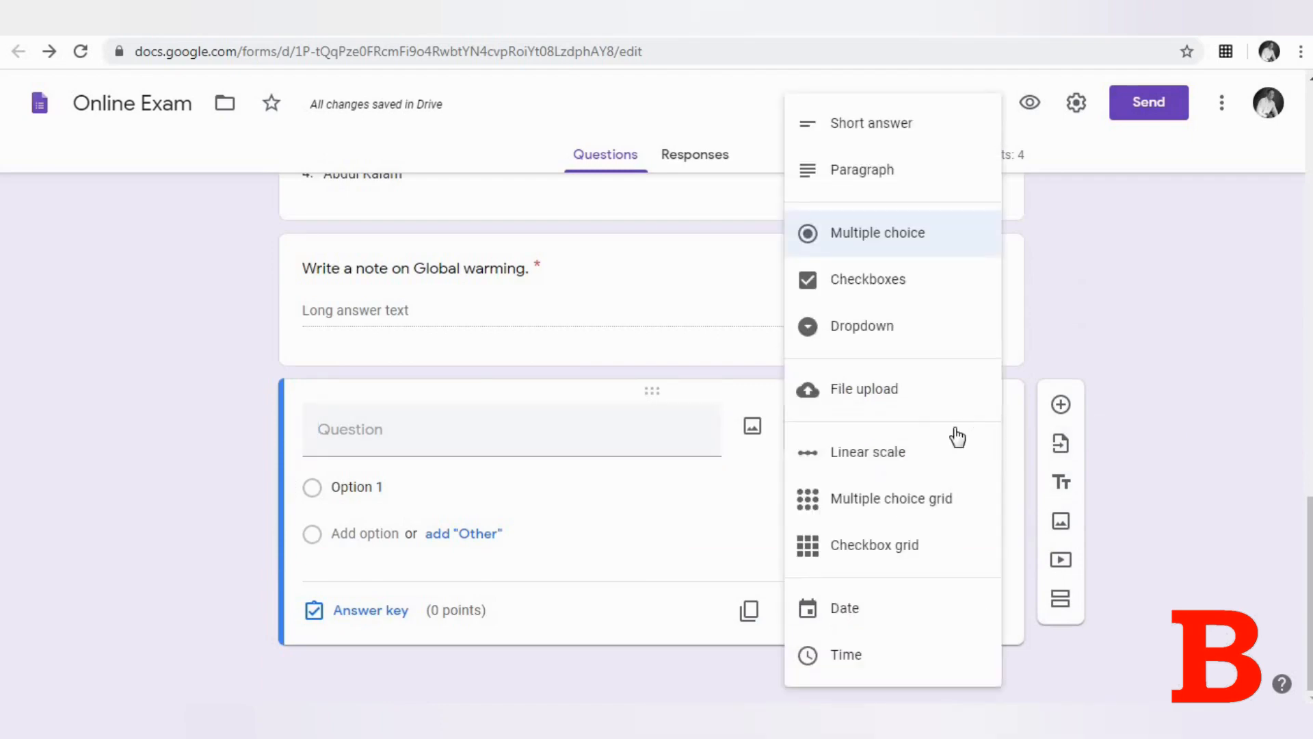
click(893, 397)
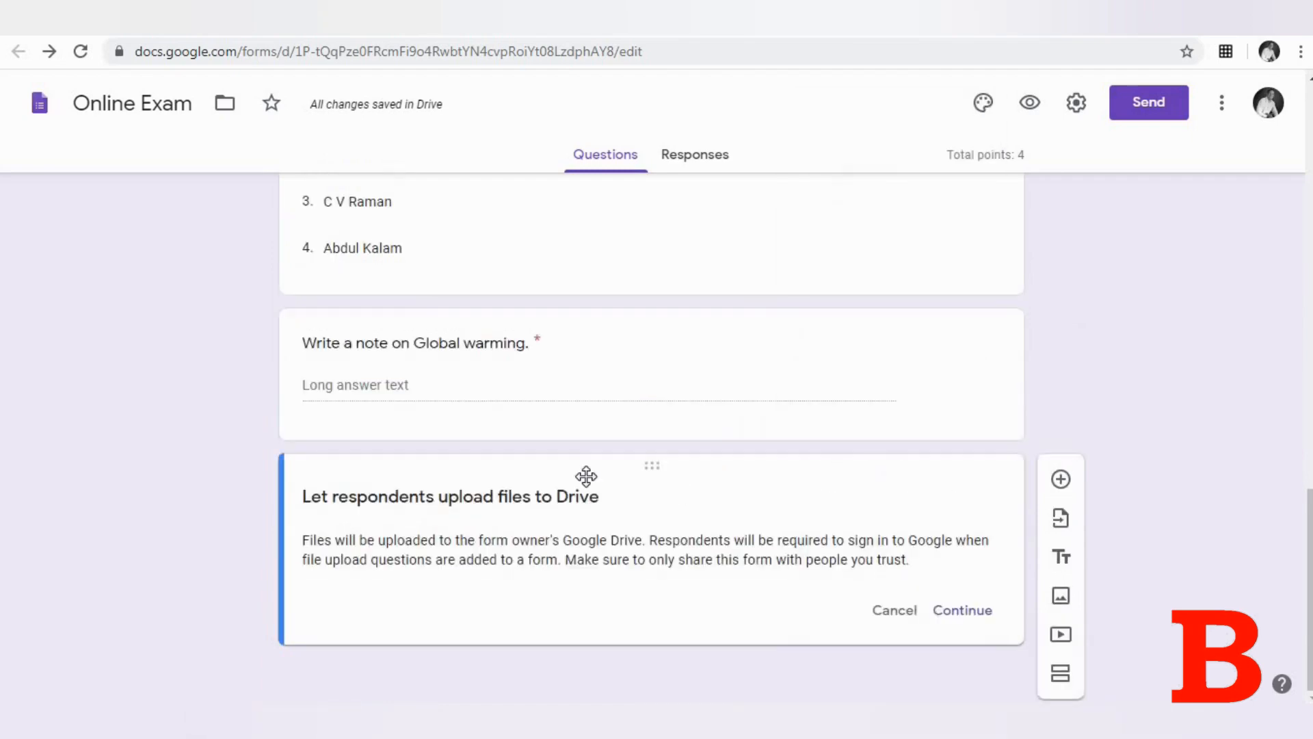
click(960, 612)
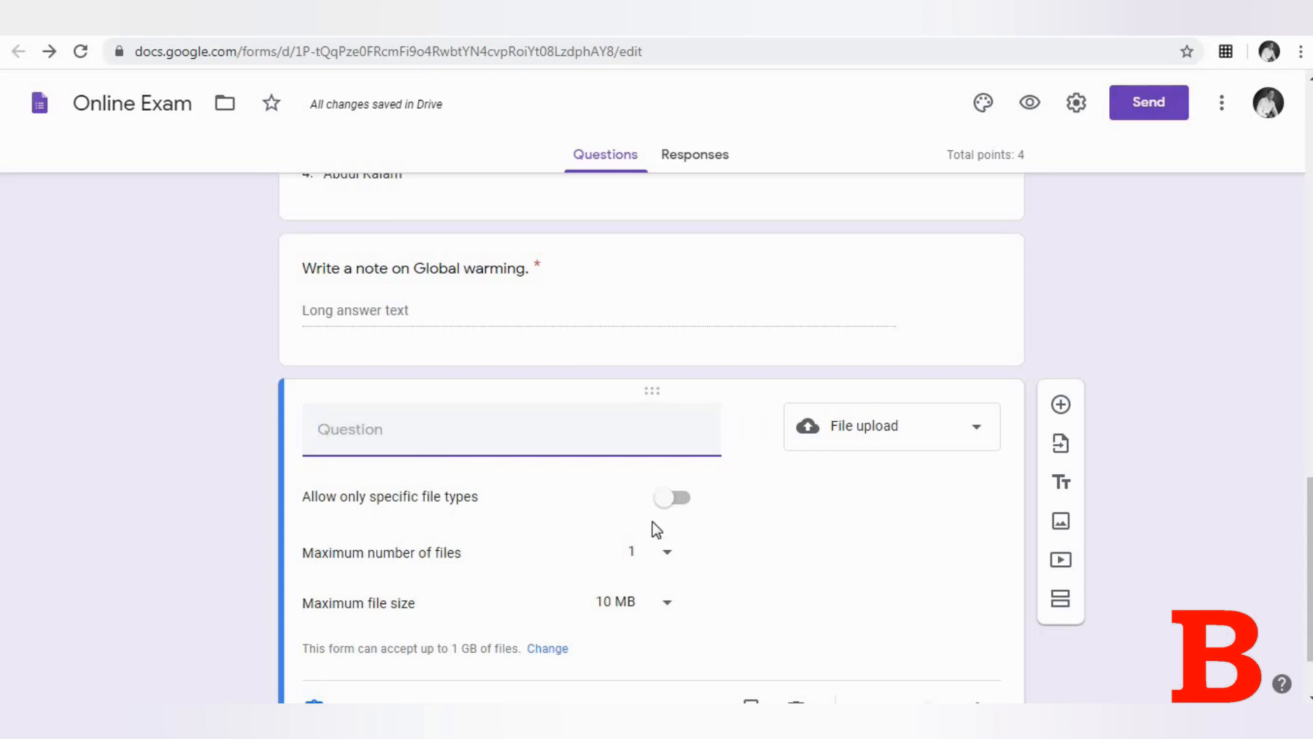
Step: Set the file upload question's maximum number of files to 5, leaving all file types allowed
click(672, 501)
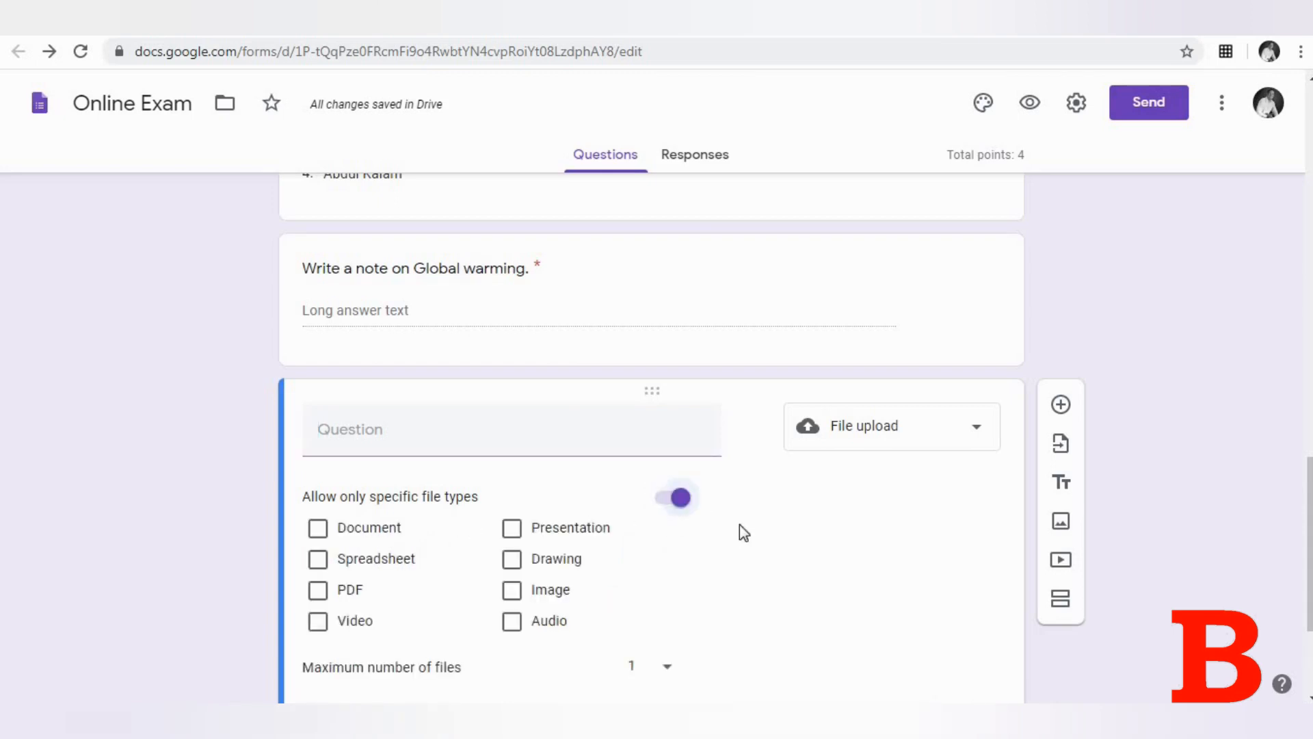
click(679, 501)
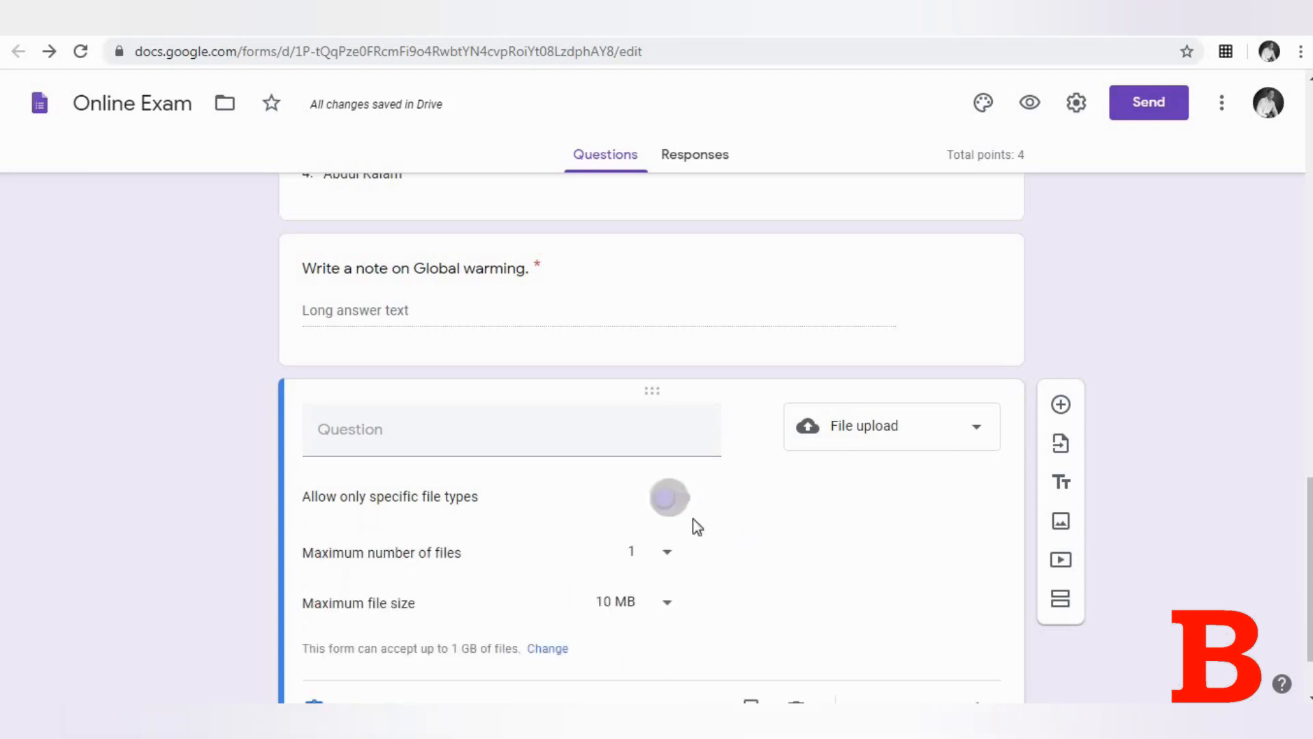
click(668, 553)
click(660, 610)
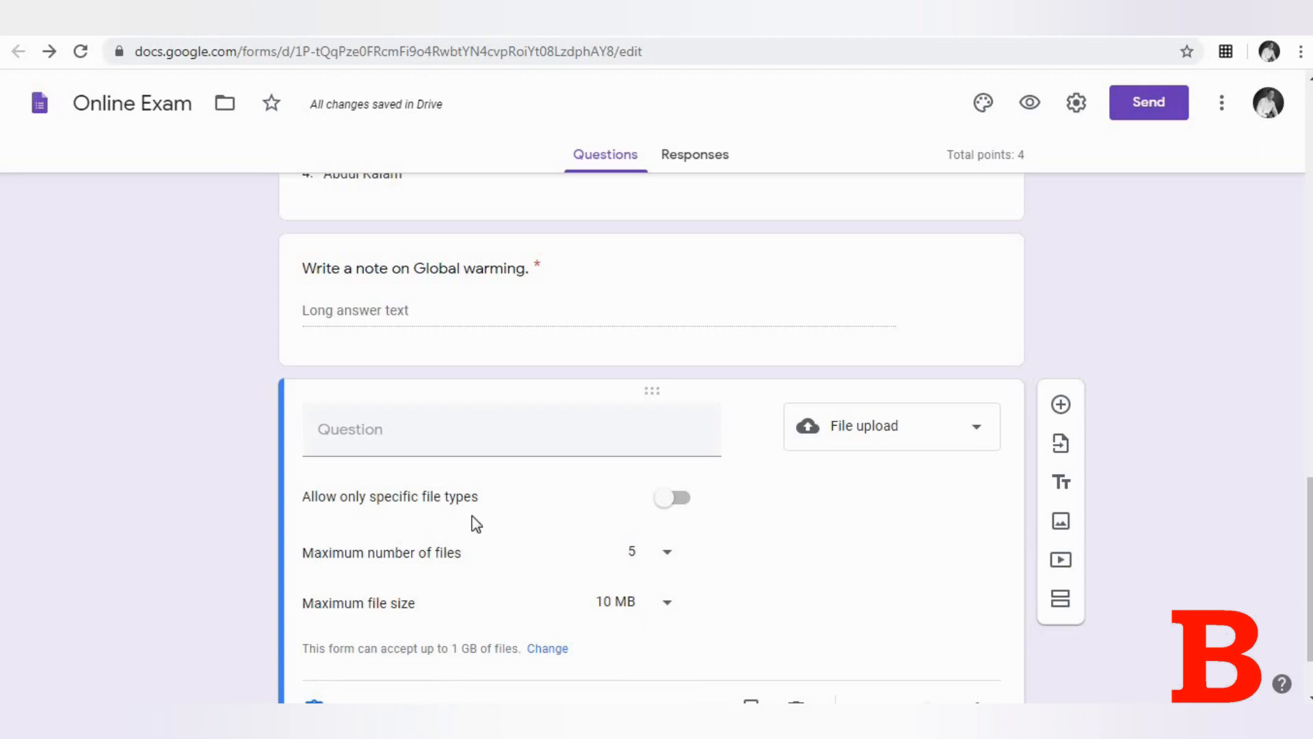
Step: Word the file upload question "Explain the consequences of atmospheric pollution." and make it required
click(434, 435)
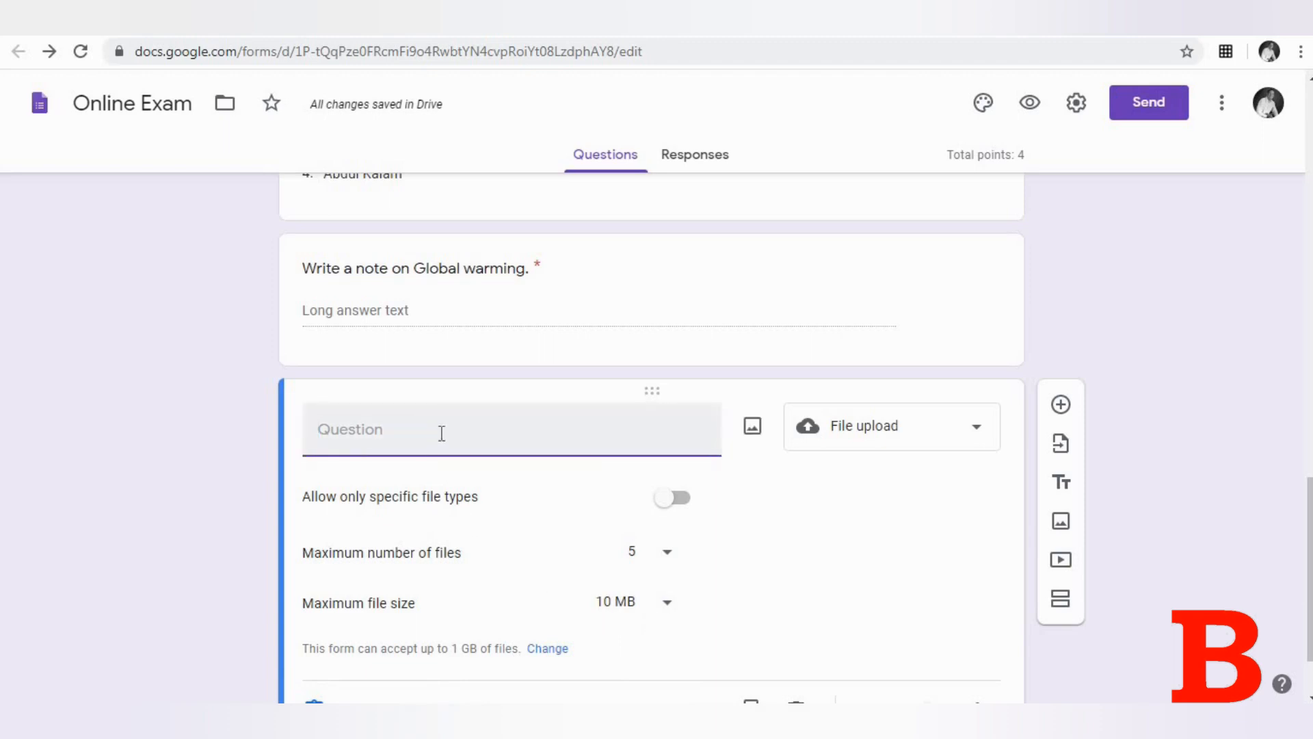
text(Explain the consequences of atmospheric pollution.)
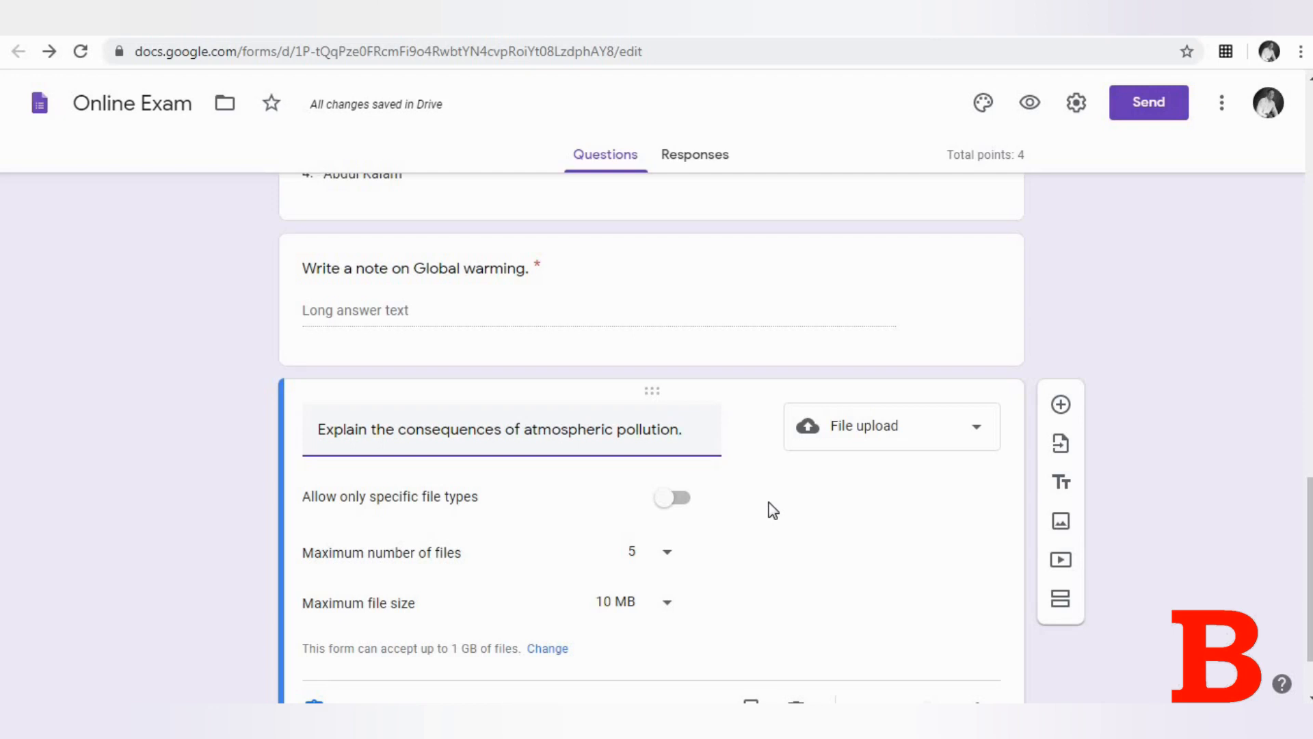
scroll(772, 511, down, 2)
click(938, 613)
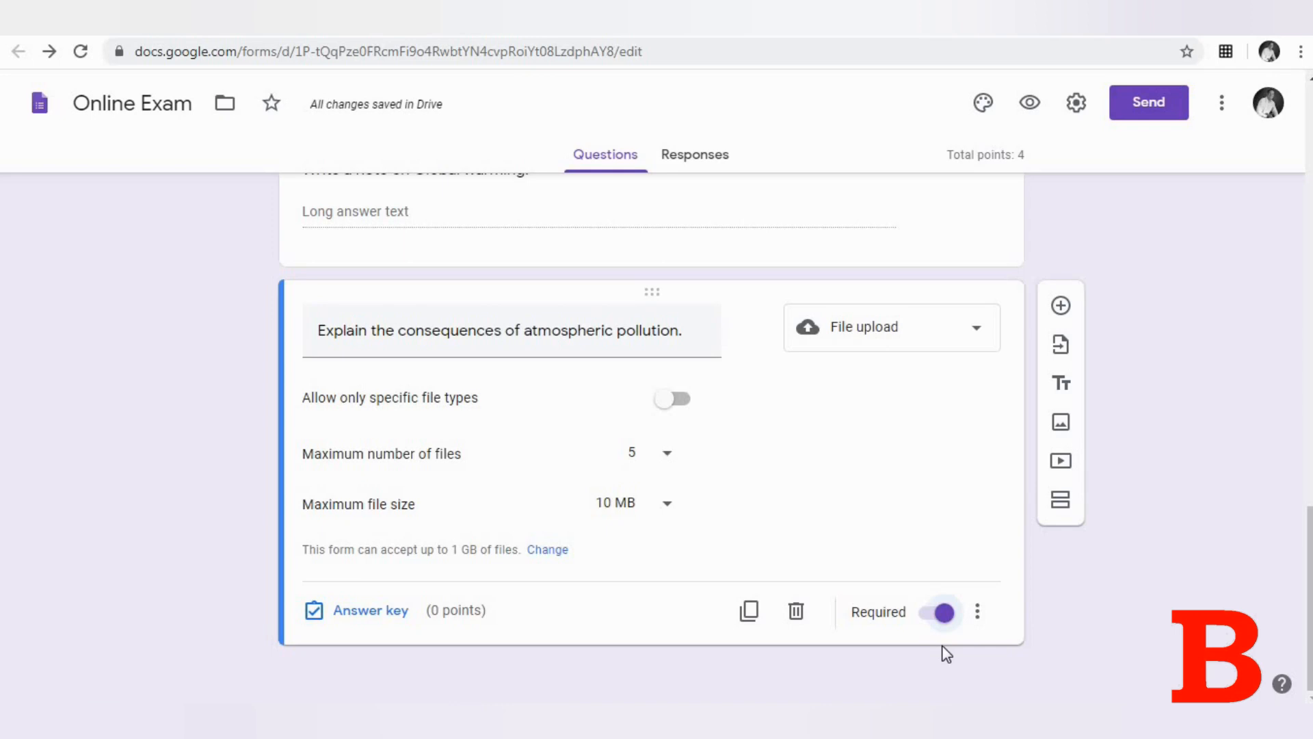
Step: Add a multiple choice grid question titled "Match the following"
click(1061, 305)
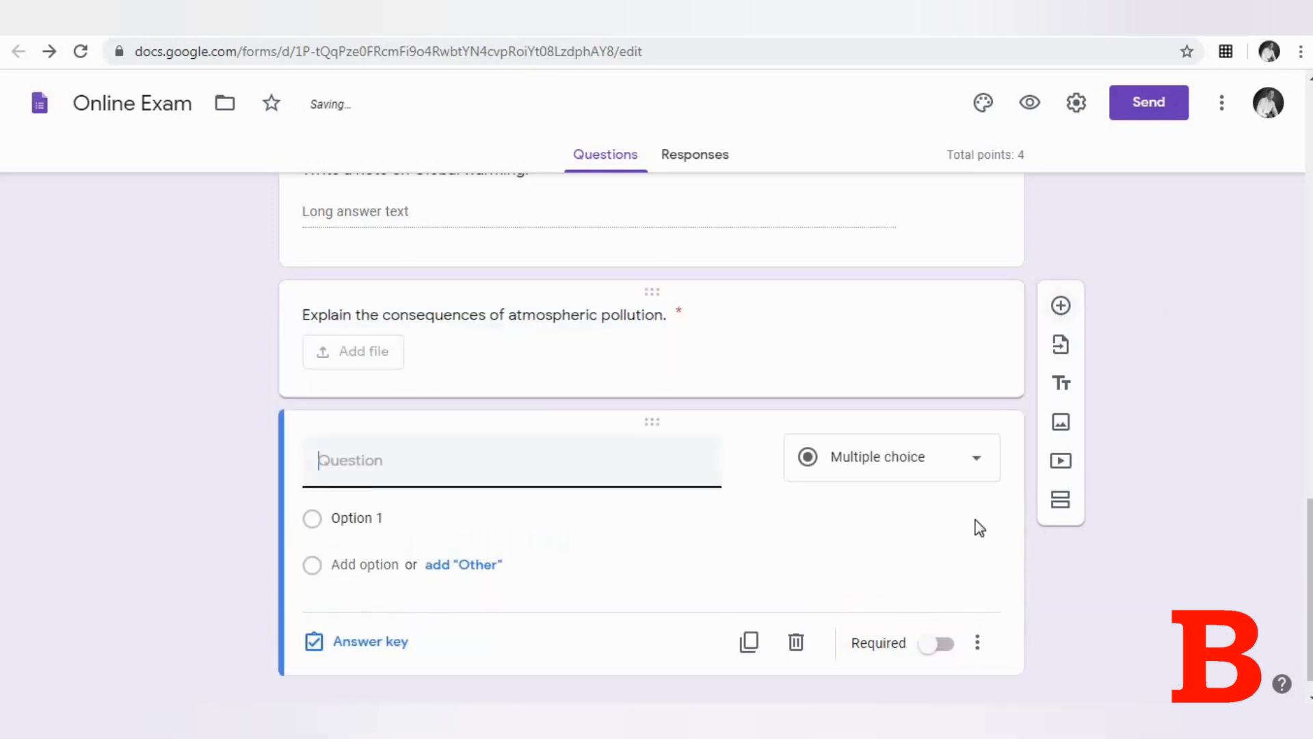
click(973, 464)
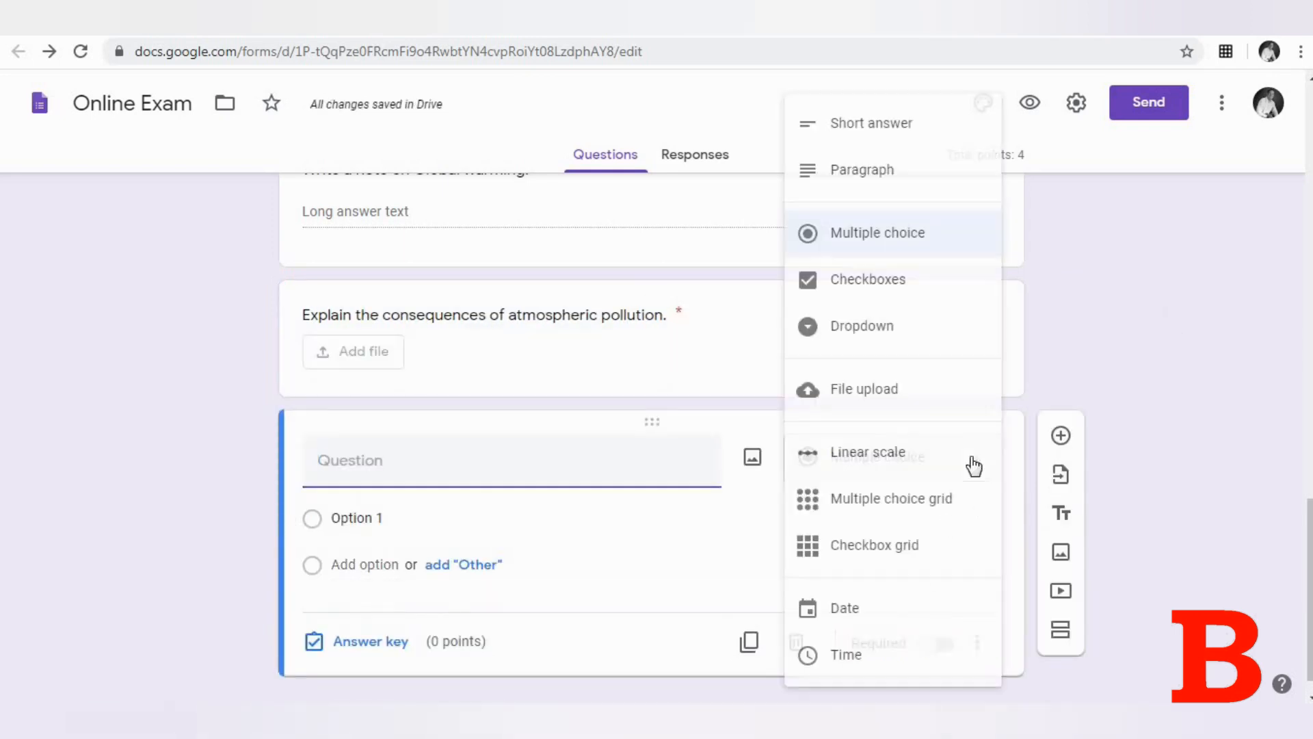
click(932, 497)
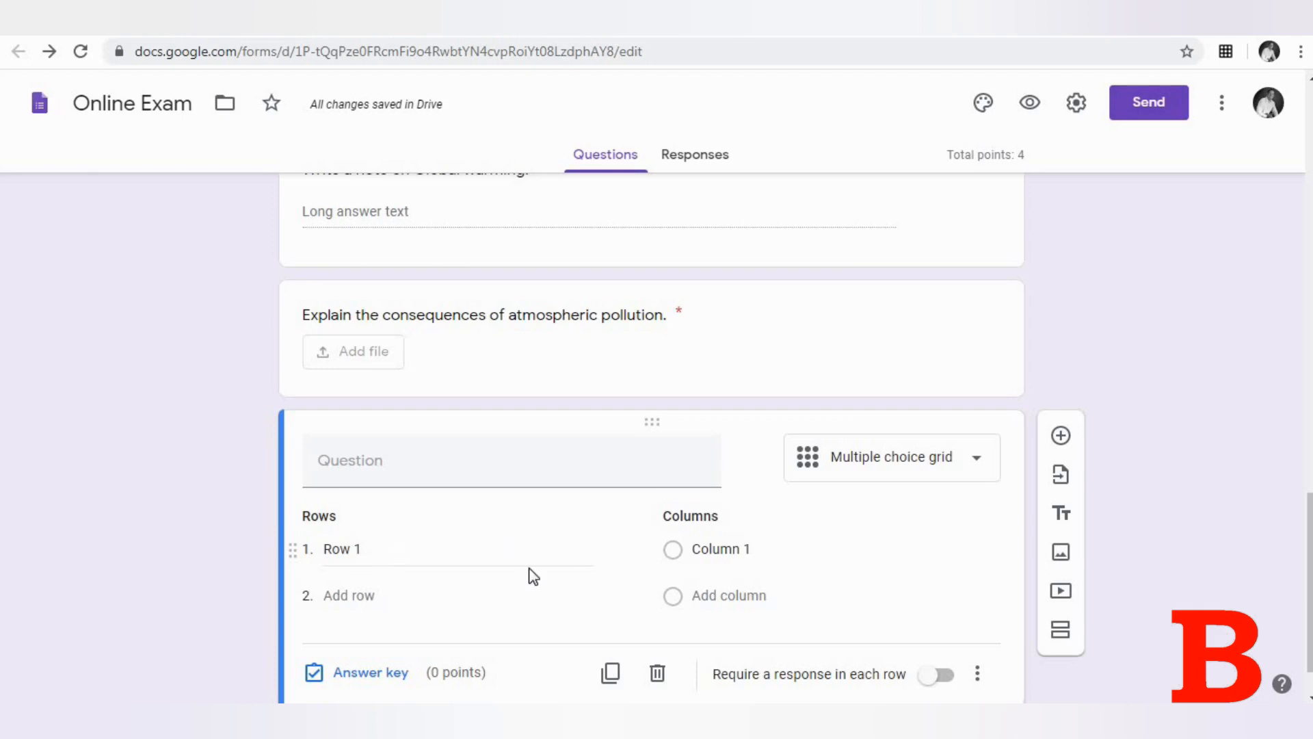
click(425, 473)
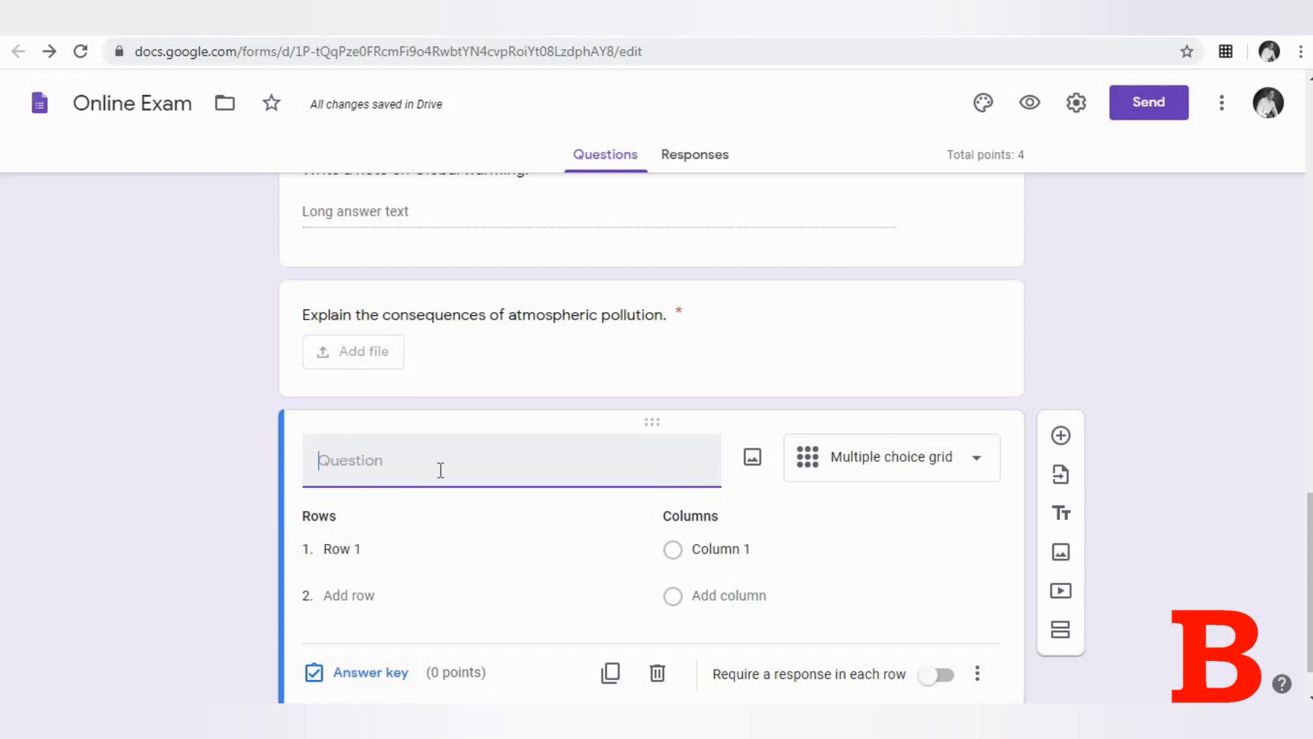
text(Match the followin)
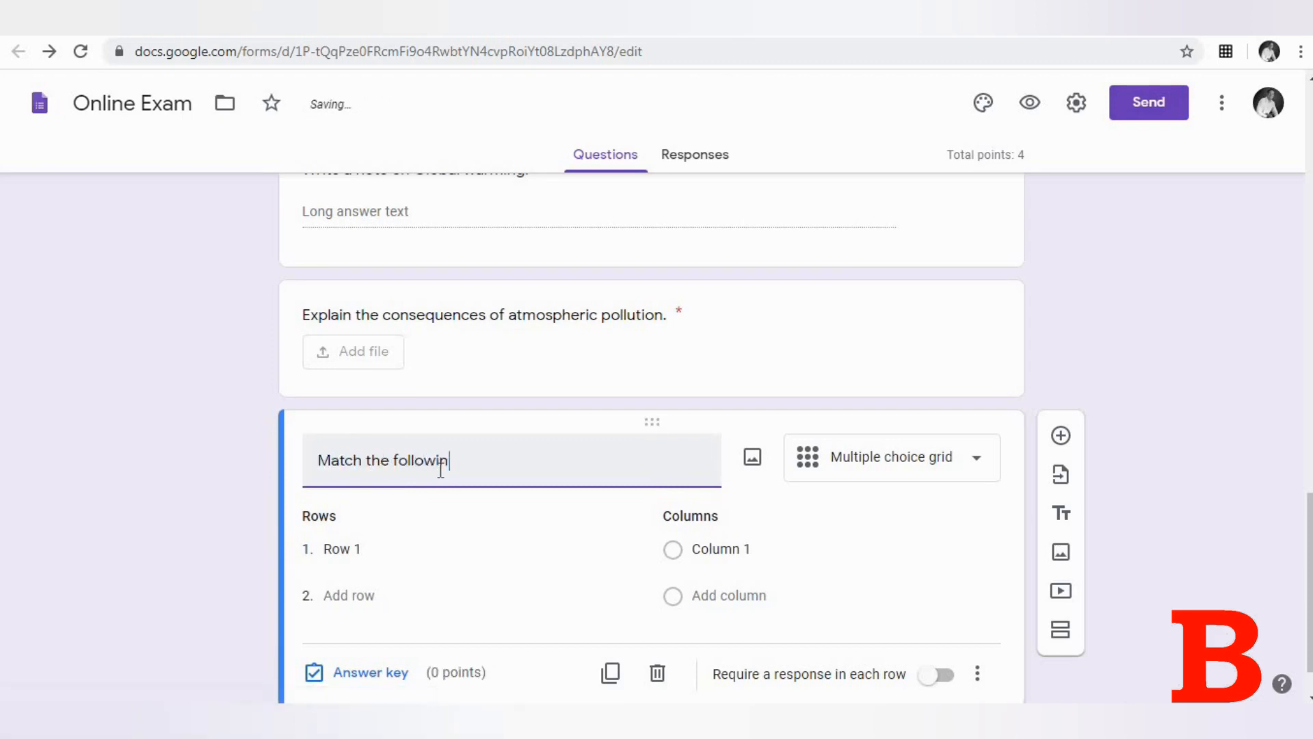
text(g)
Step: Give the matching grid rows Newton, Eistein, Faraday, Max Plank and columns Quantum Theory, Laws of Motion, Relativity, Electricity, Ohm's Law
click(359, 551)
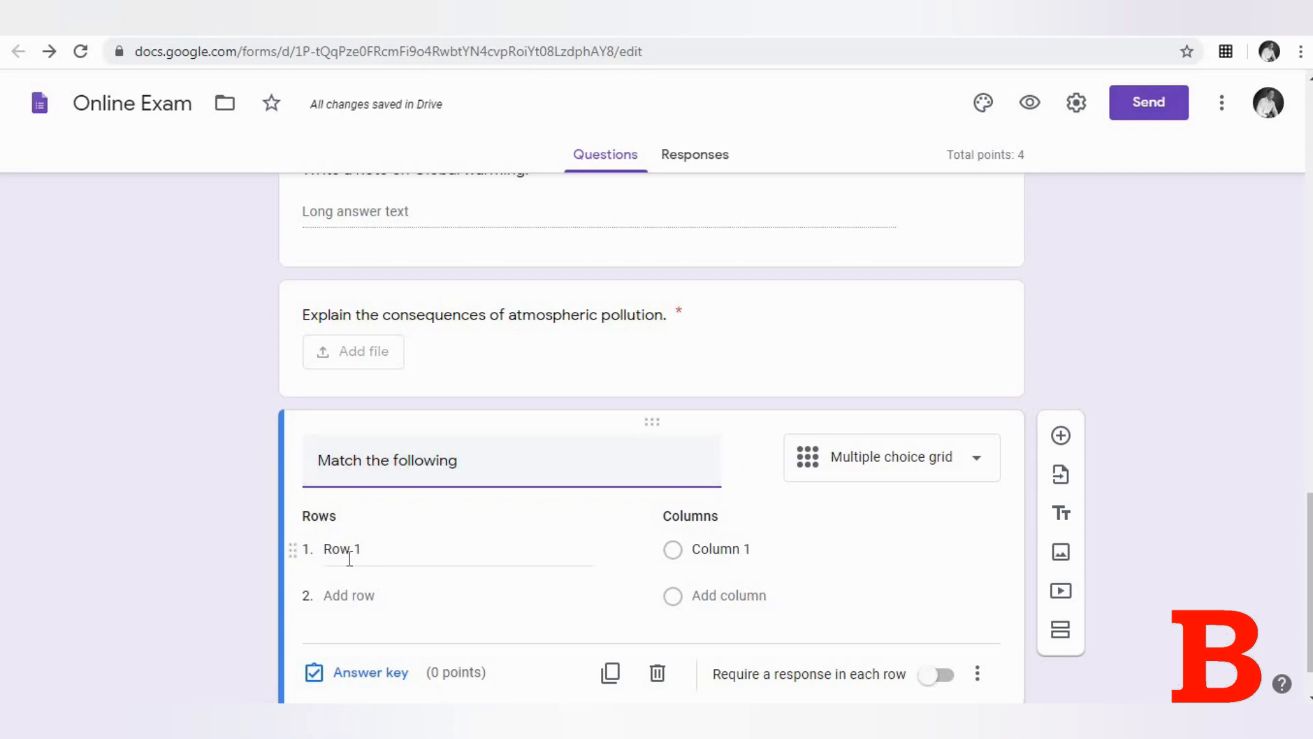
click(349, 558)
text(Newto)
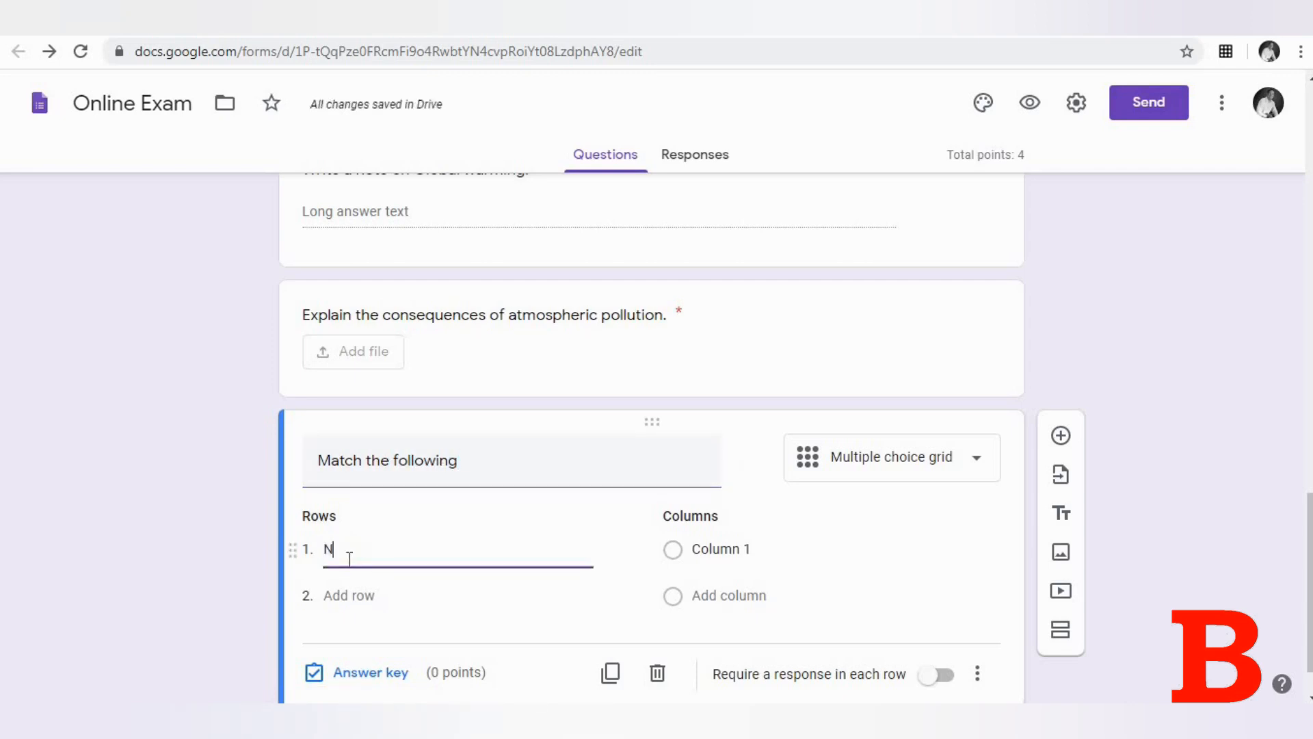
text(n)
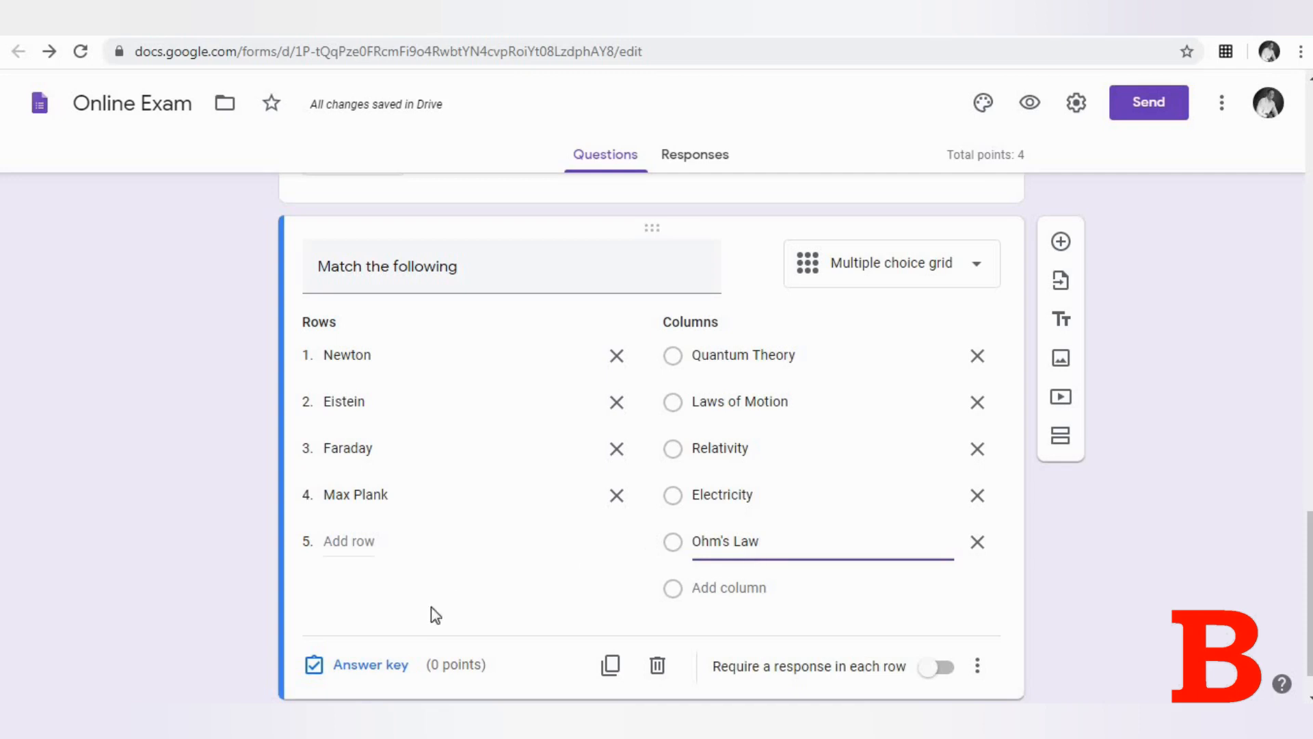
Step: In the grid's answer key, match Newton to Laws of Motion, Eistein to Relativity, Faraday to Electricity and Max Plank to Quantum Theory
click(383, 665)
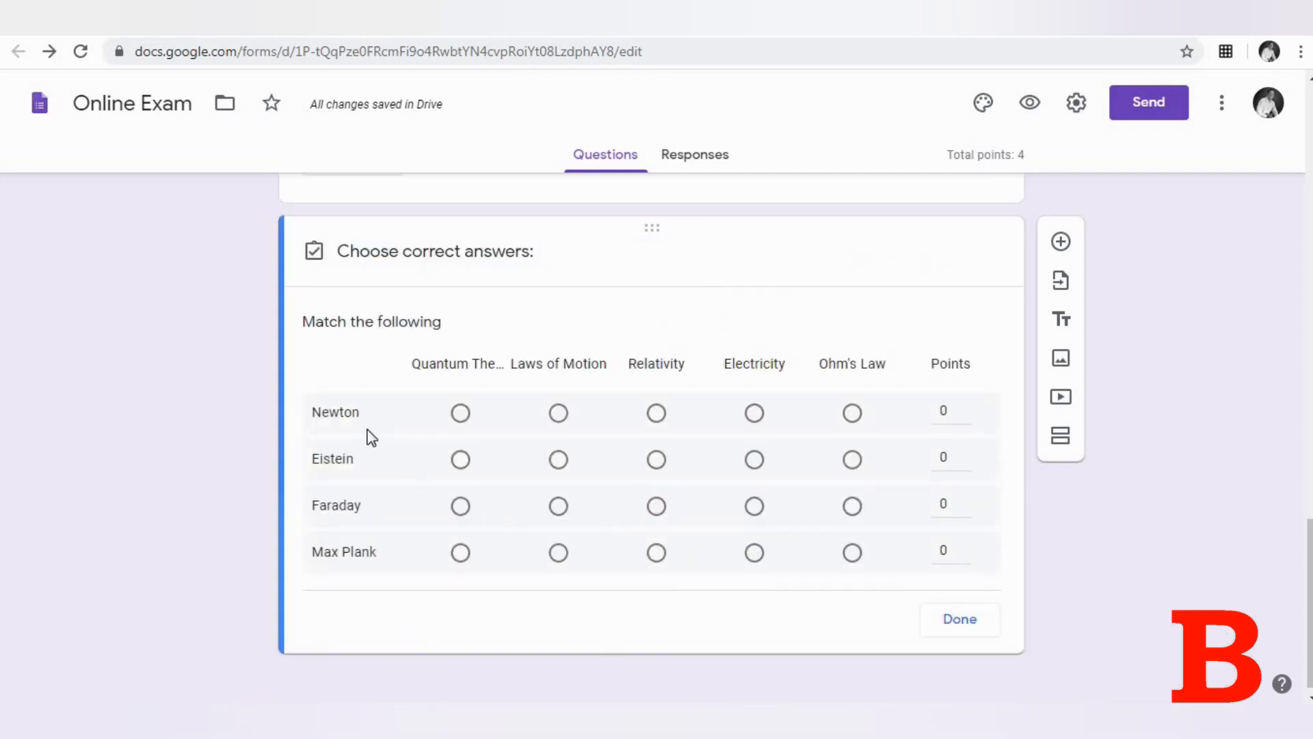
click(558, 412)
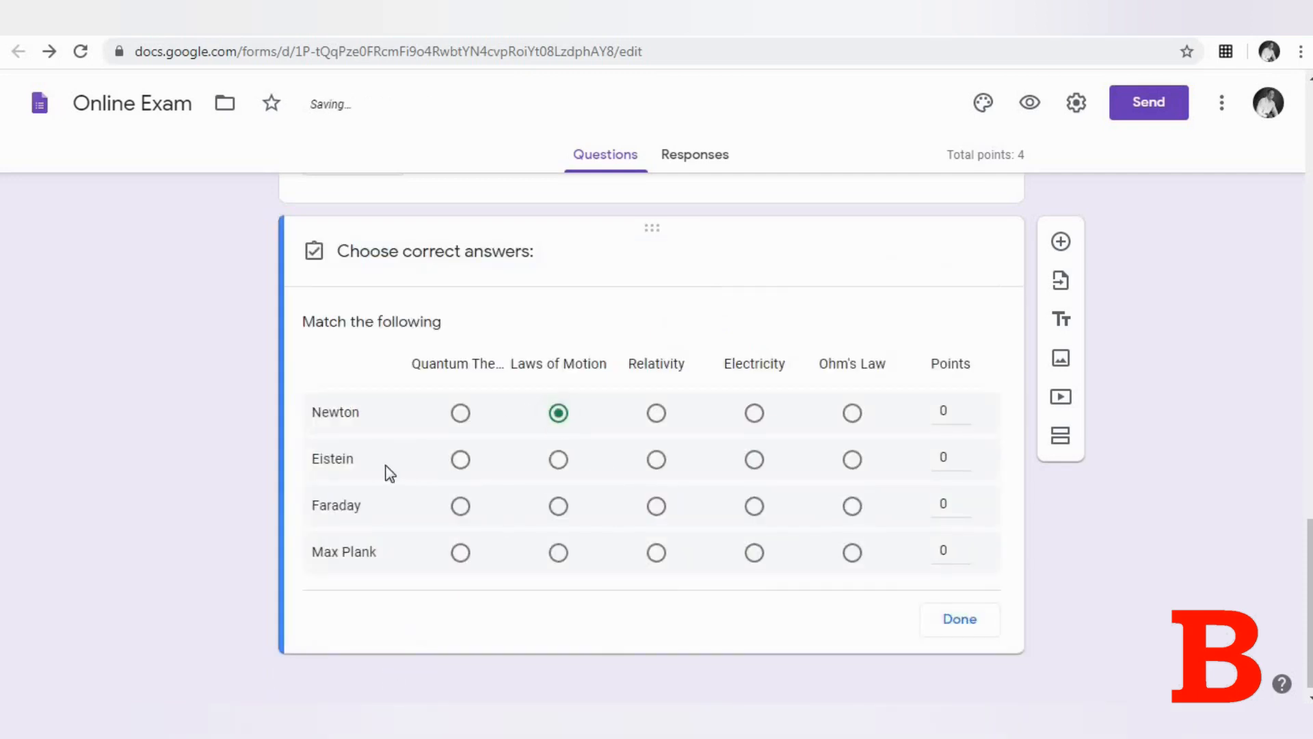
click(654, 461)
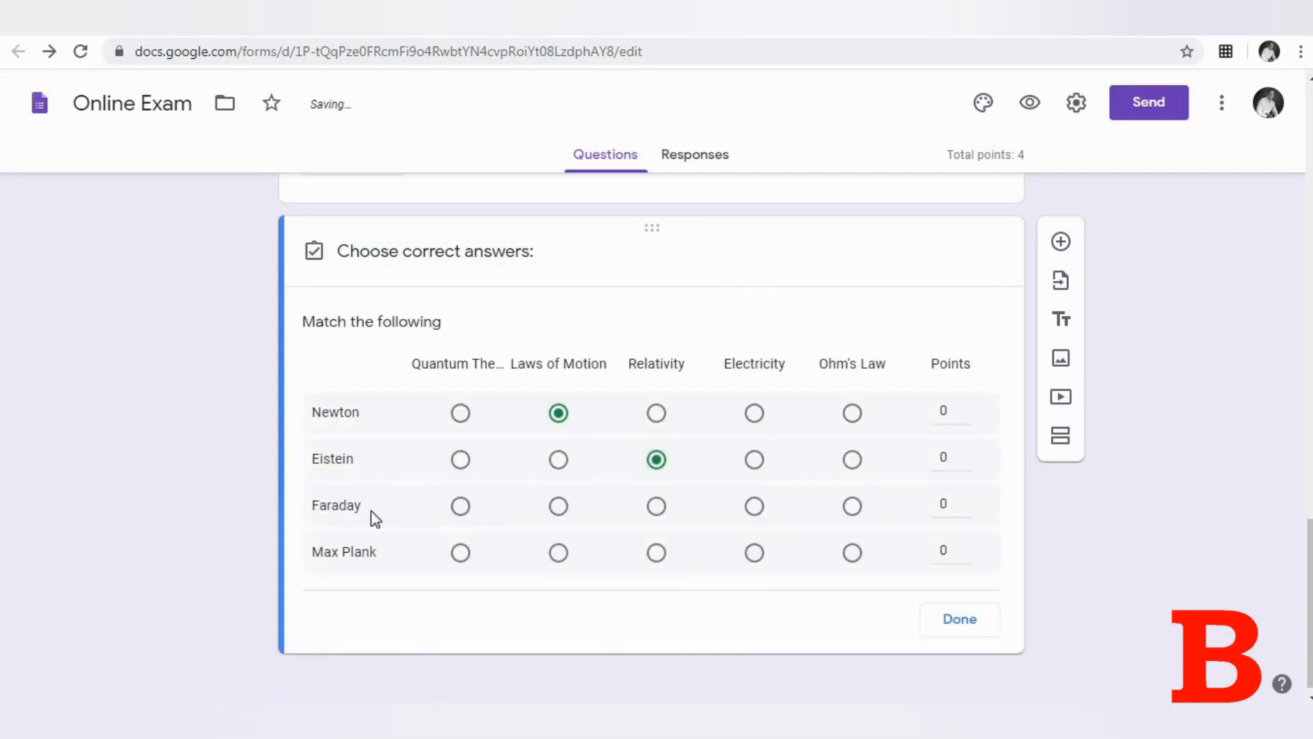
click(755, 506)
click(460, 551)
Step: Try to give each row of the matching grid .5 points in the answer key
click(966, 417)
text(.5)
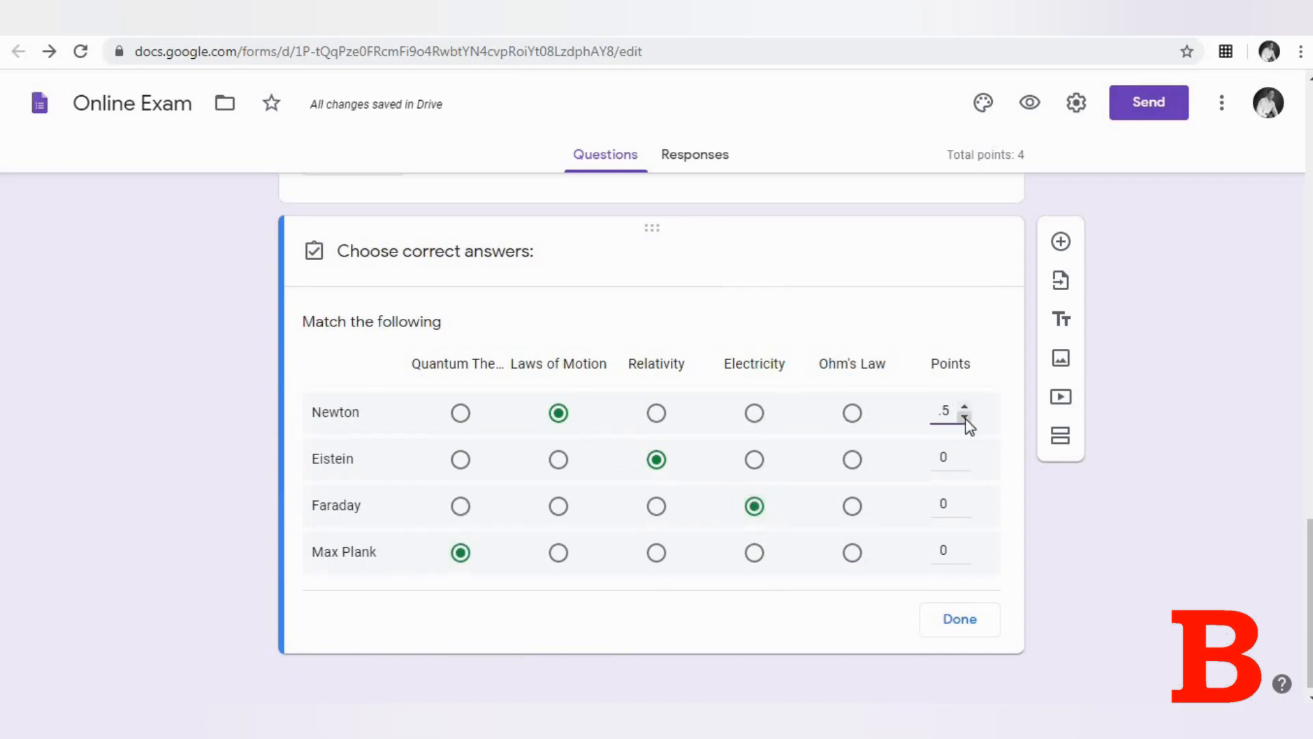
click(946, 458)
text(.5)
click(951, 503)
text(.5)
click(947, 551)
text(.5)
click(958, 621)
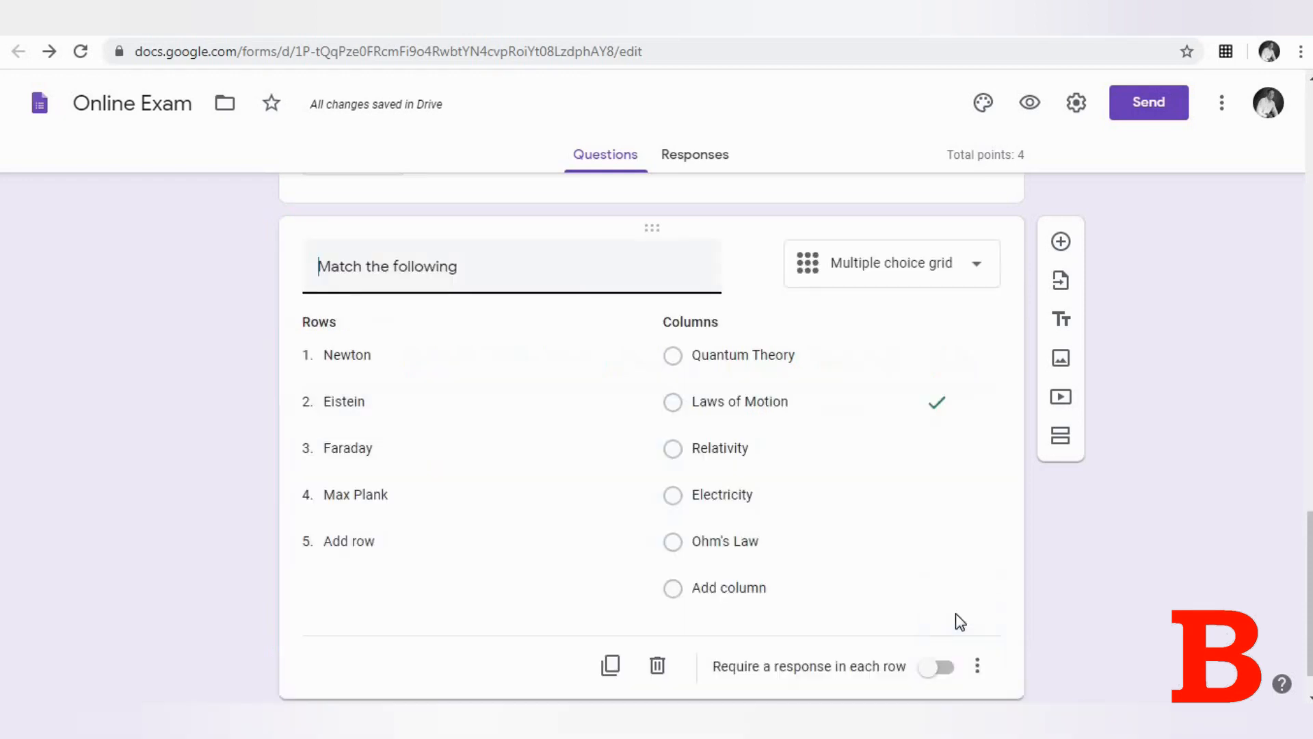
Step: Require a response in each row of the matching grid and assign 1 point to each row in its answer key
click(937, 669)
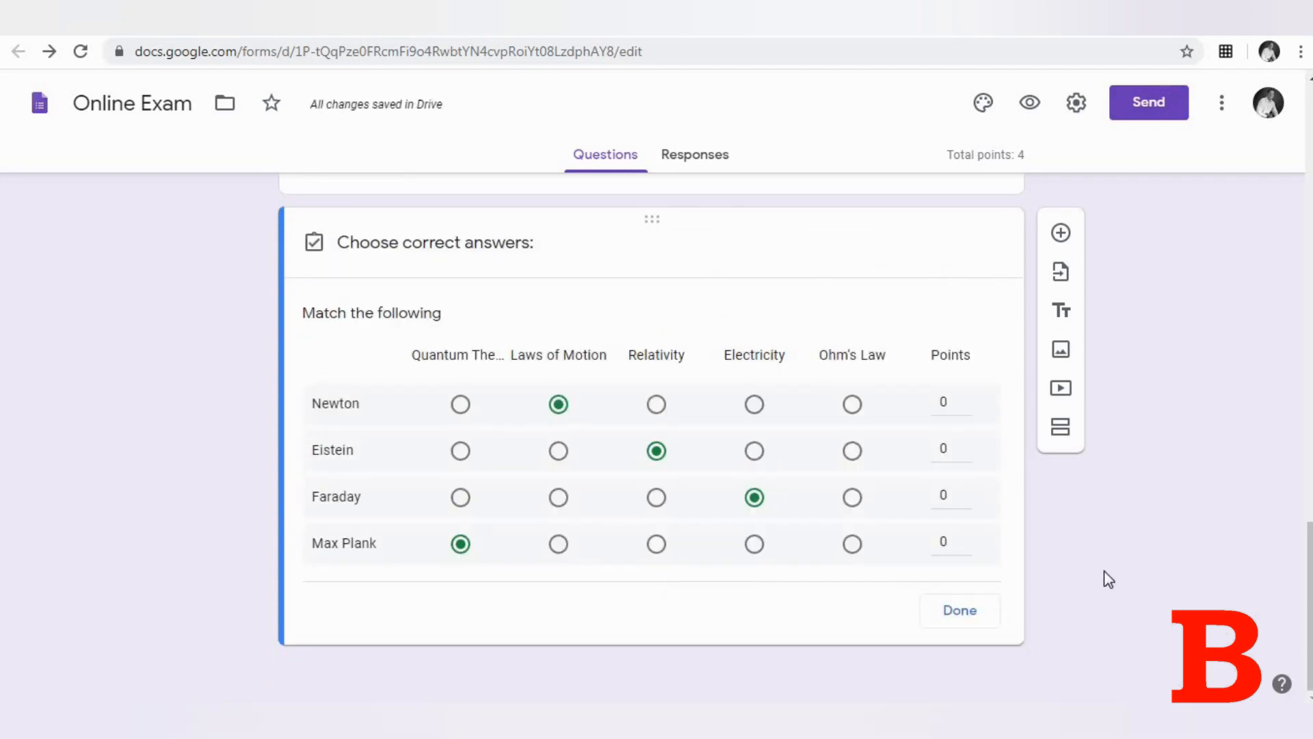
click(956, 404)
text(1)
click(943, 452)
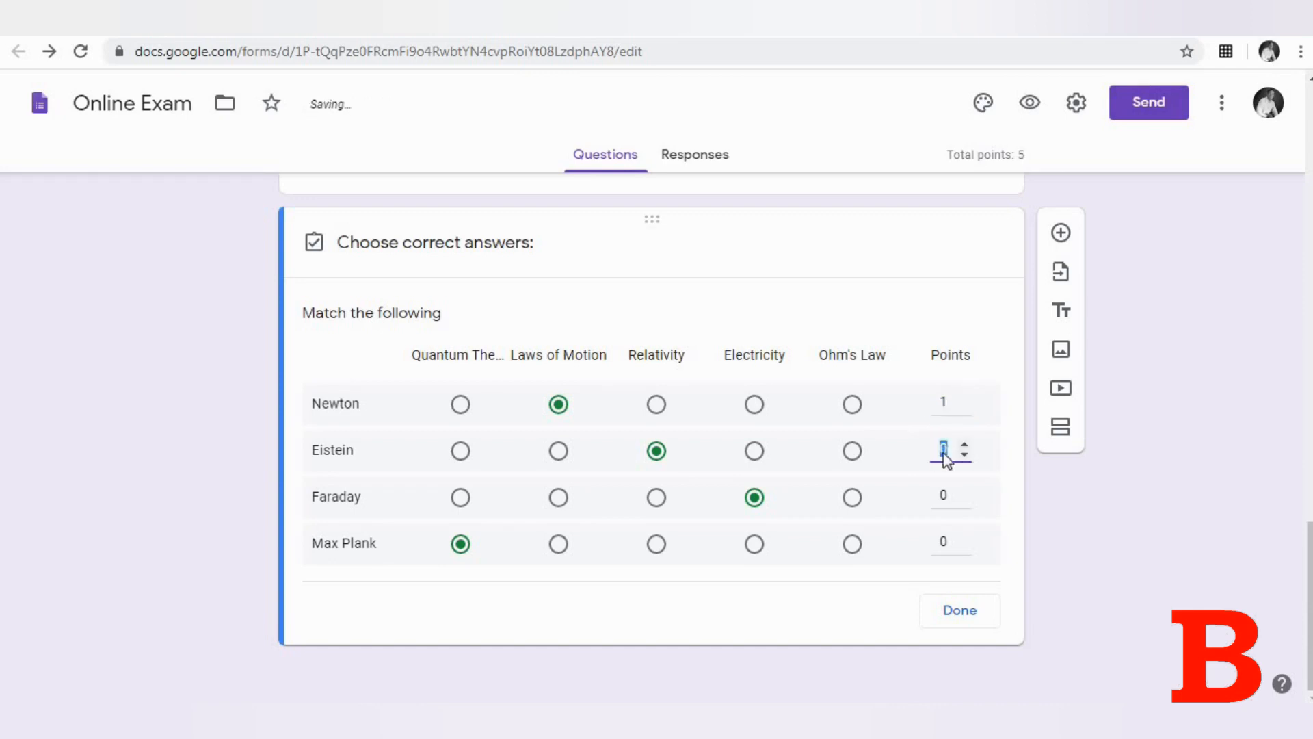
text(1)
click(947, 496)
text(1)
click(943, 543)
text(1)
click(958, 609)
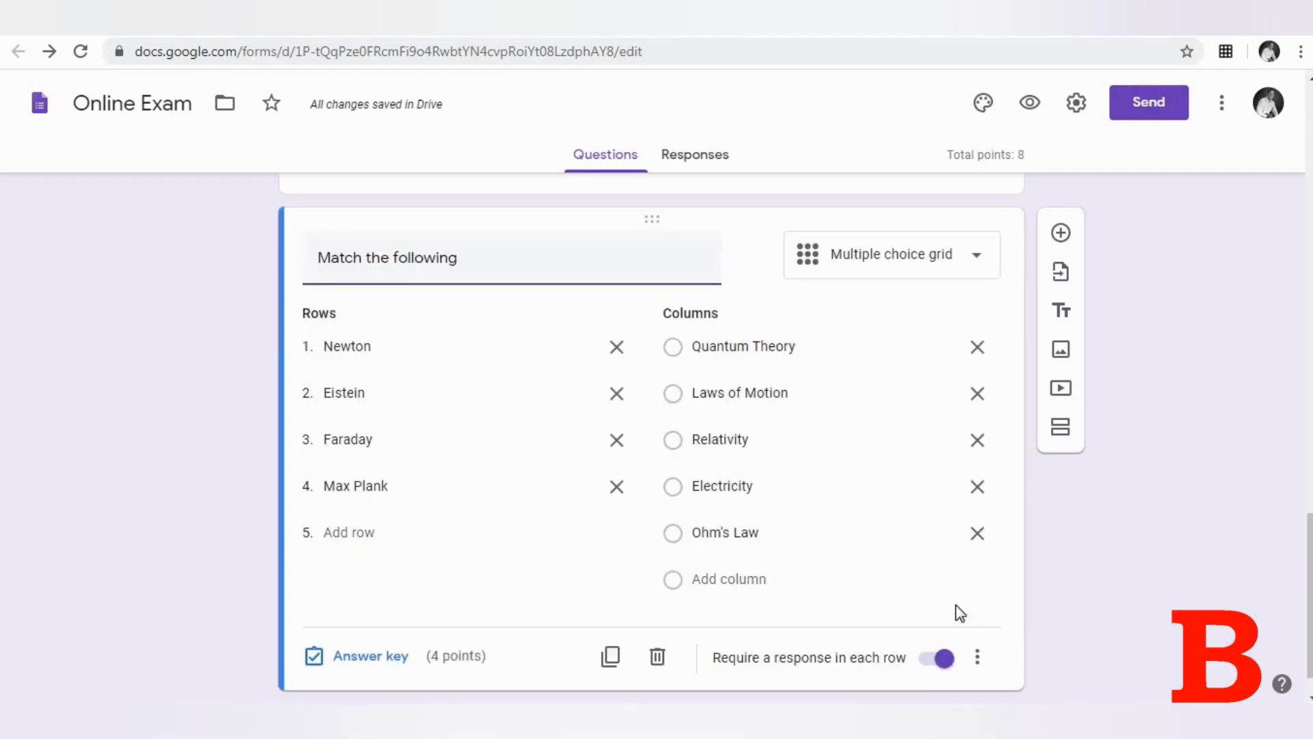
Step: Add a checkbox grid question reading "Identify the combination of primary colors to form the given secondary colors."
click(932, 601)
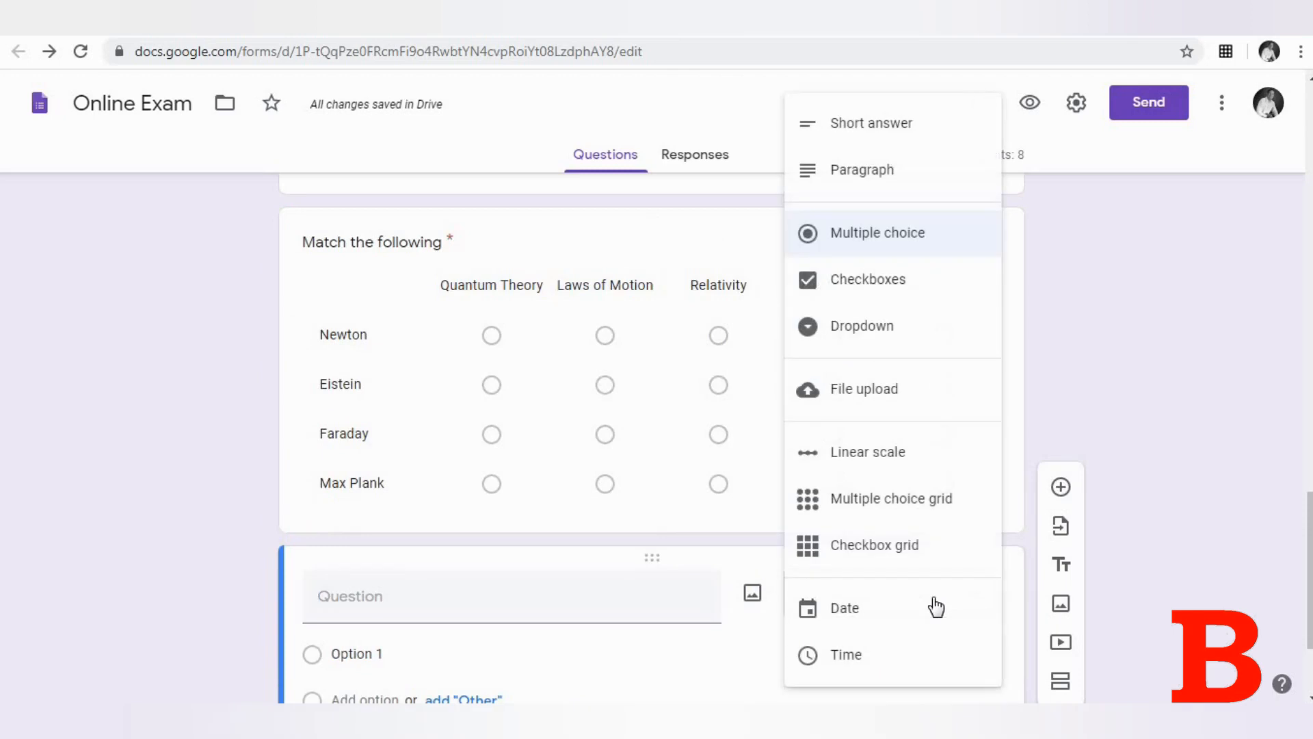
click(899, 562)
click(562, 596)
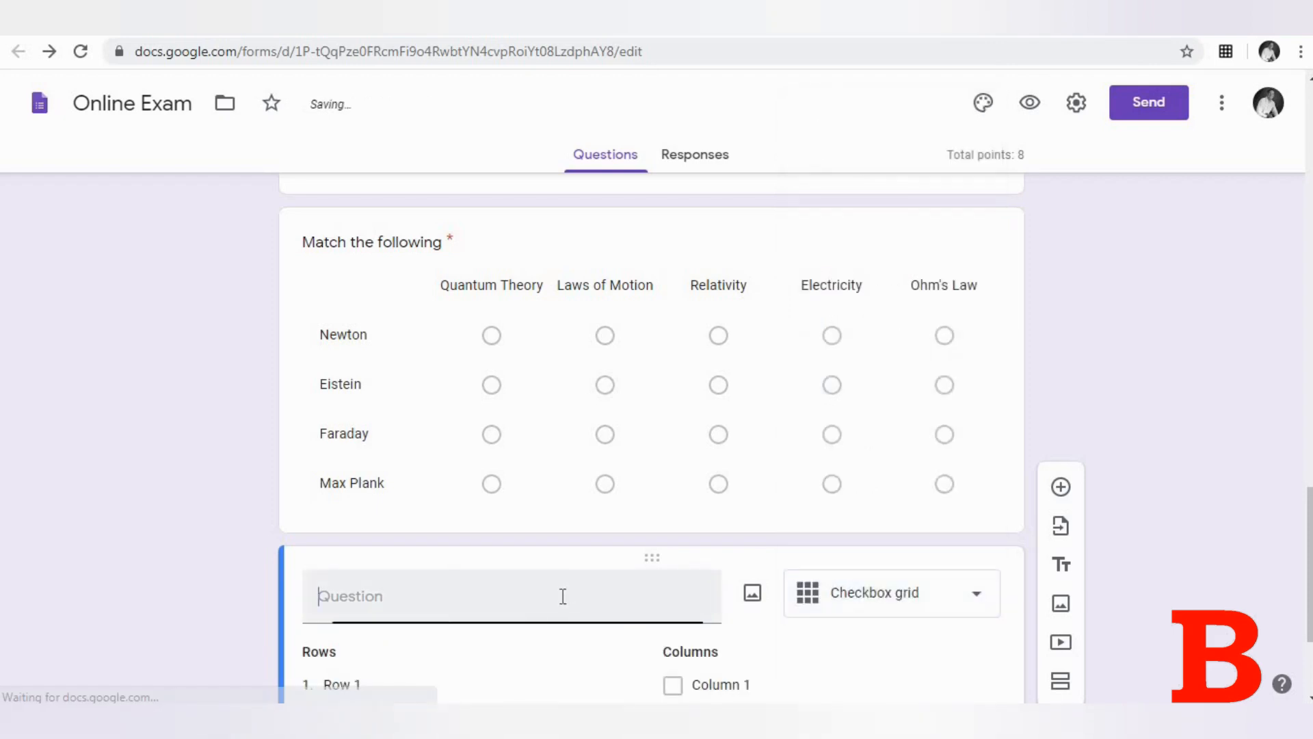
text(Identify the combination of primary colors to form the given secondary colors.)
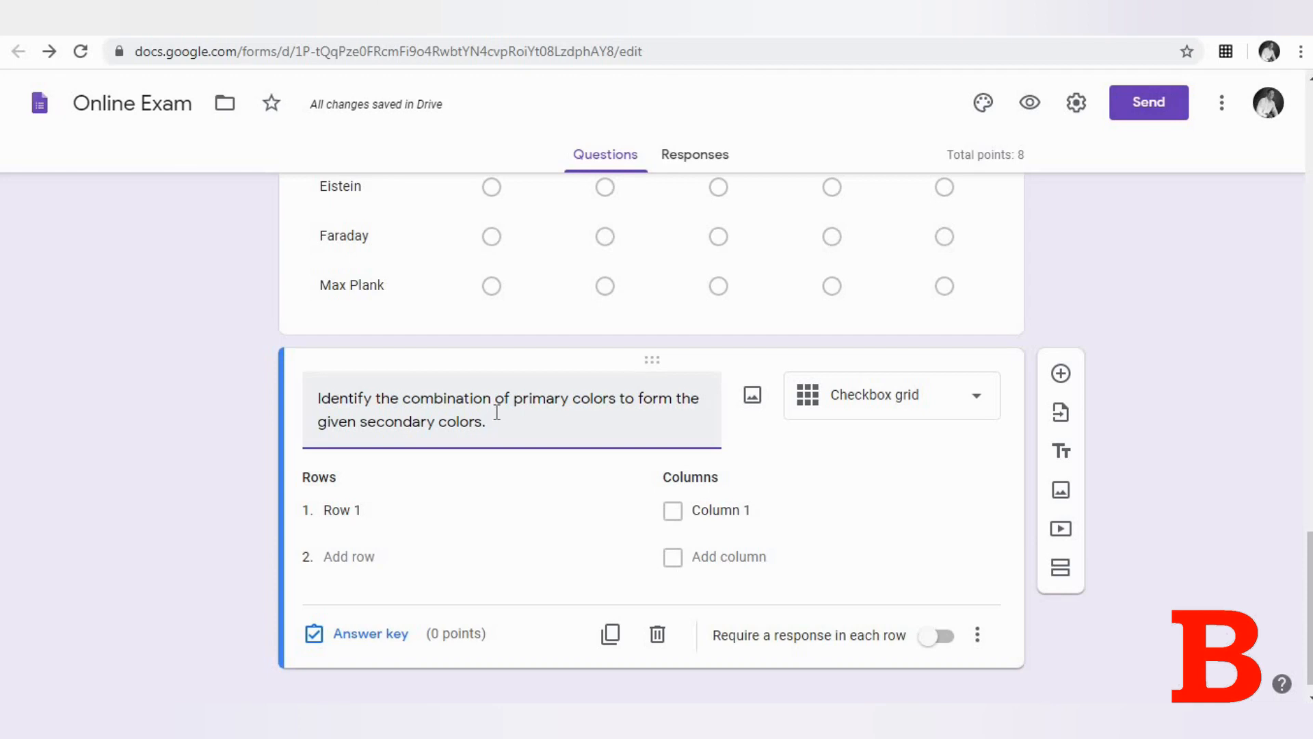
Step: Fill in the rows of the color checkbox grid with Yellow, Cyan and Magenta
click(378, 511)
text(Yello)
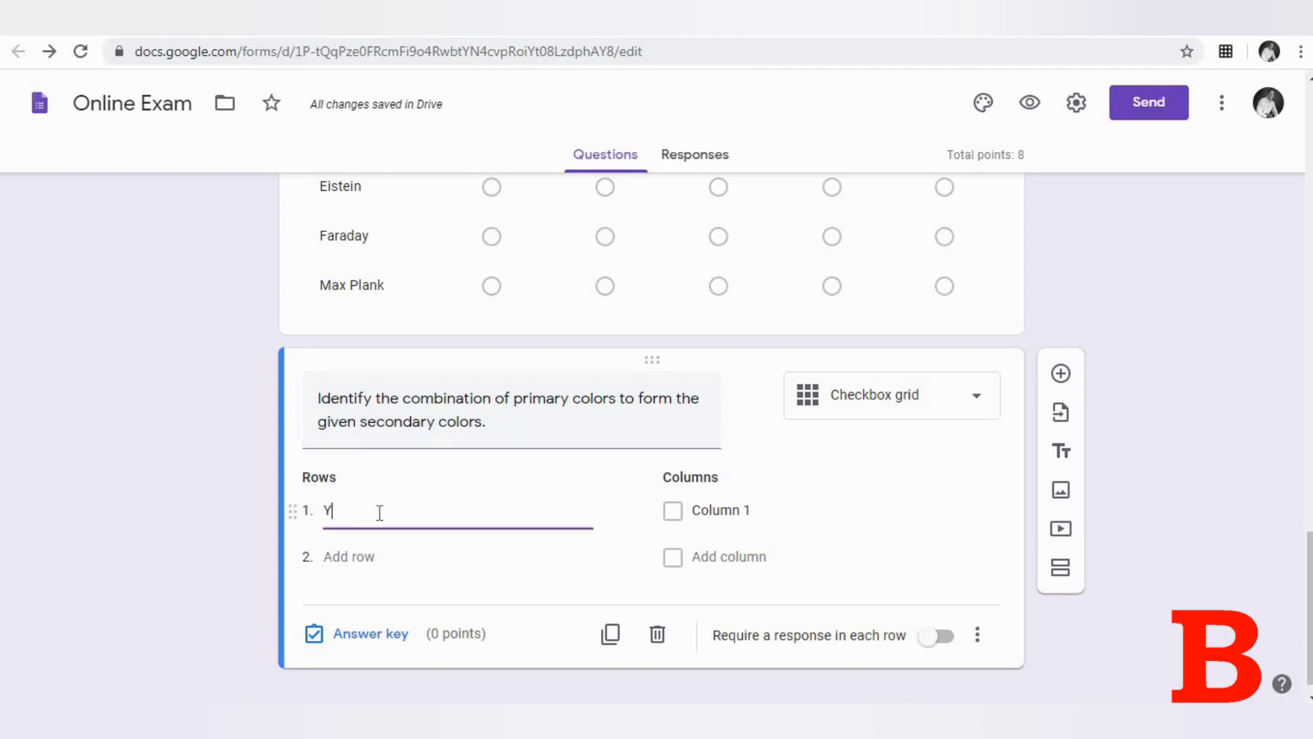
text(w)
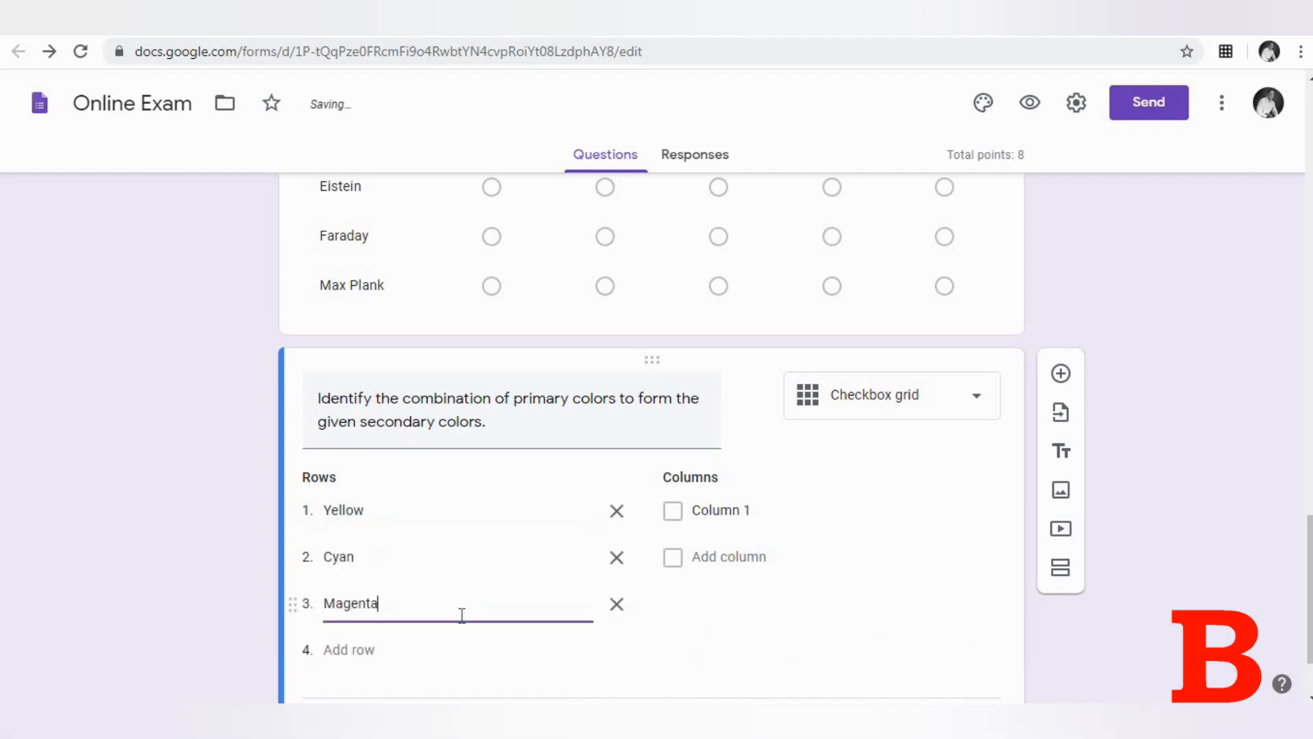
Step: Fill in the columns of the color checkbox grid with Red, Green and Blue
click(725, 511)
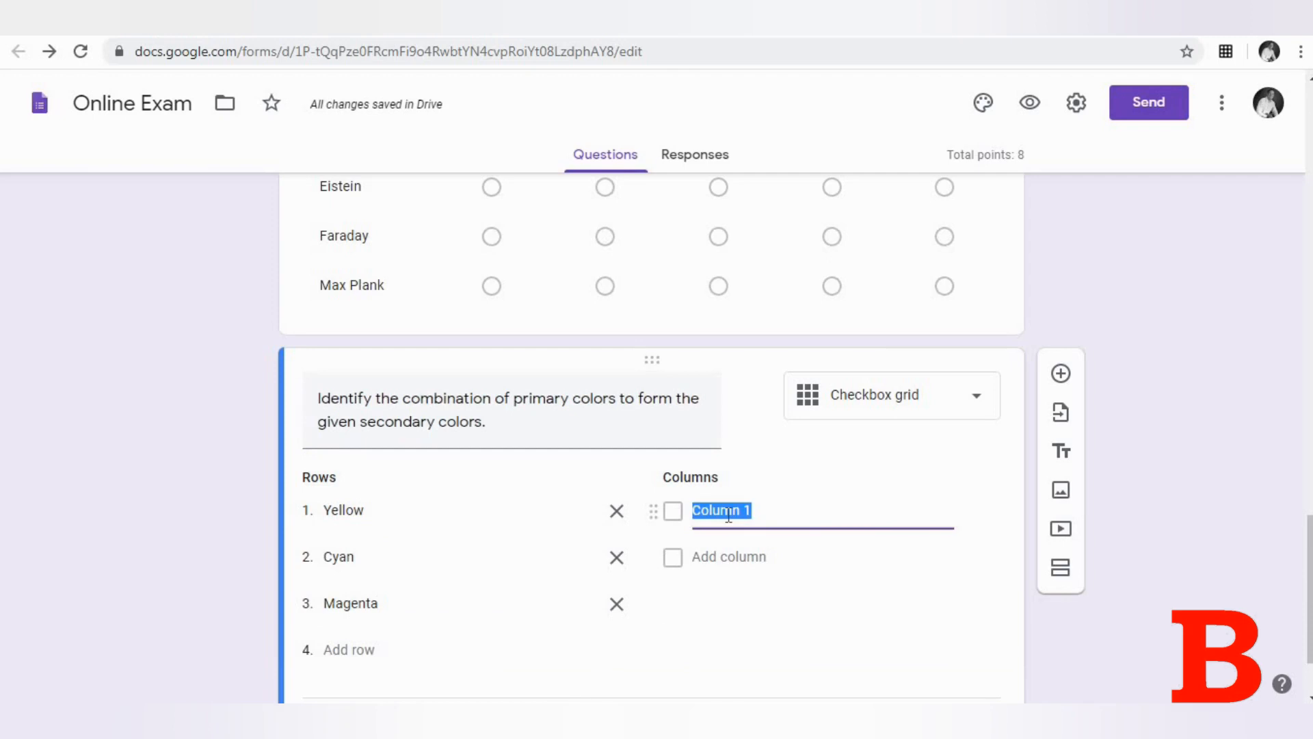
text(Red)
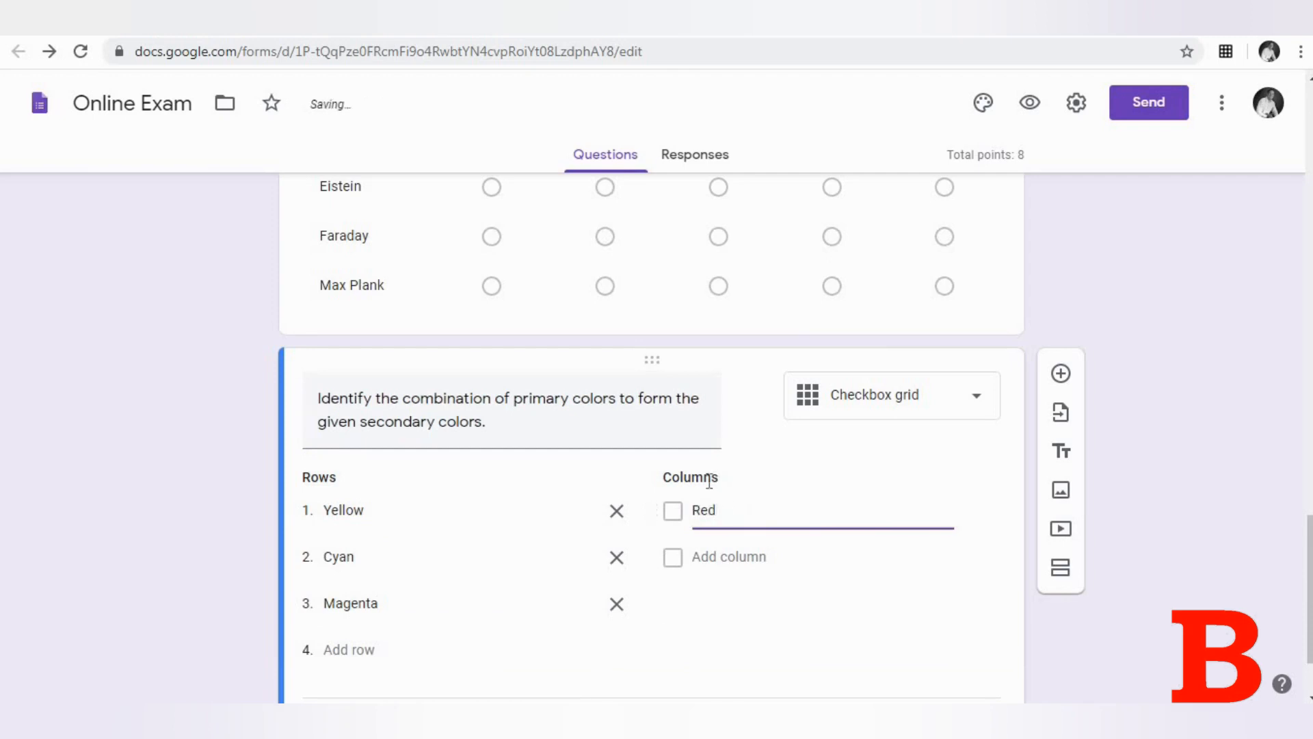
click(752, 556)
text(Green)
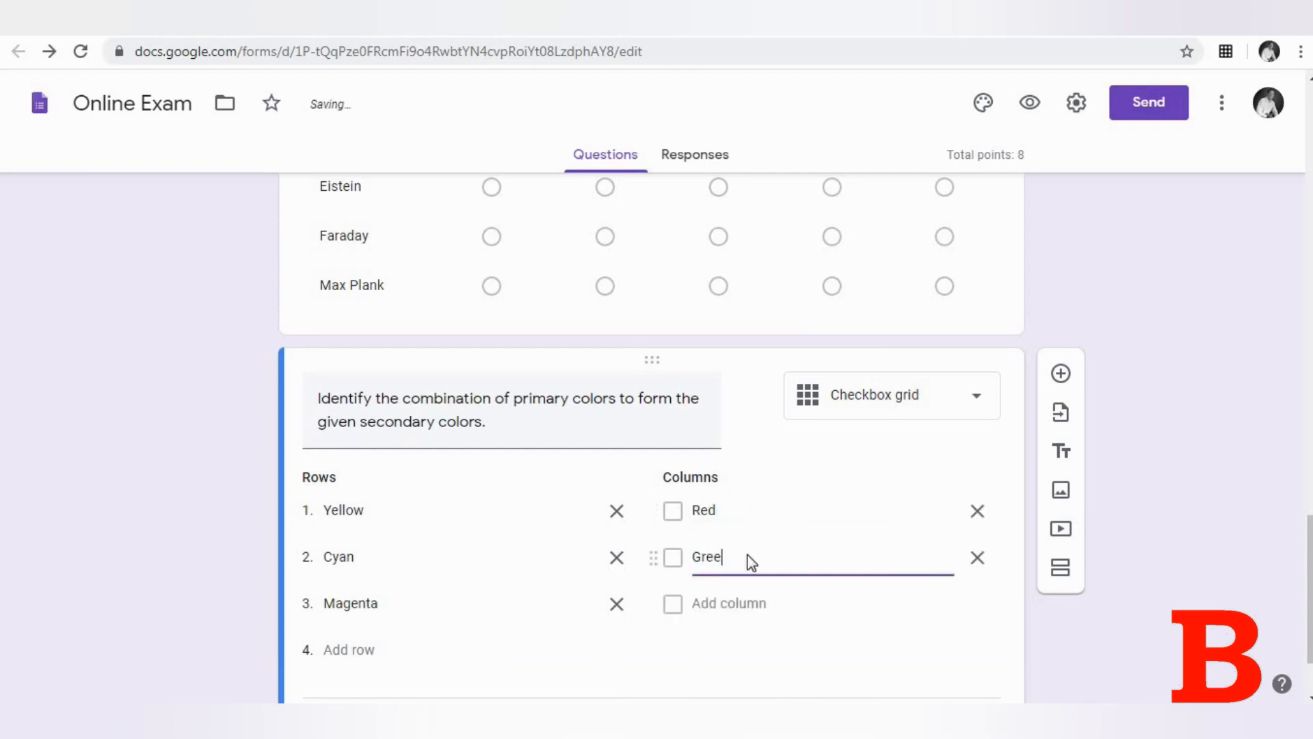
click(714, 603)
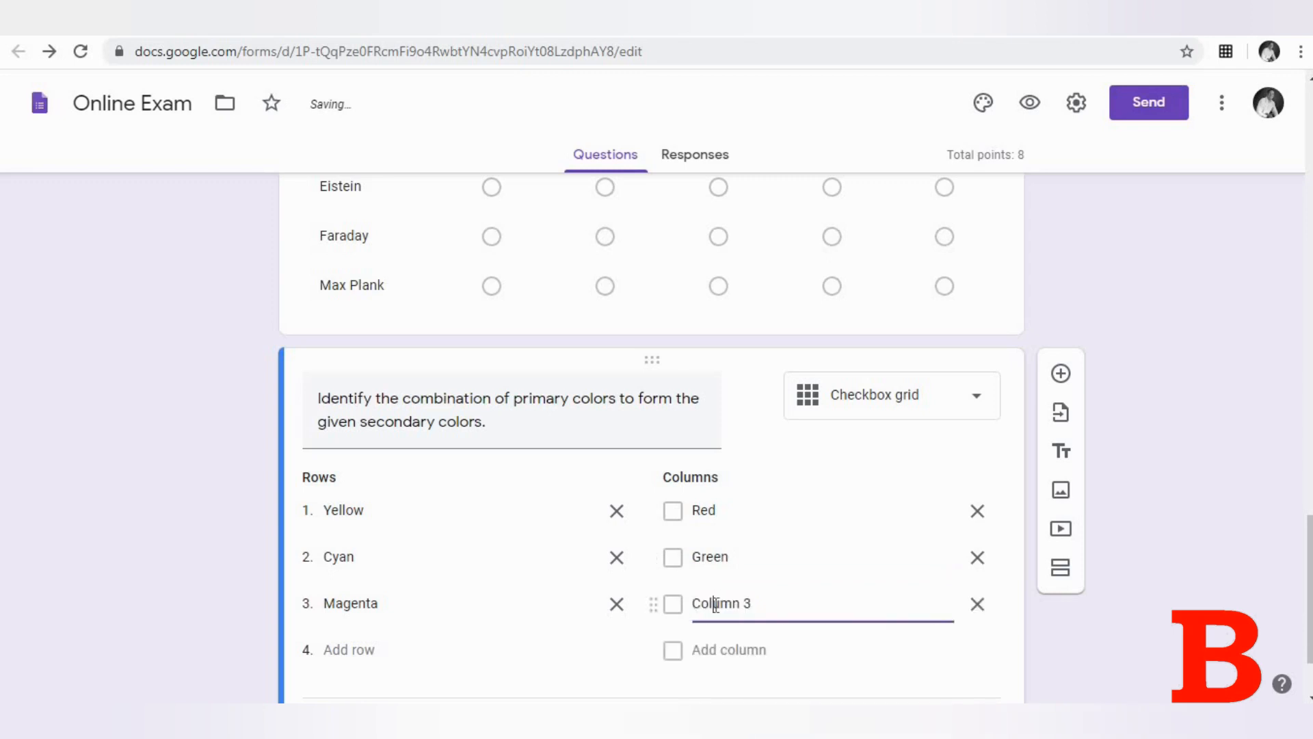
click(714, 604)
text(Blue)
drag(785, 605, 684, 589)
text(Bl)
Step: In the grid's answer key, mark Red and Green for Yellow, Green and Blue for Cyan, and Red and Blue for Magenta
scroll(683, 589, down, 2)
click(400, 617)
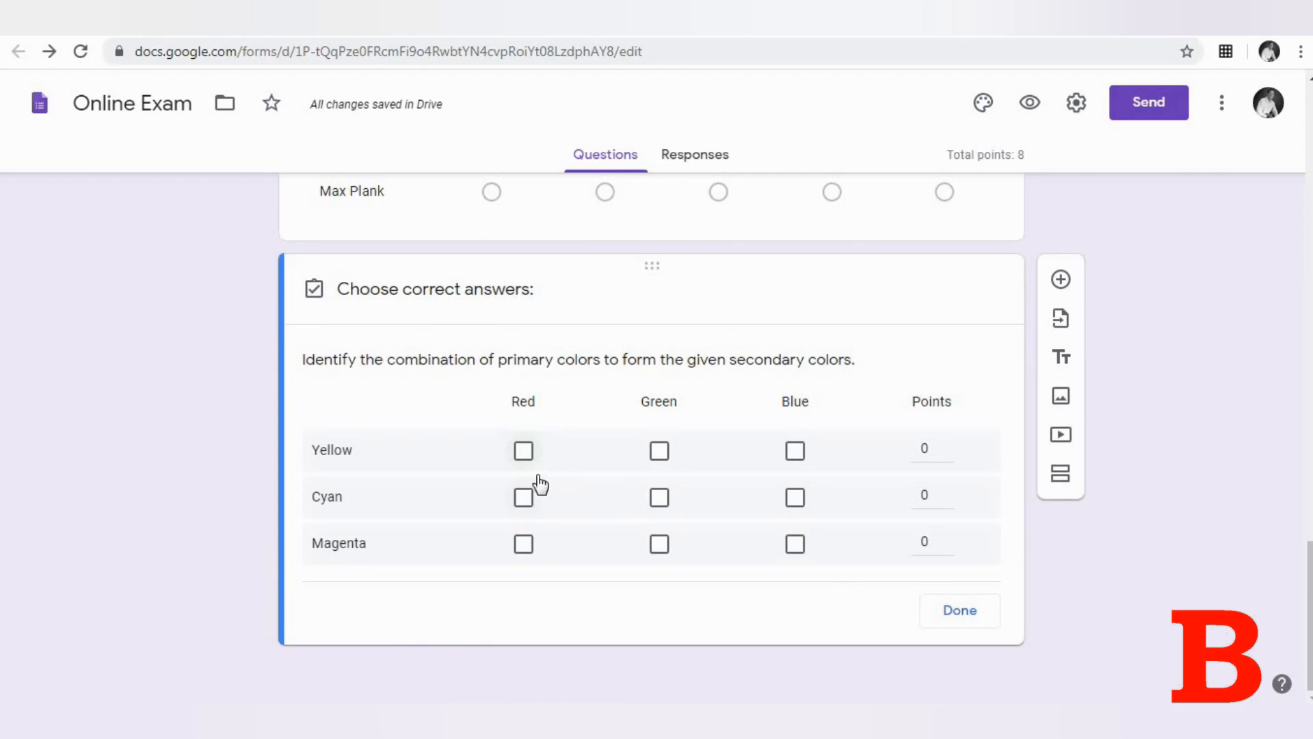
click(528, 456)
click(659, 462)
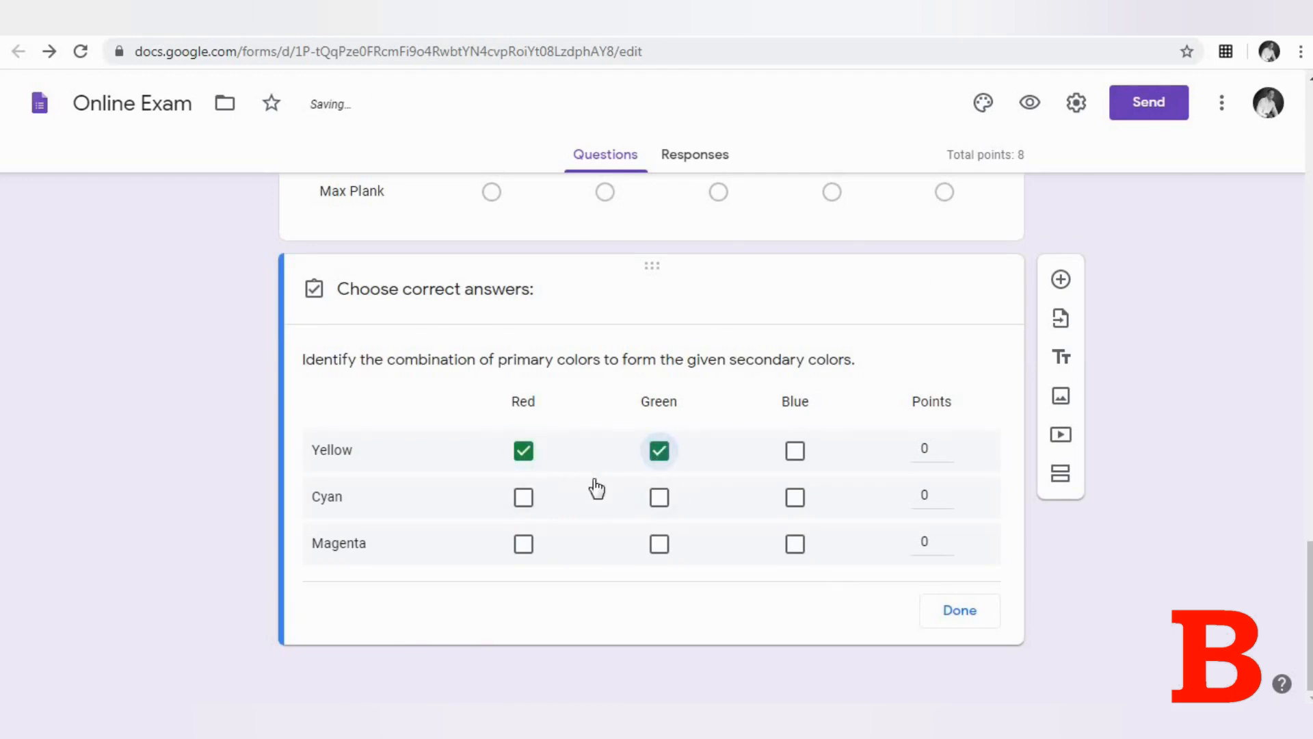
click(660, 497)
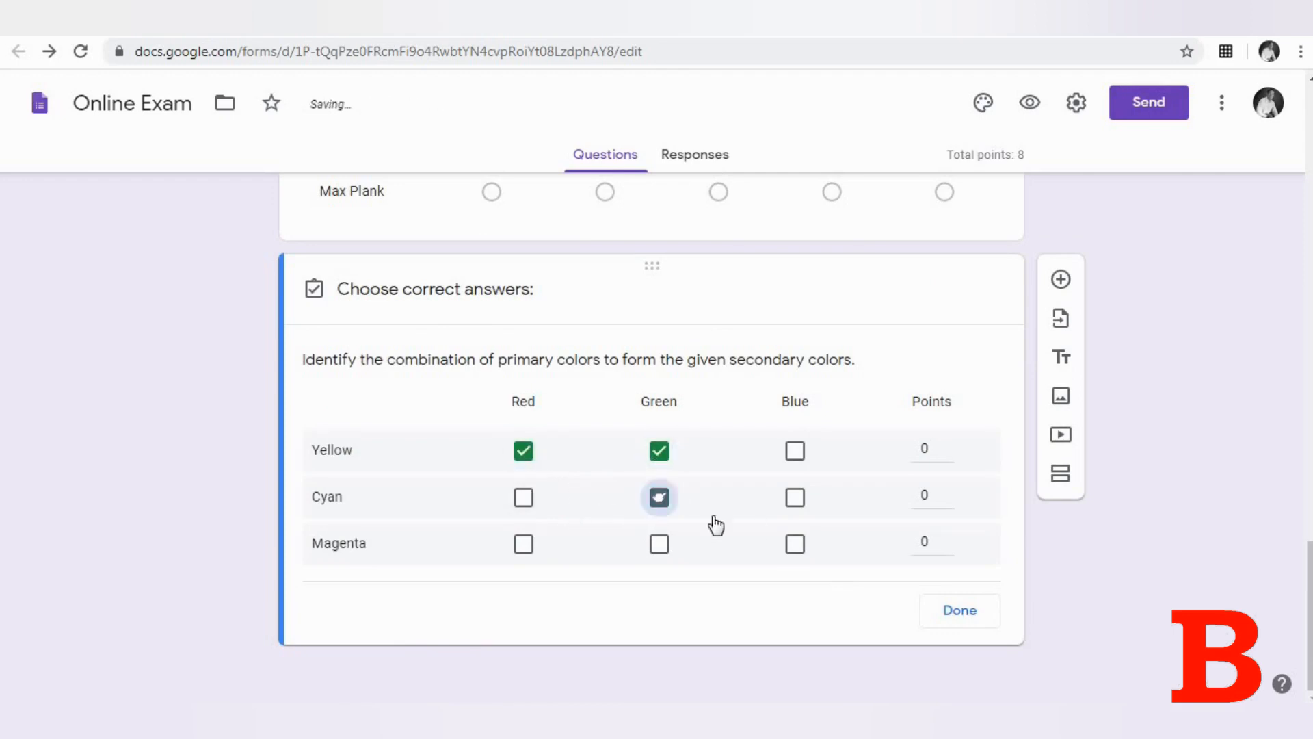
click(793, 499)
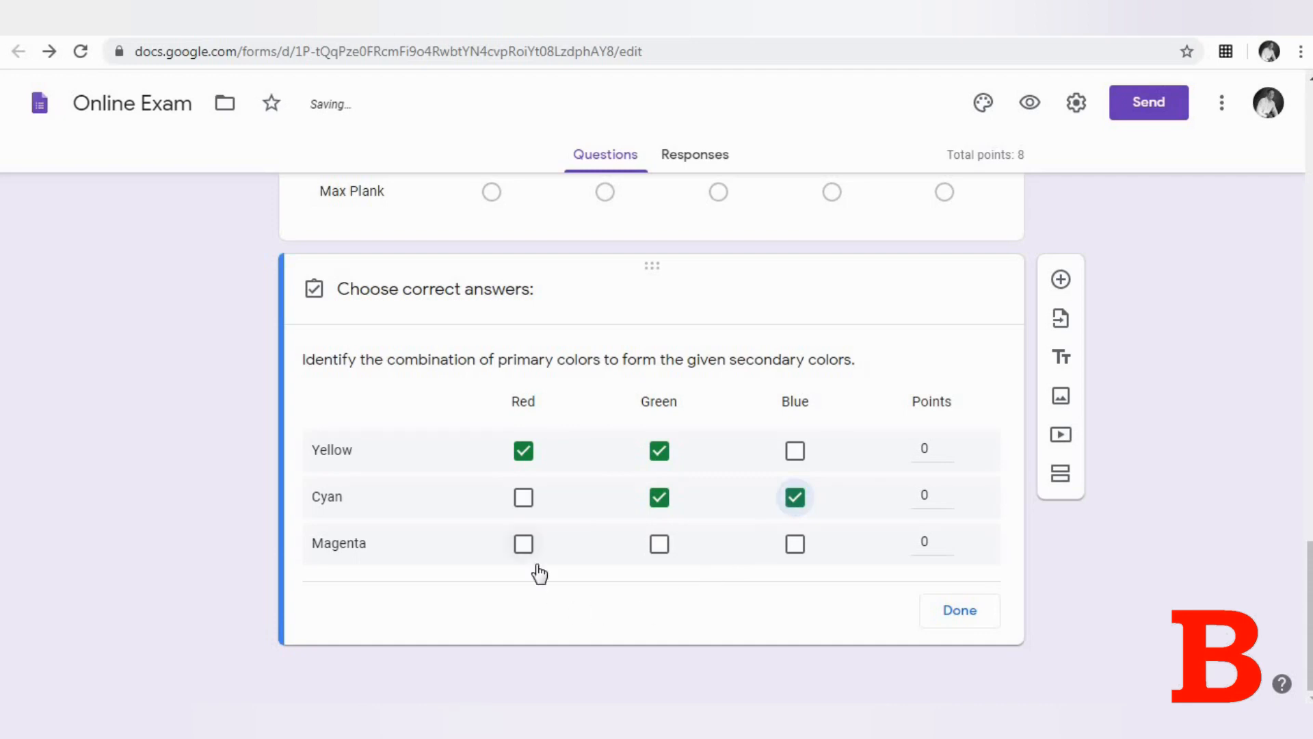
click(661, 551)
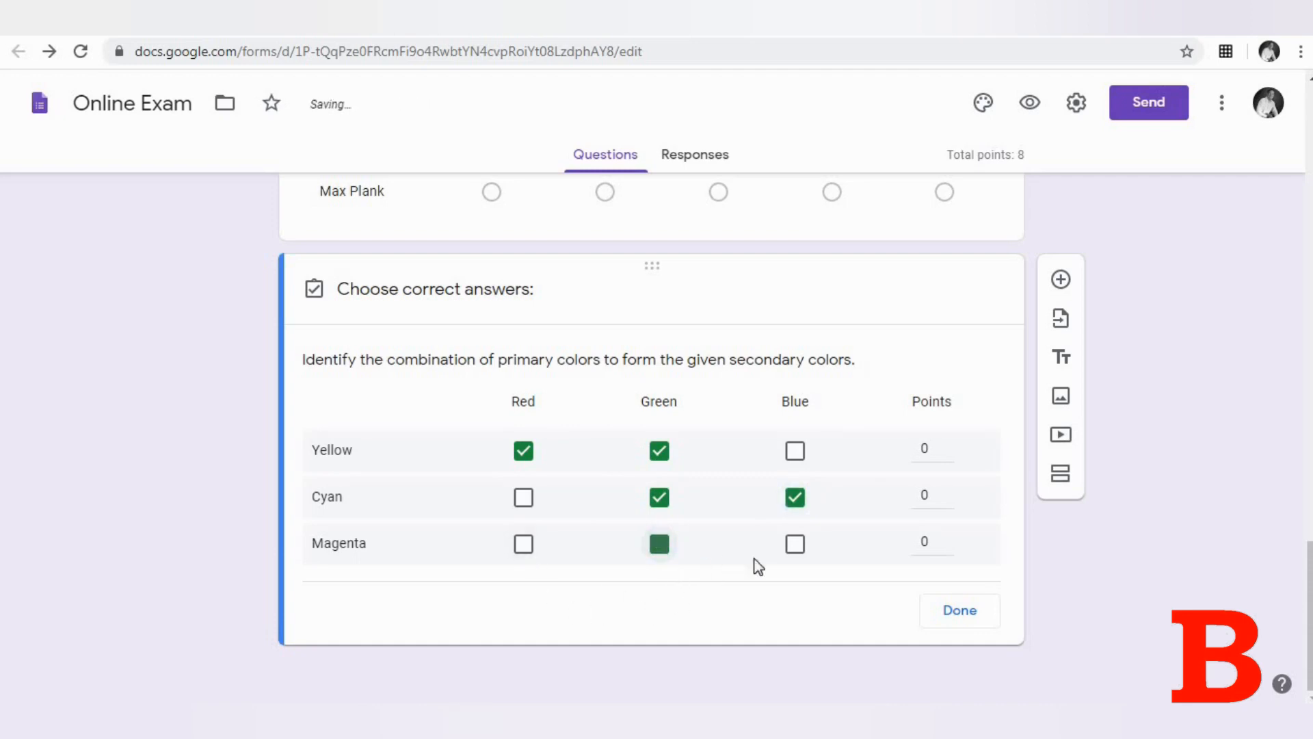
click(796, 547)
click(523, 545)
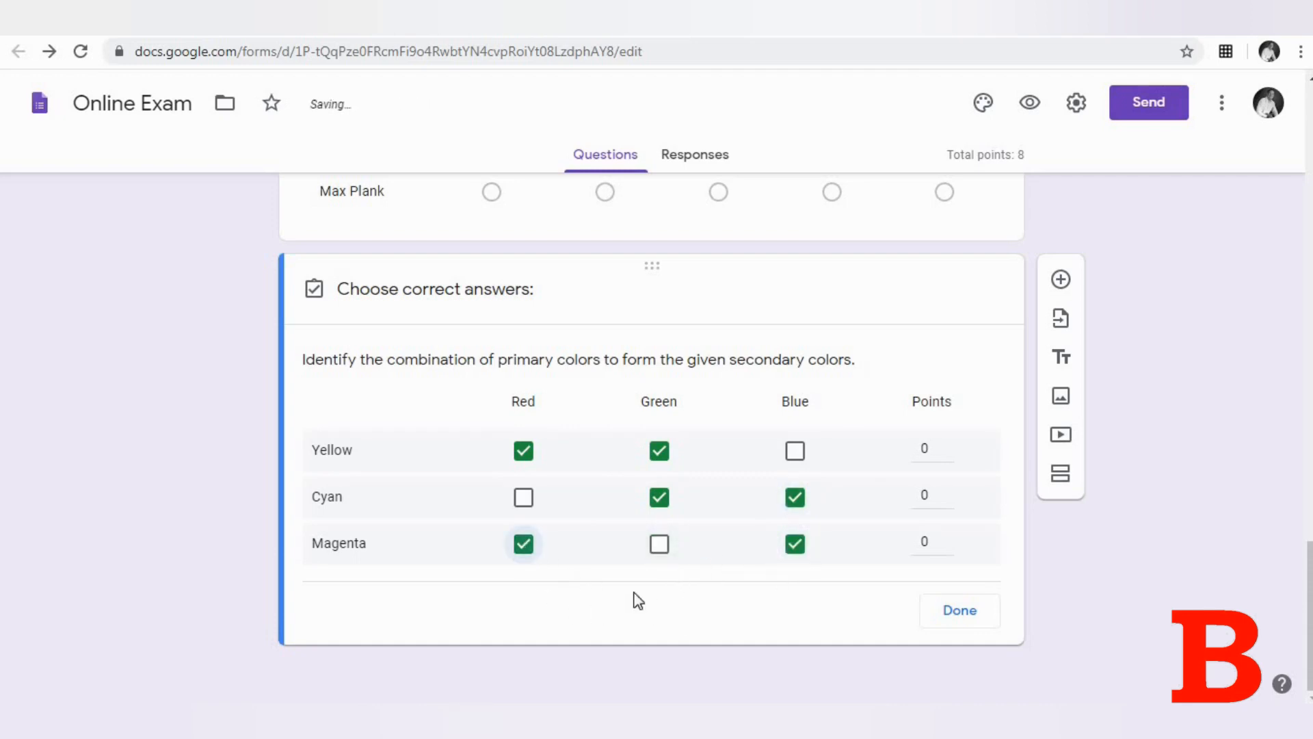
Step: Assign 1 point to each row in the color grid's answer key and require a response in each row
double_click(933, 451)
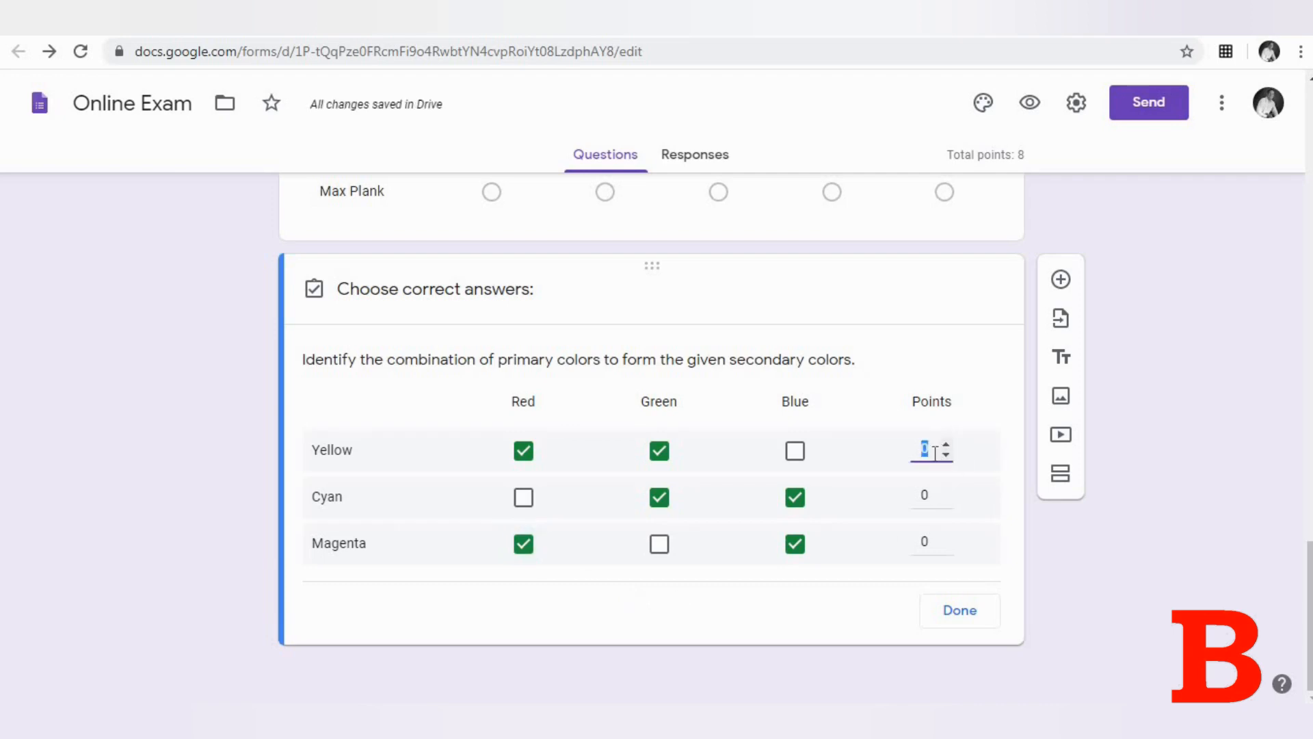
text(1)
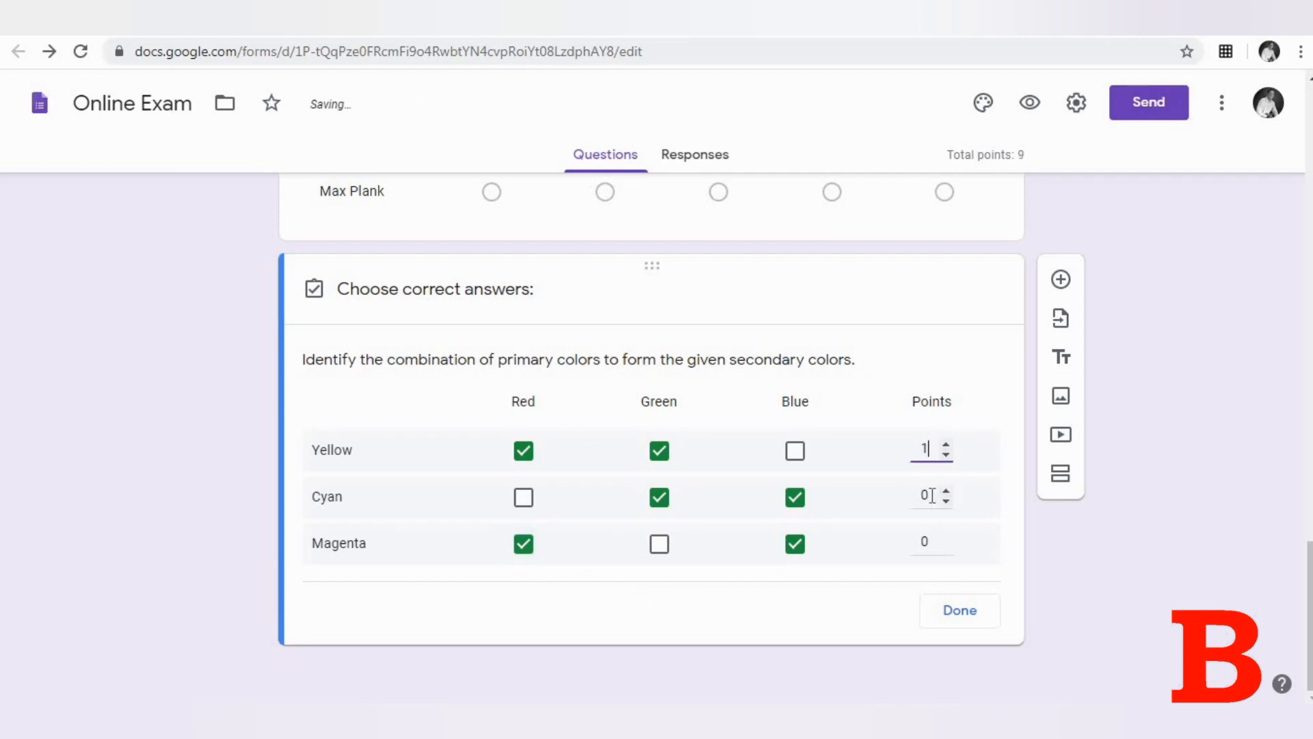
double_click(930, 495)
text(1)
double_click(926, 545)
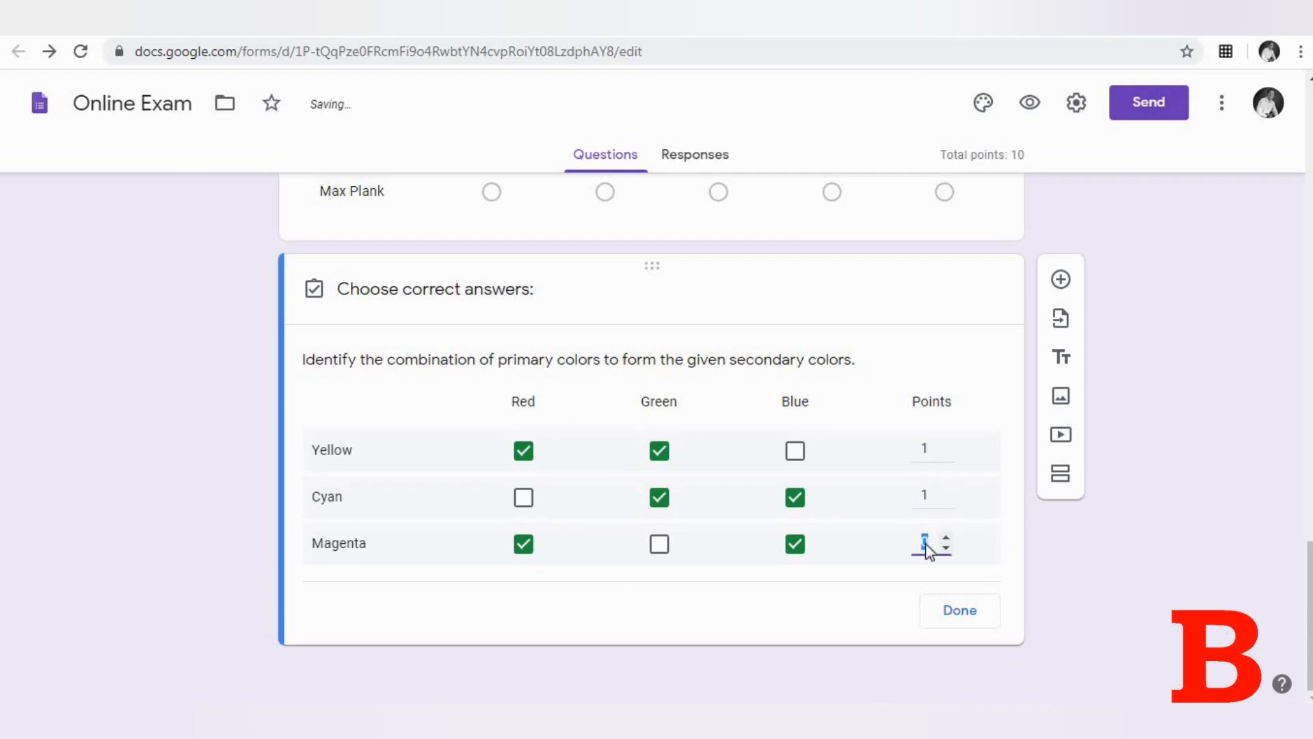
text(1)
click(954, 610)
click(934, 612)
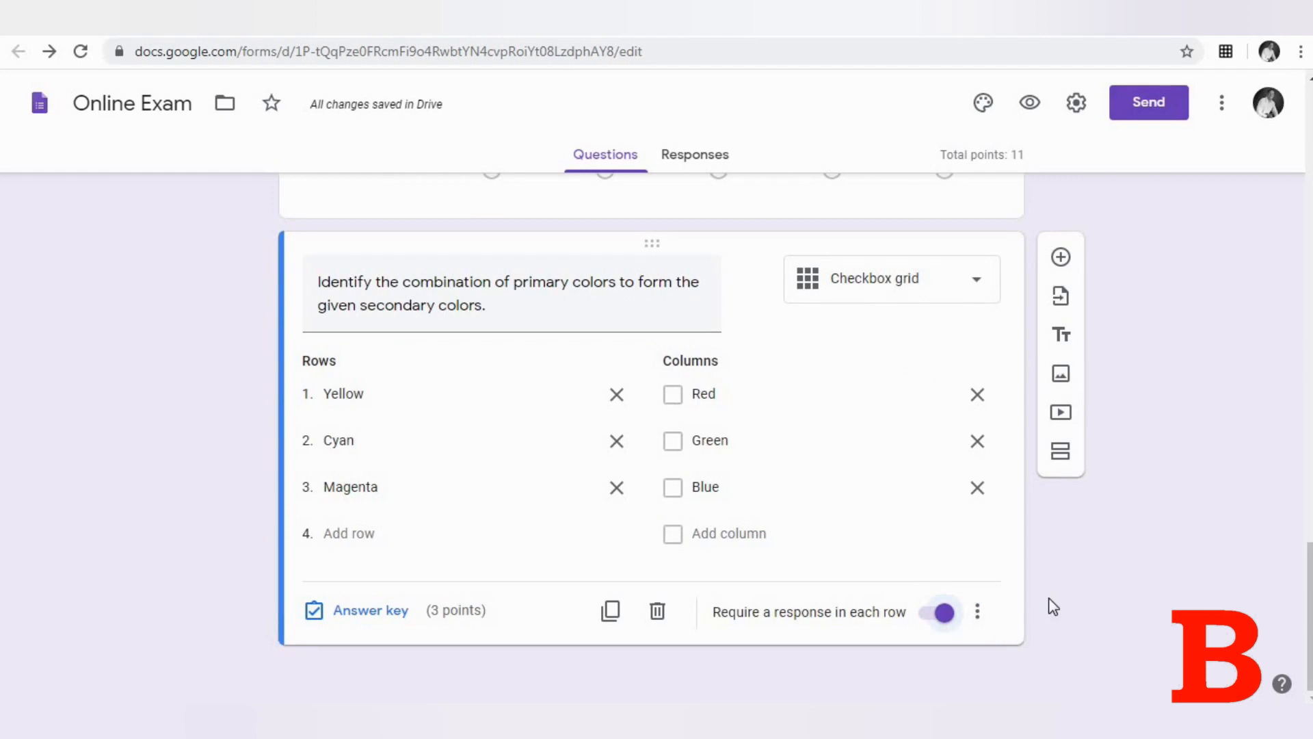
Step: Add a multiple choice question reading "In the given options, which logo corresponds to WWF?" and label its first option A
click(1061, 257)
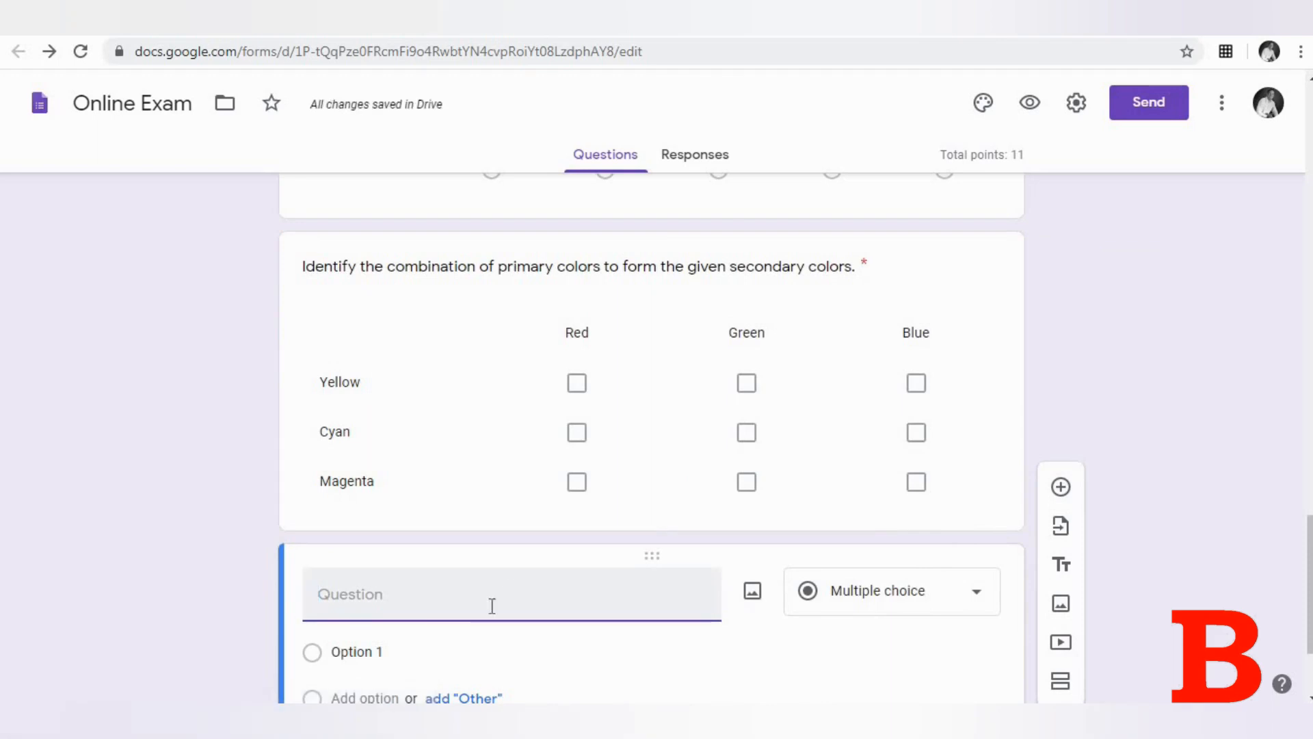
text(In the given options, which logo corresponds to WWF?)
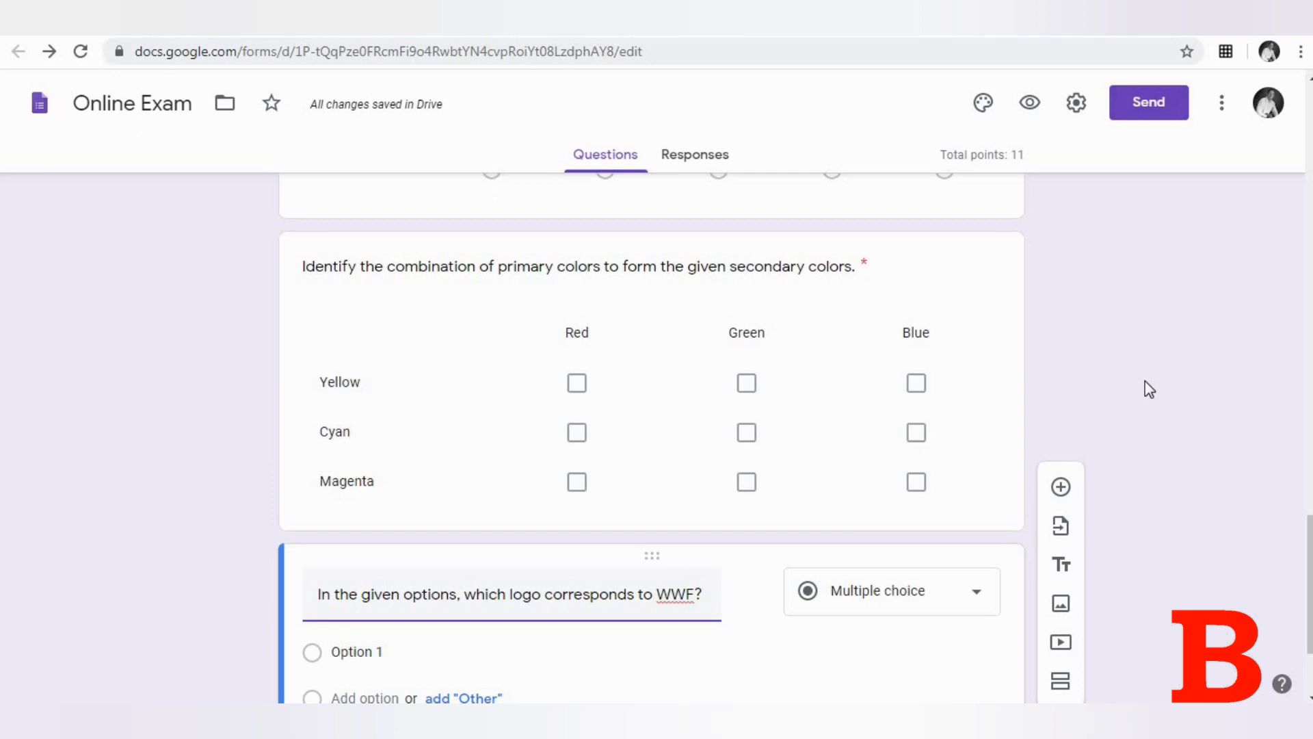
scroll(1146, 387, down, 2)
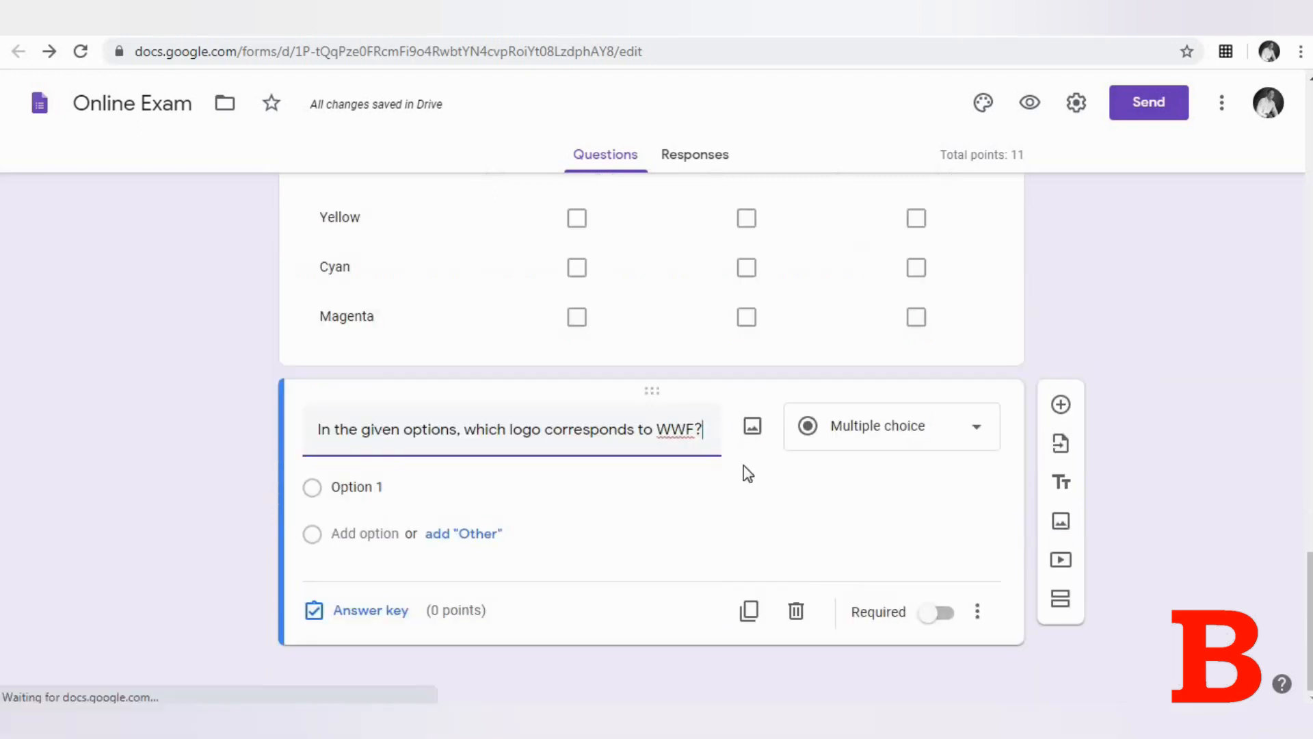
click(361, 493)
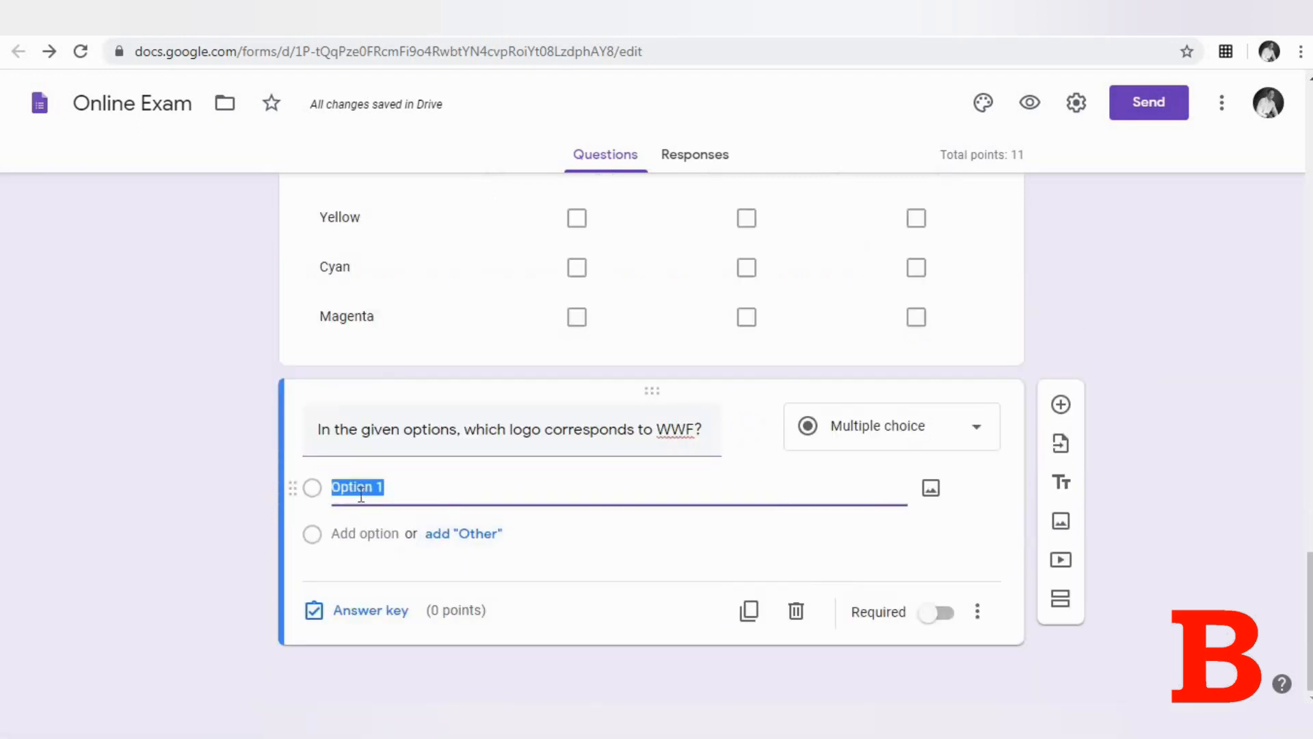
text(A)
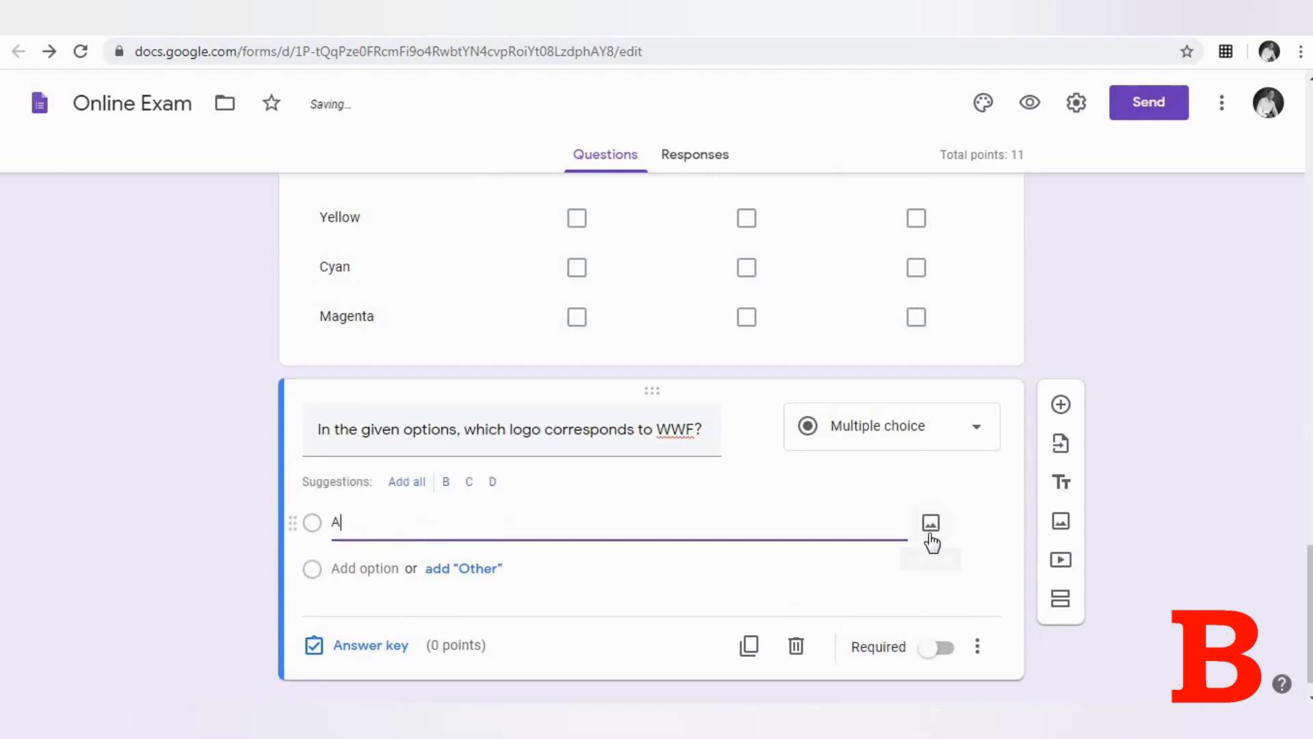
Step: Upload a logo image for option A and add options B, C and D with the United Nations, panda and globe logos
click(931, 526)
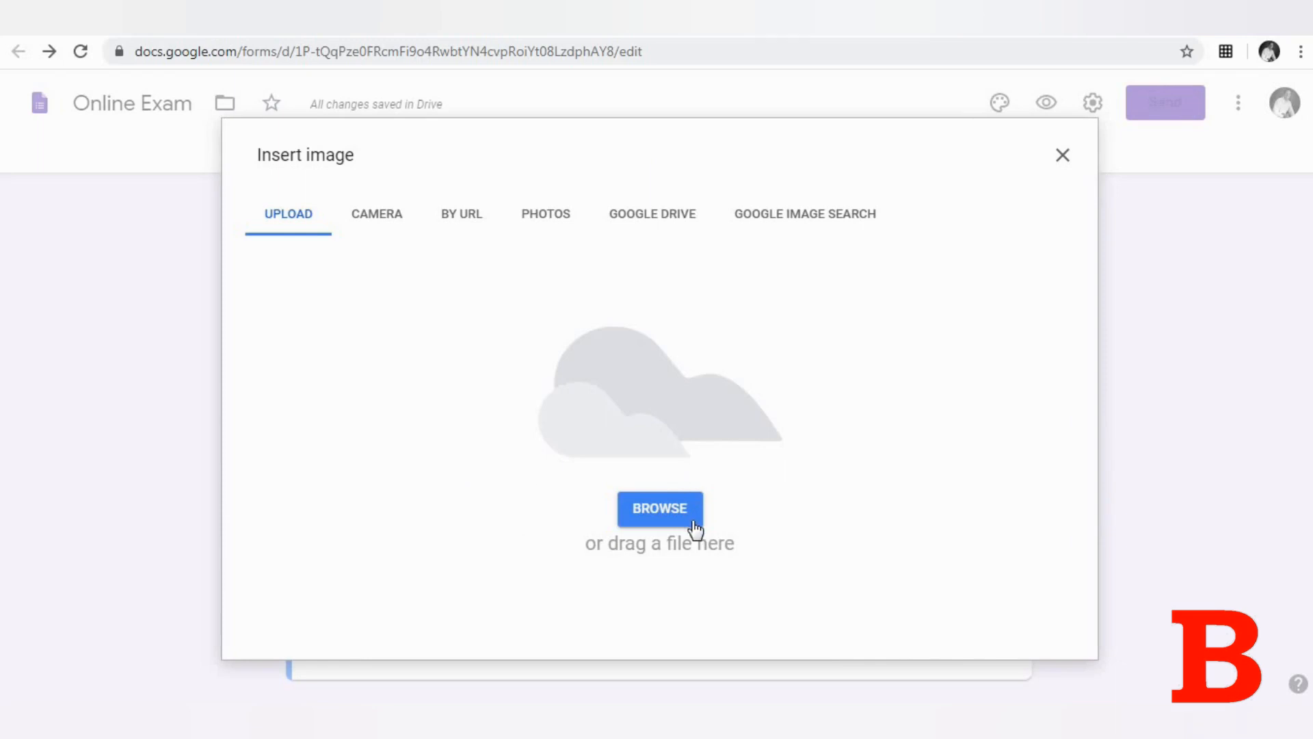
click(694, 524)
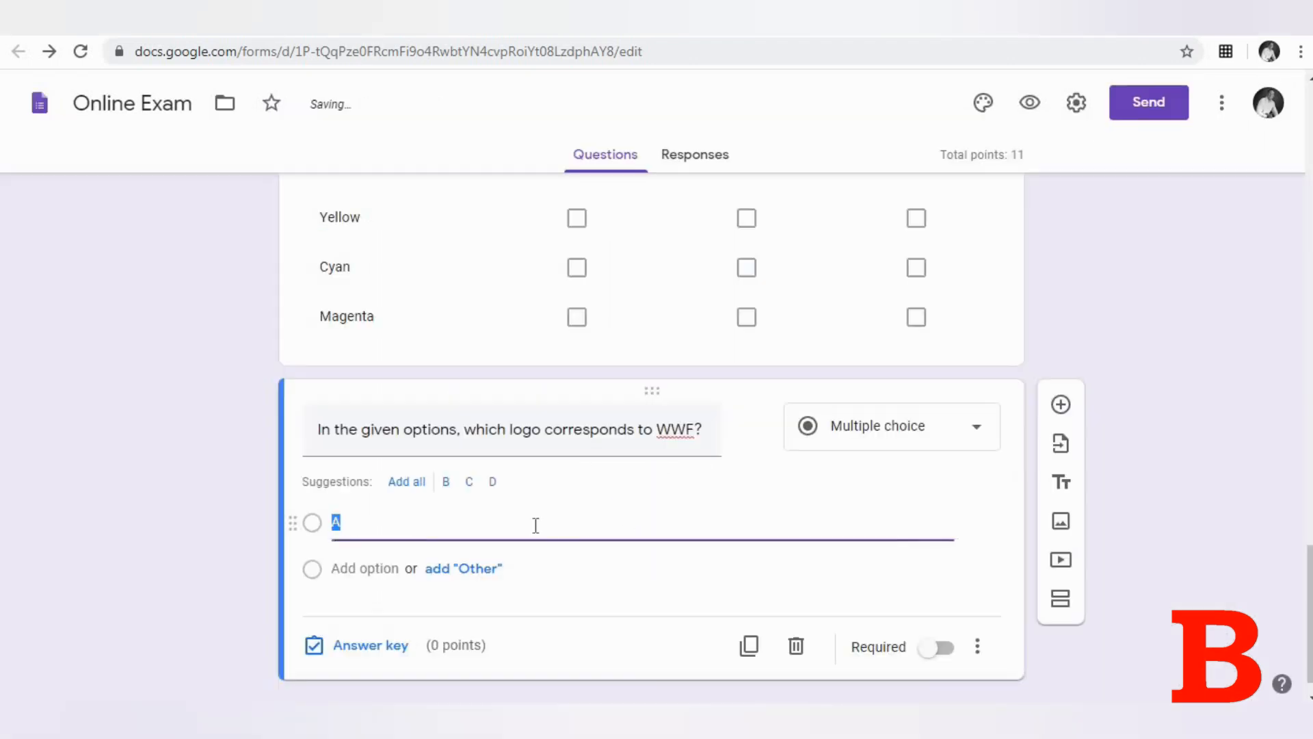
scroll(645, 579, down, 3)
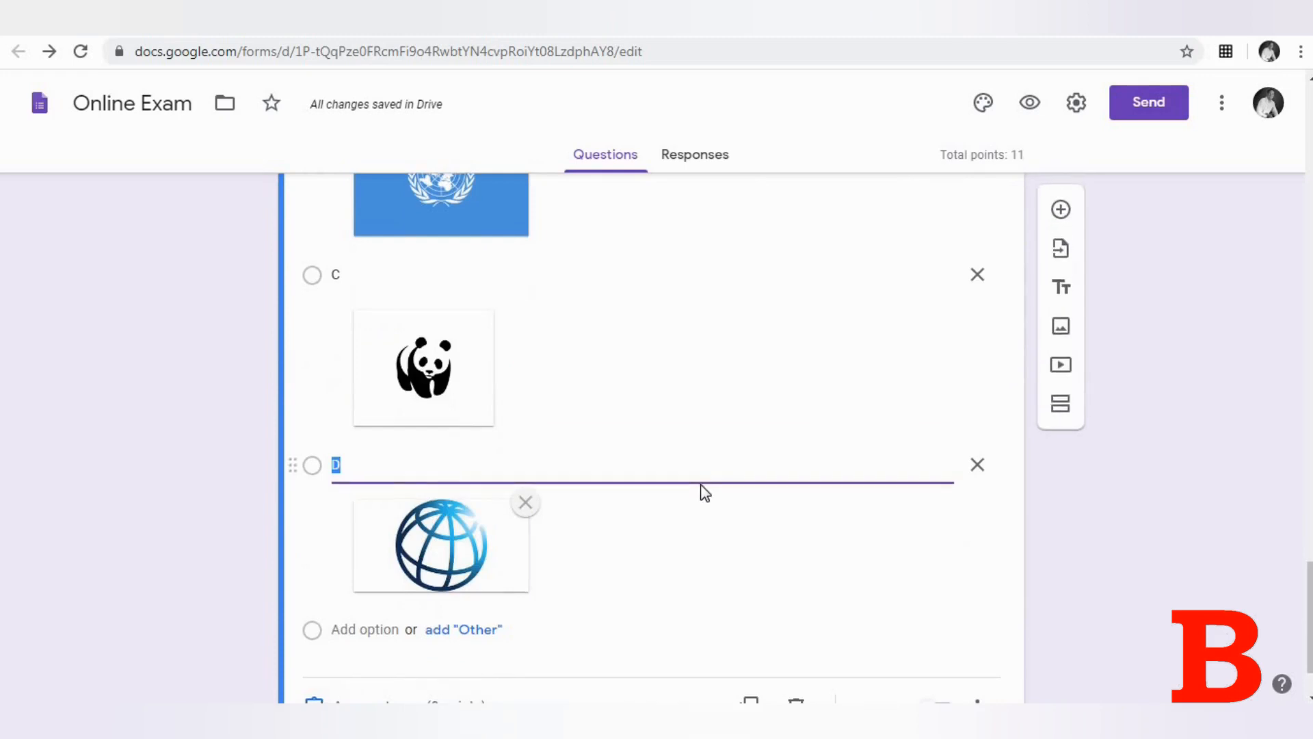
scroll(702, 487, down, 1)
scroll(701, 493, up, 4)
scroll(378, 680, down, 4)
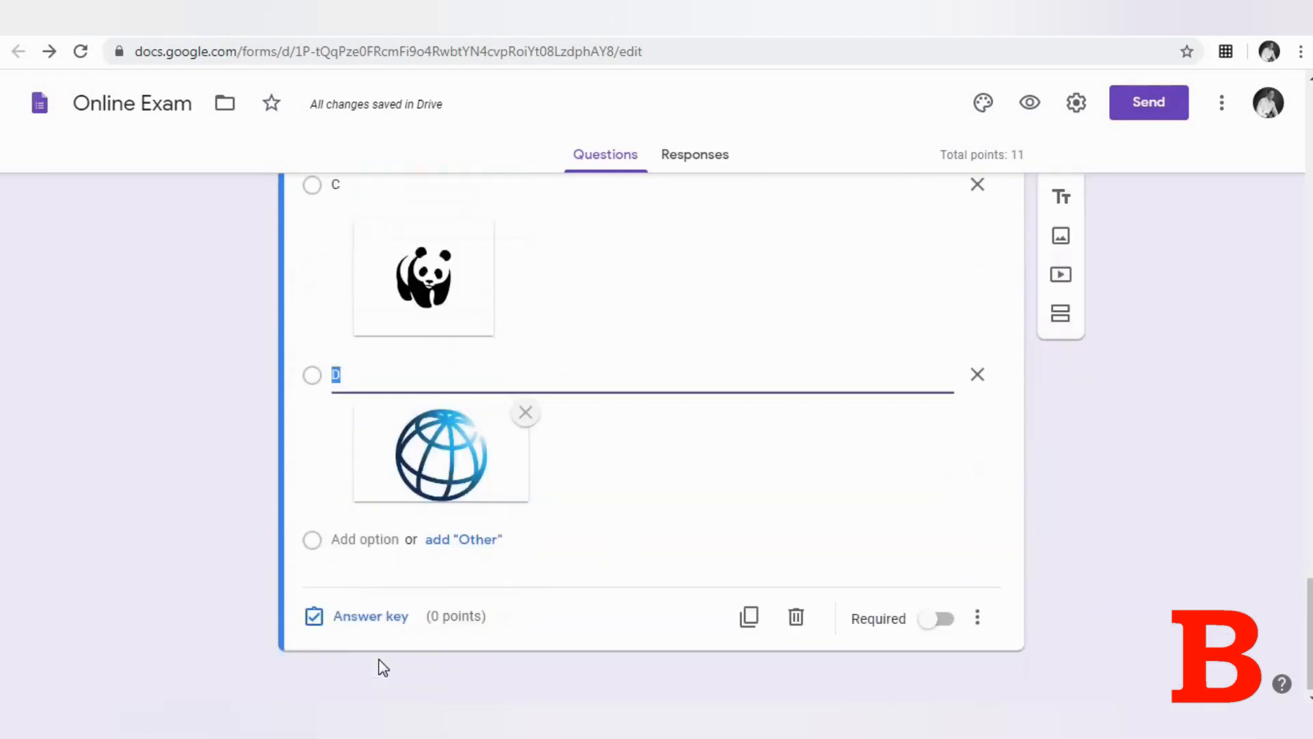
Step: Mark option C, the panda logo, as the correct answer in the WWF question's answer key
click(390, 615)
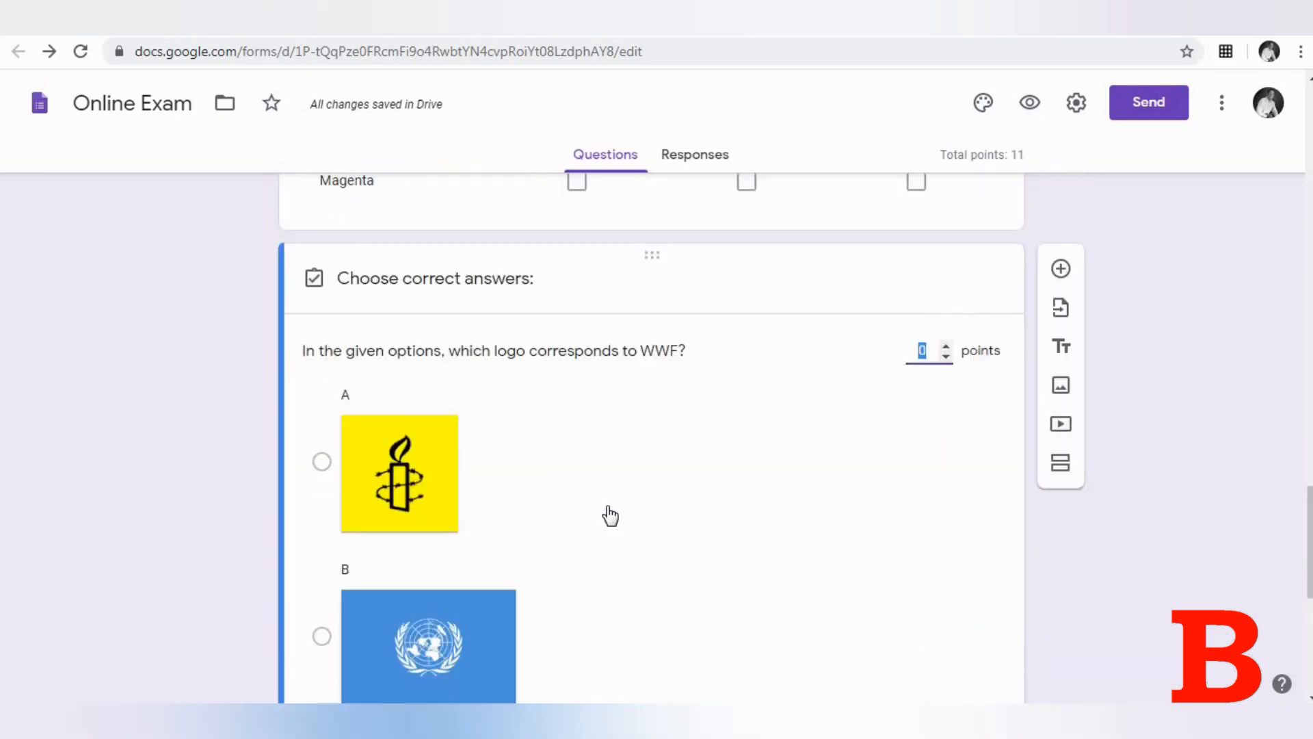
scroll(609, 516, down, 8)
click(322, 292)
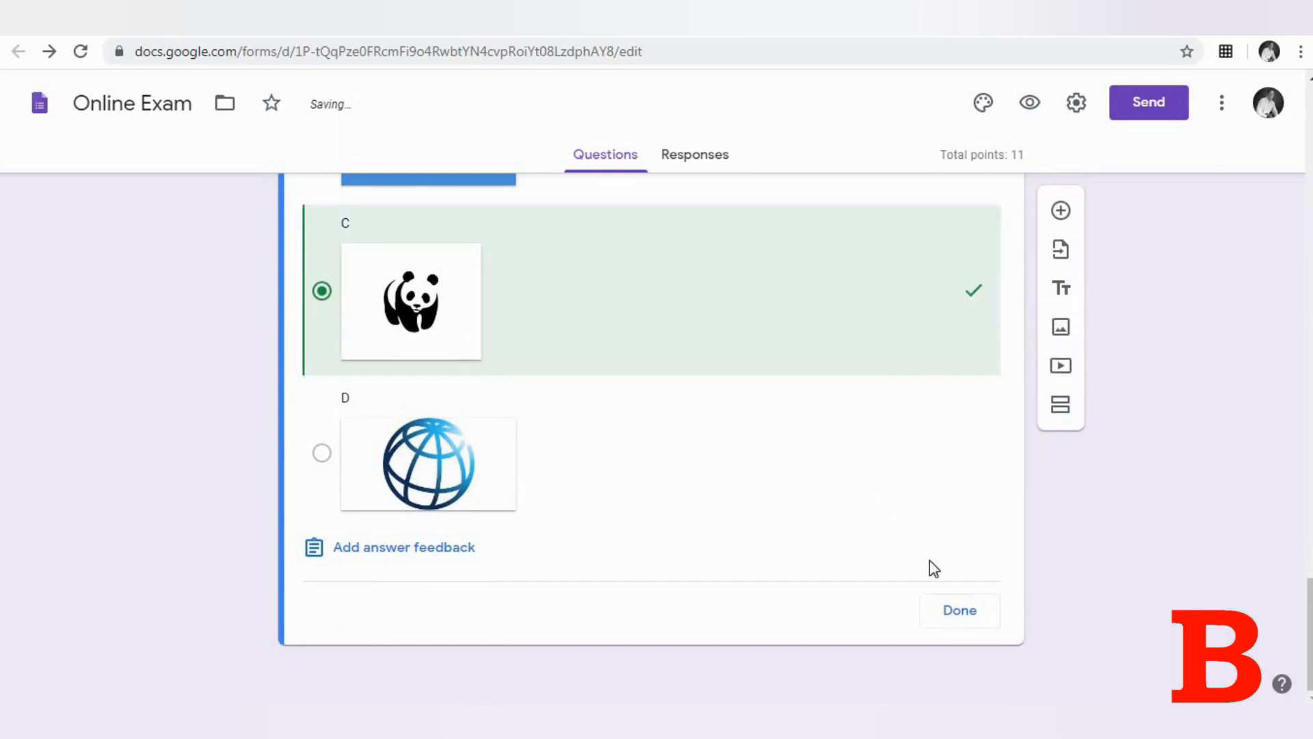
Step: Make the WWF logo question worth 2 points and set it as required
scroll(945, 479, up, 6)
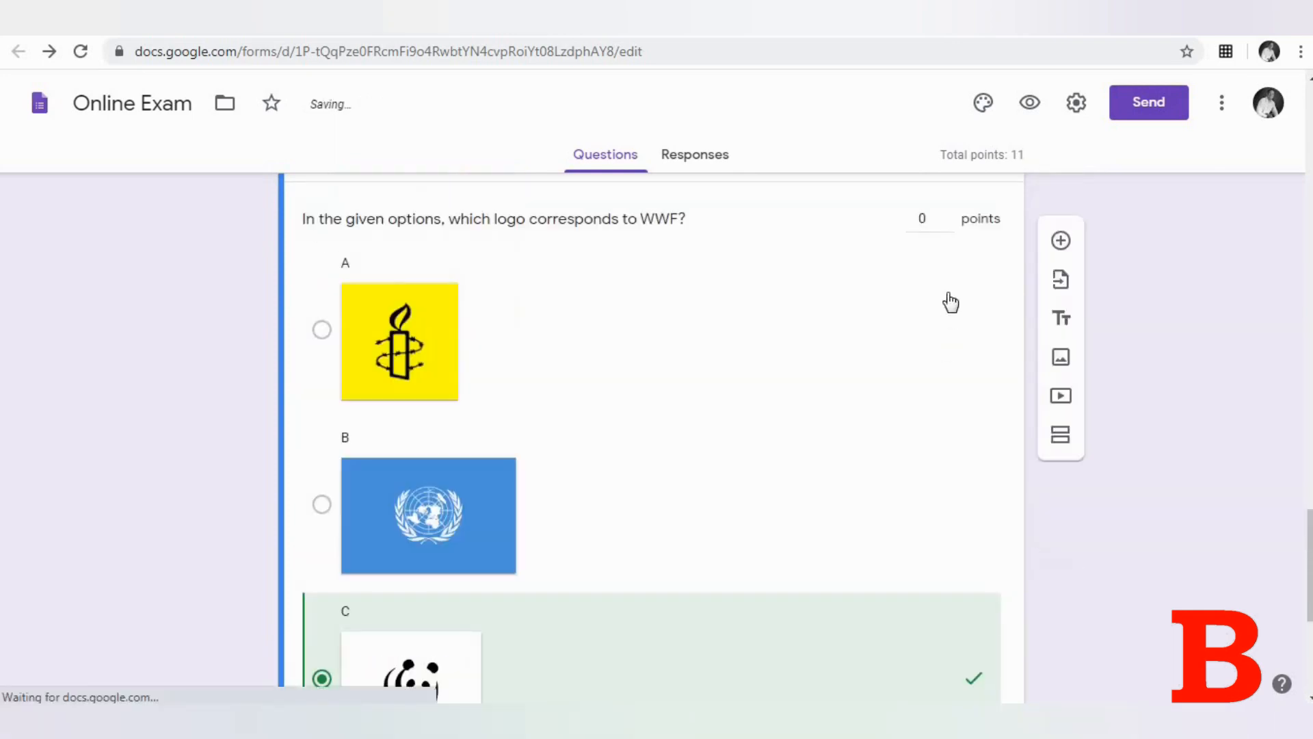
double_click(923, 219)
text(2)
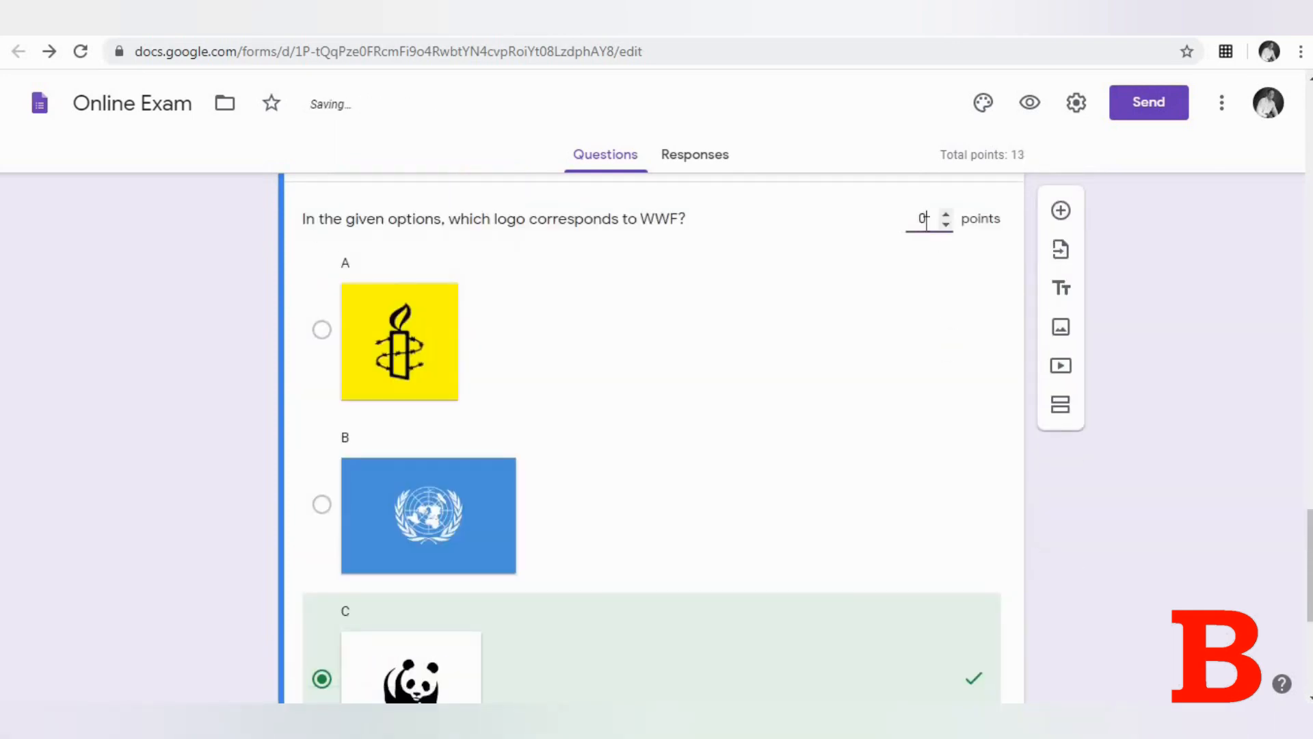
scroll(773, 349, down, 6)
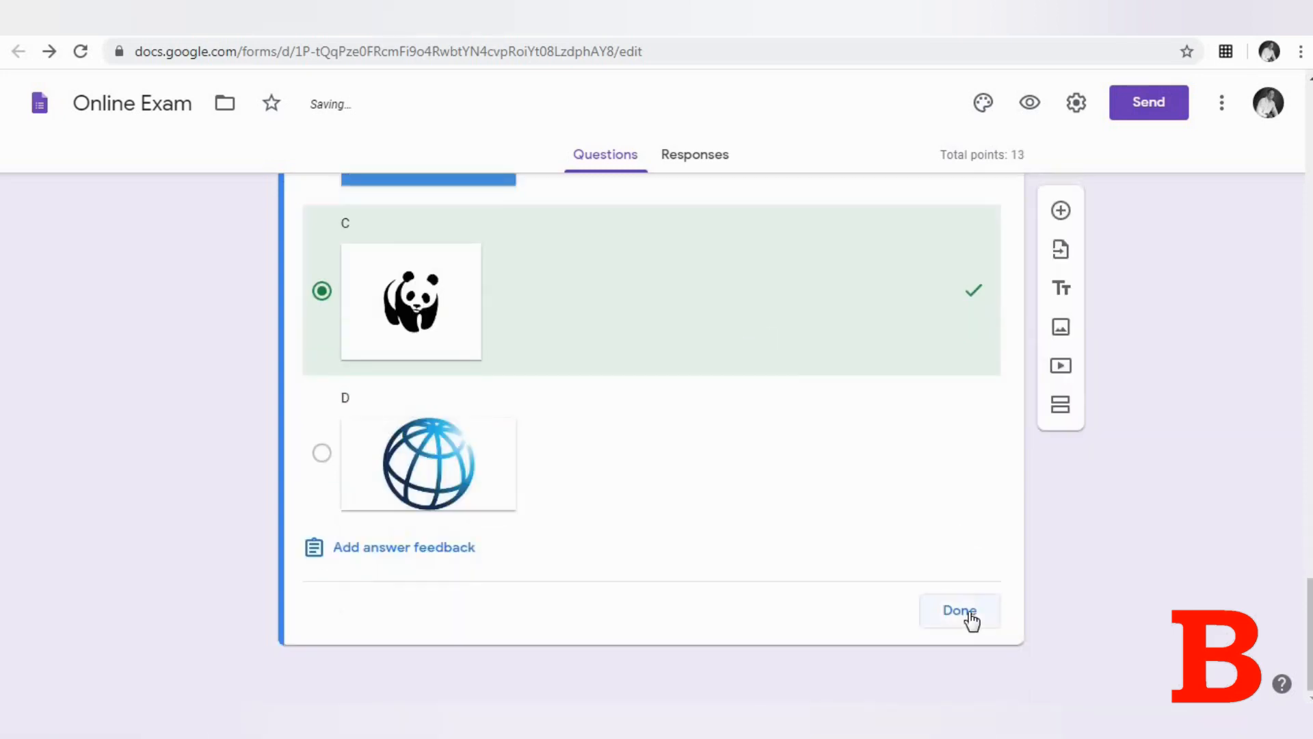
click(958, 608)
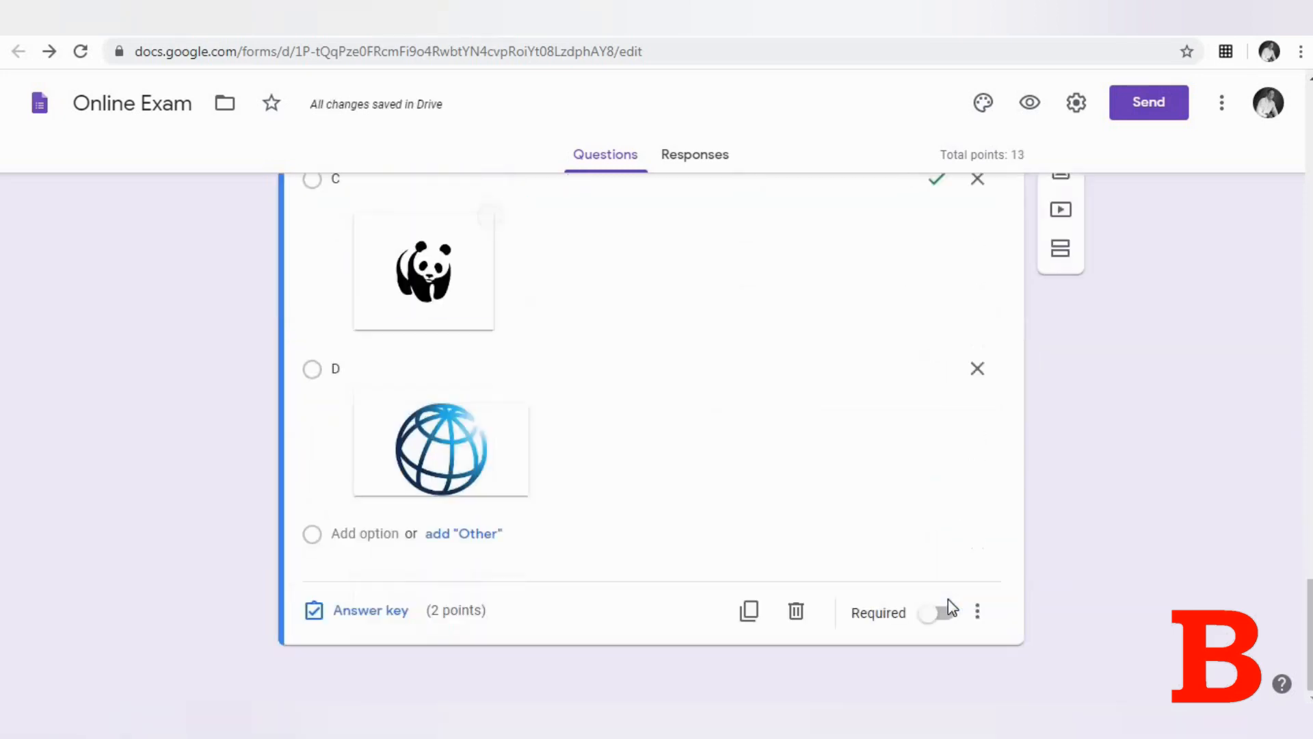
click(938, 614)
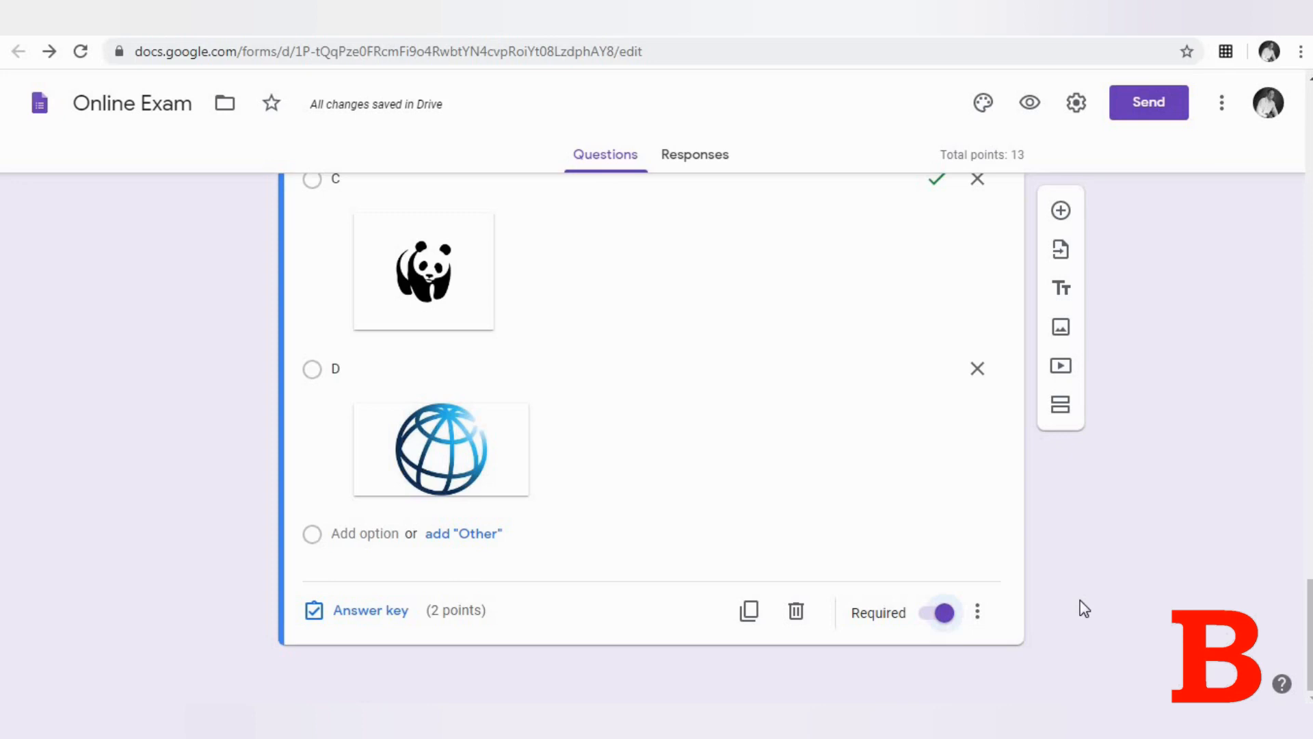
Step: Pick an orange theme color for the form and insert the illustrated laboratory glassware header image from the Work and School themes
scroll(1080, 601, up, 10)
click(980, 113)
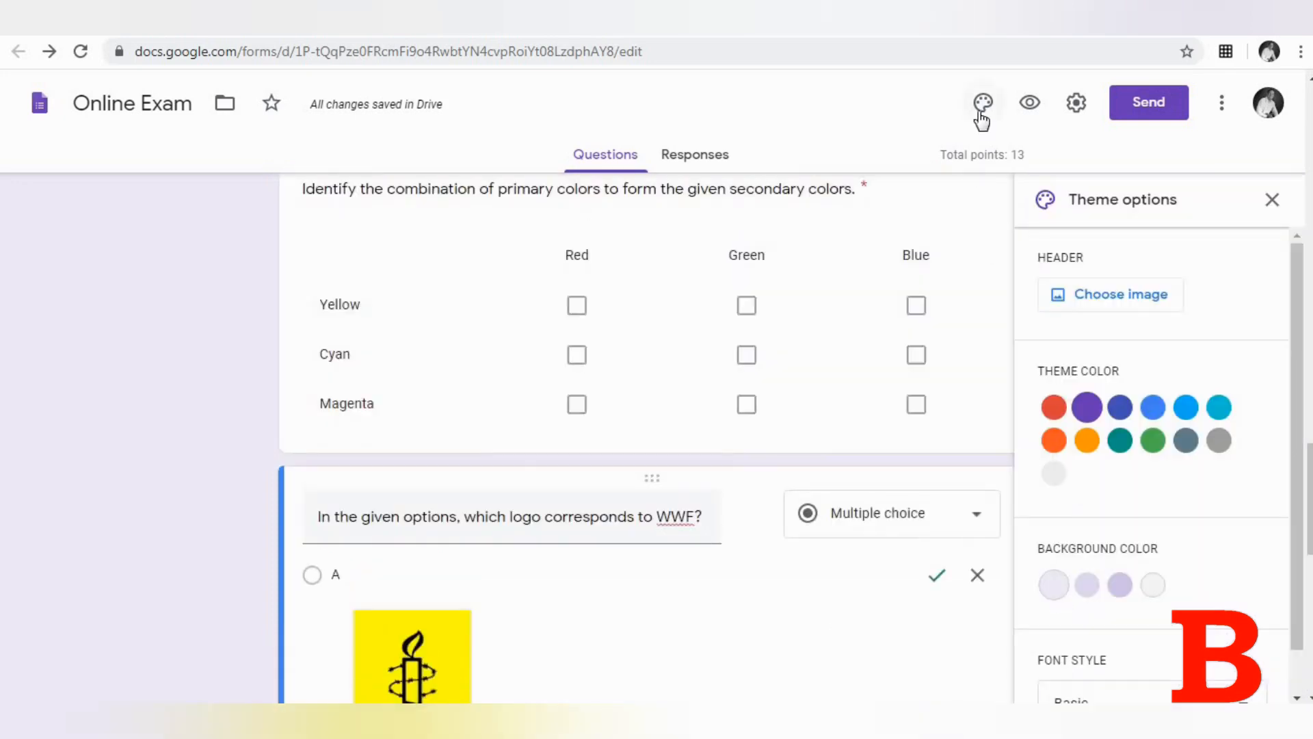
click(1056, 443)
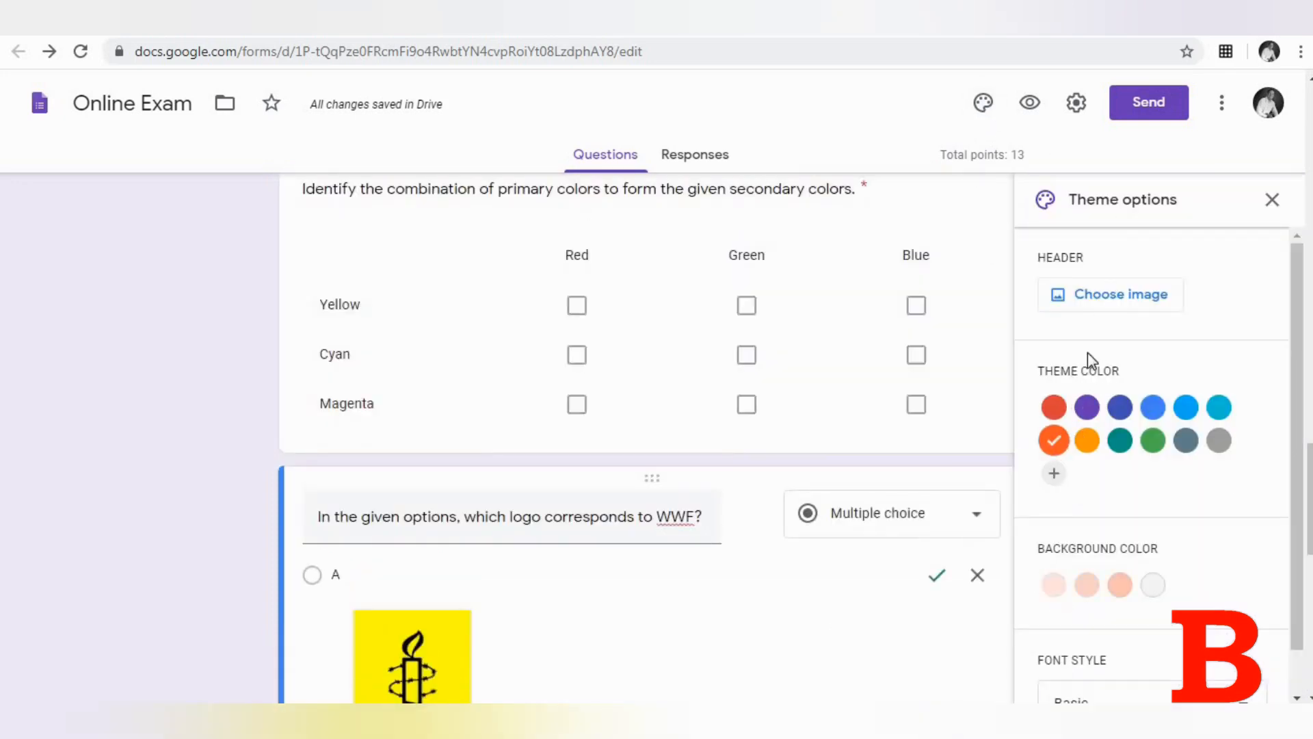
click(1122, 302)
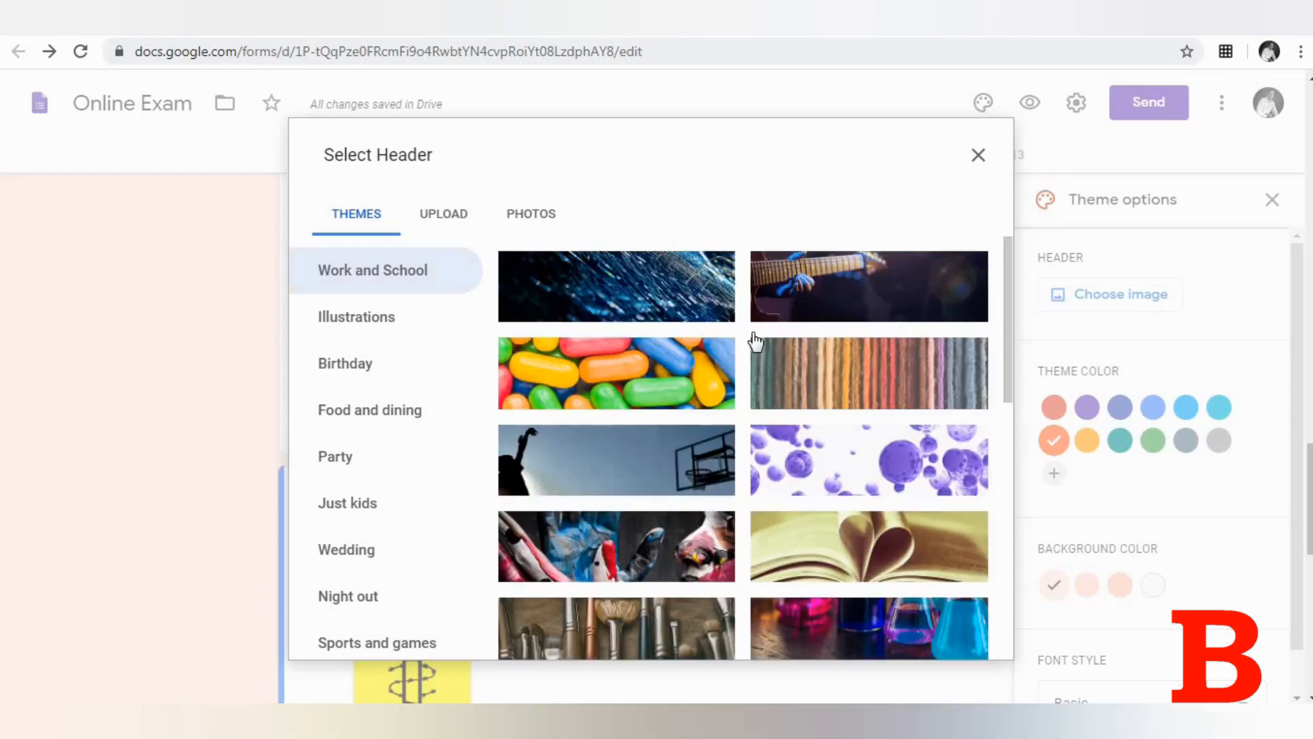
scroll(755, 339, down, 15)
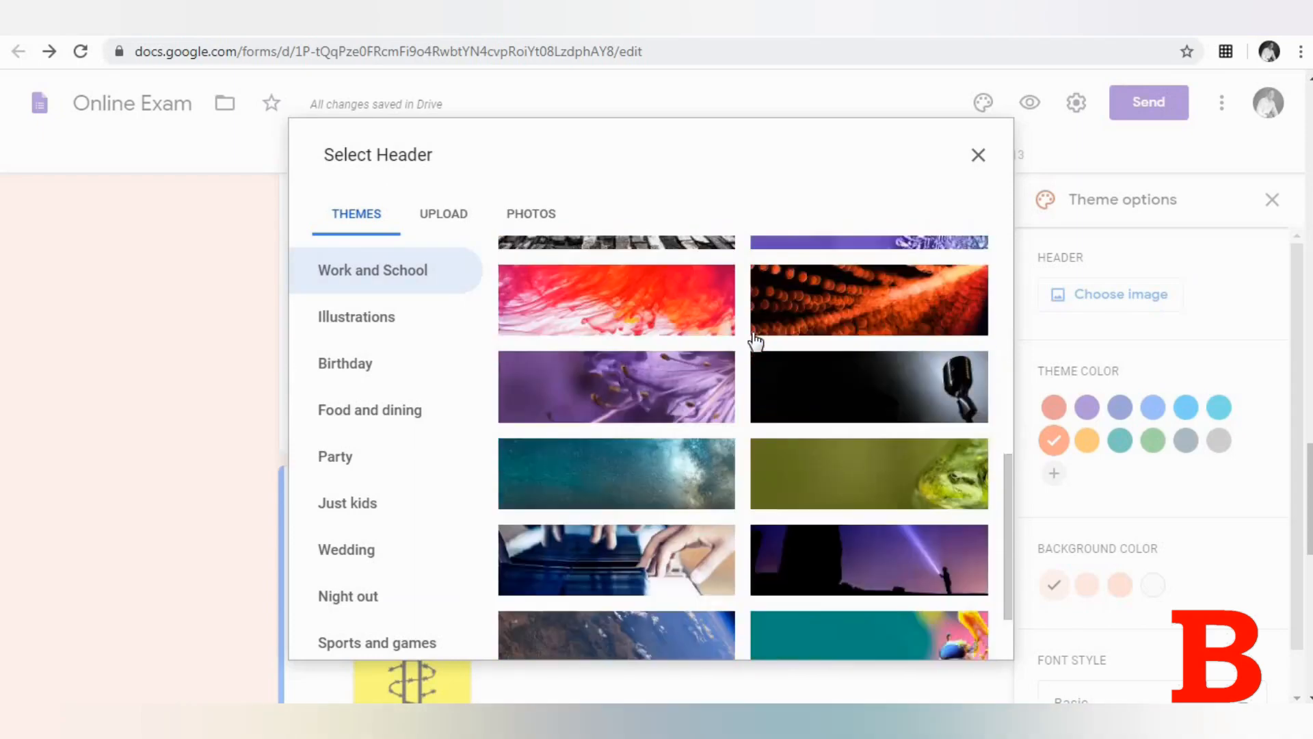
scroll(754, 340, down, 8)
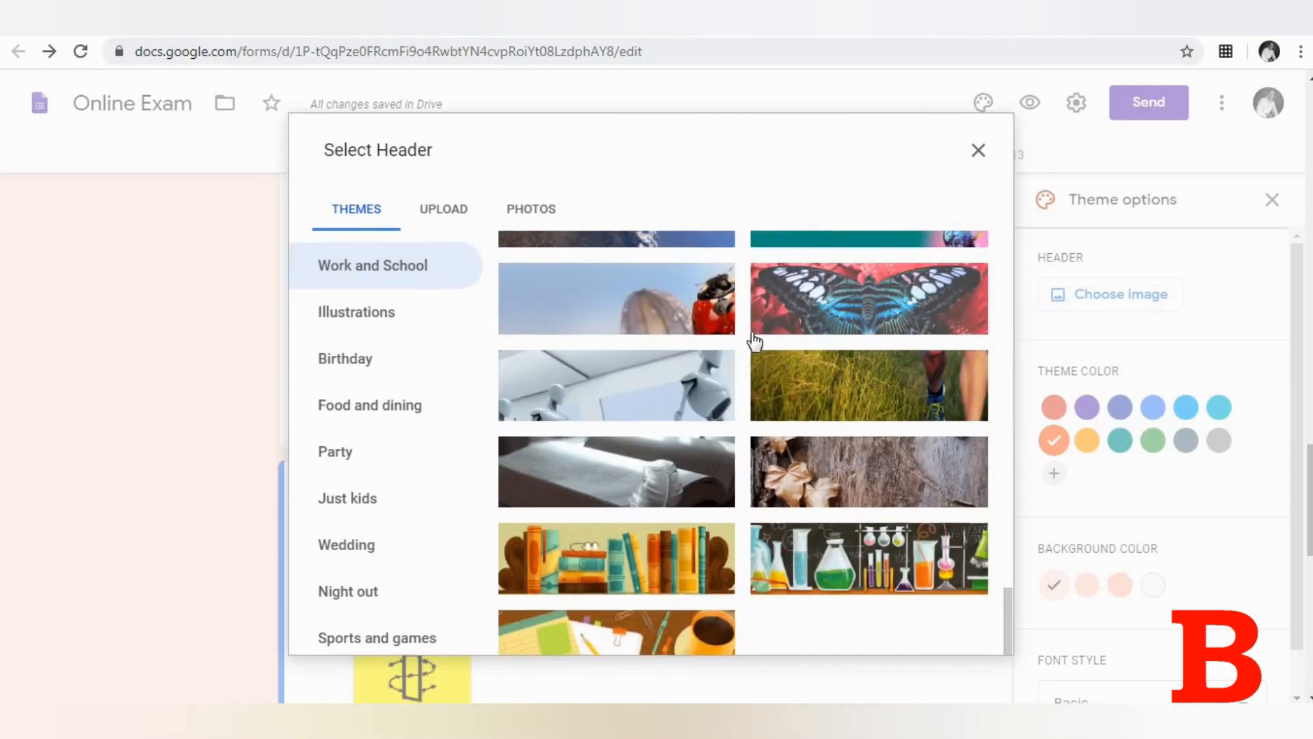
click(821, 301)
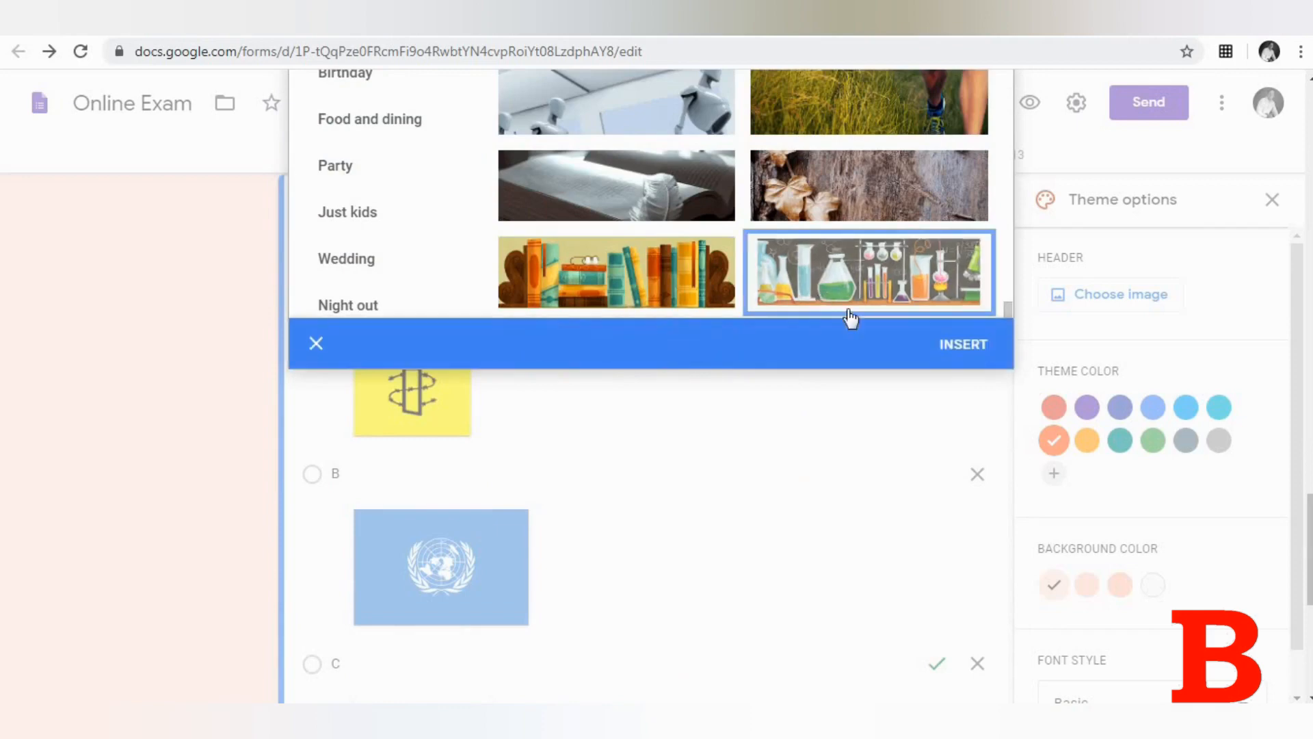
click(950, 350)
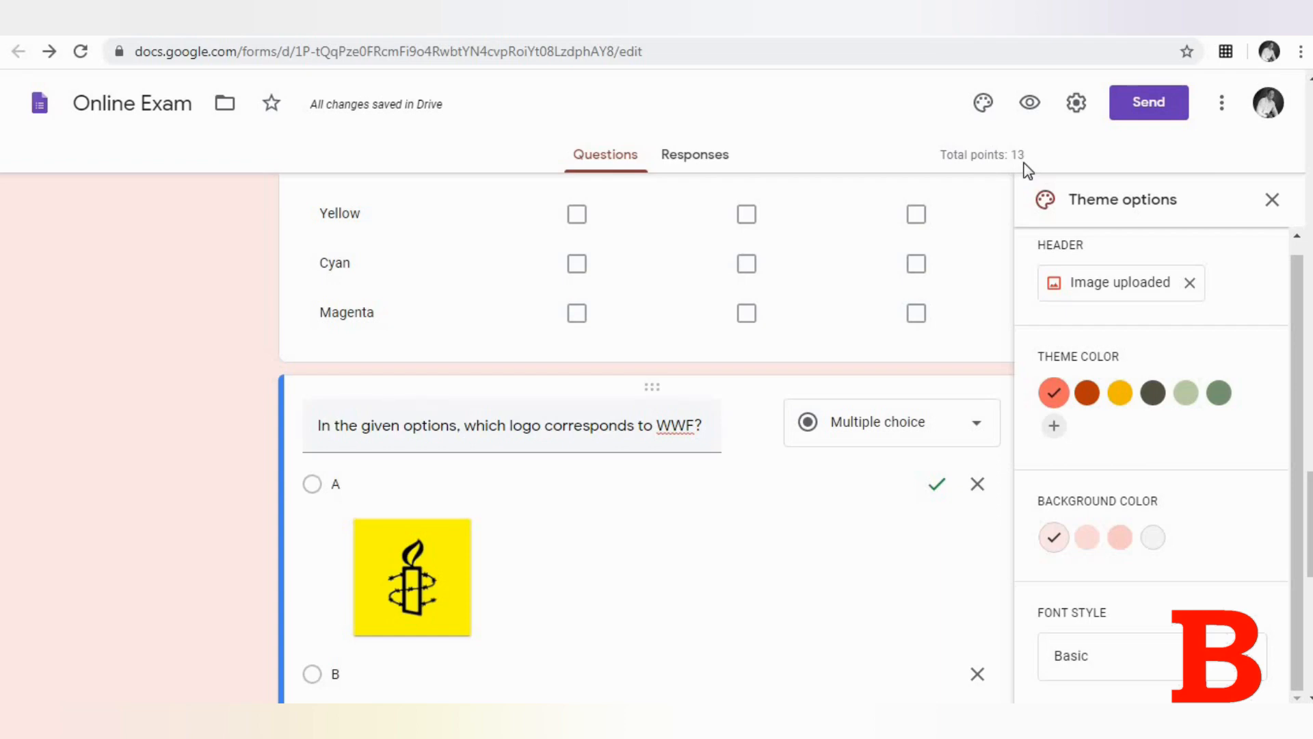
Step: Preview the whole GK Exam form as respondents see it, from header to final question, and return to the form editor
click(1029, 104)
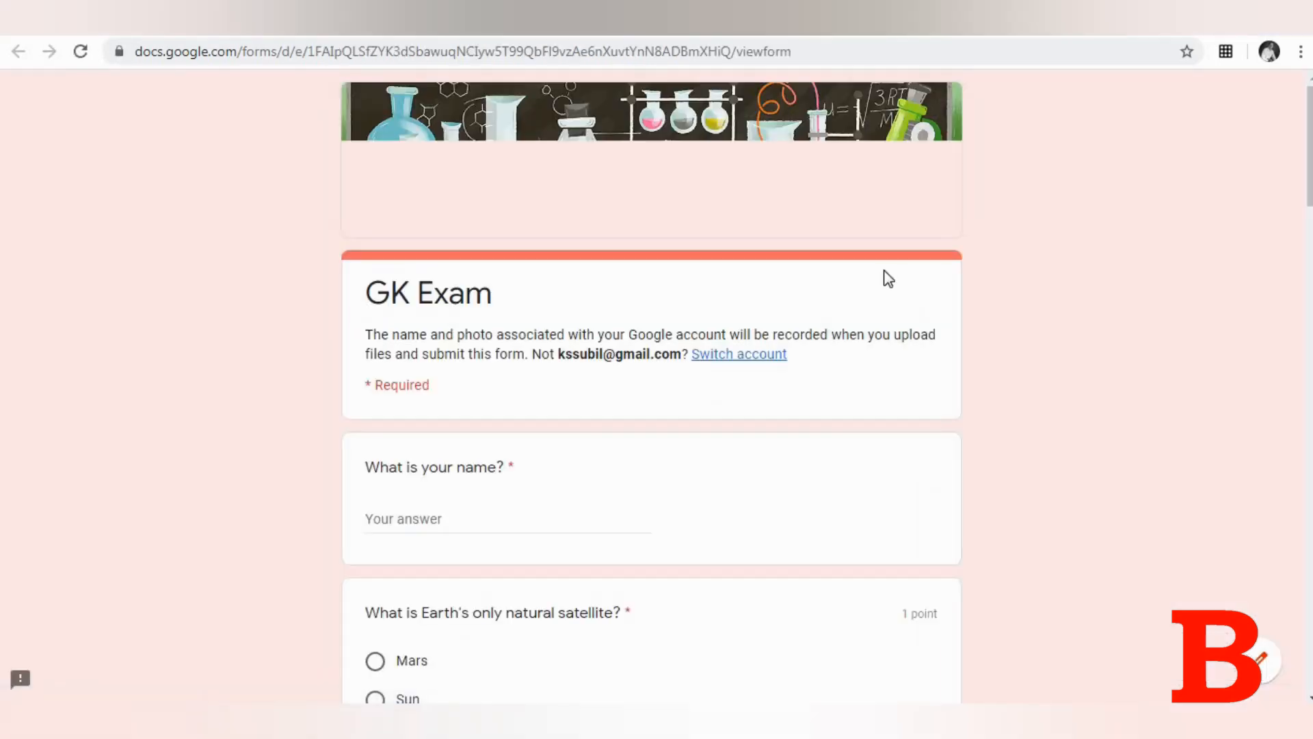
scroll(433, 410, down, 5)
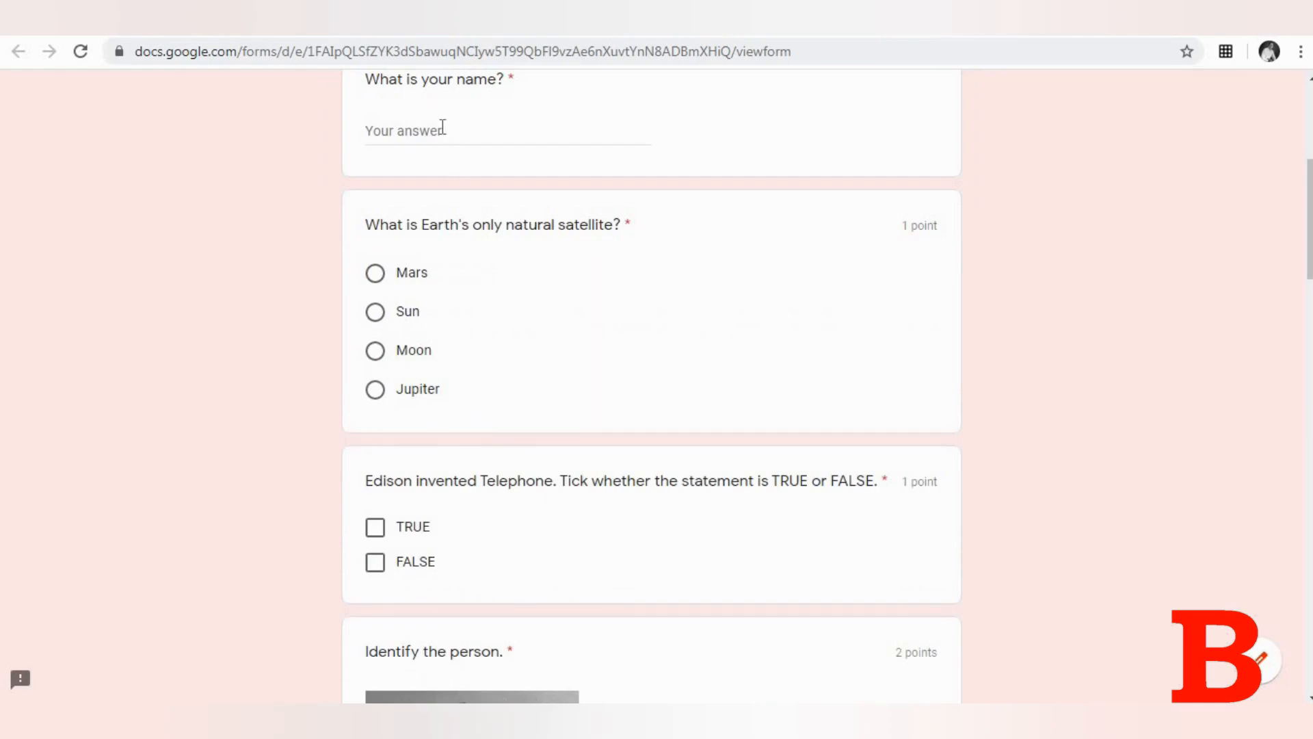
scroll(404, 396, down, 10)
scroll(413, 412, down, 10)
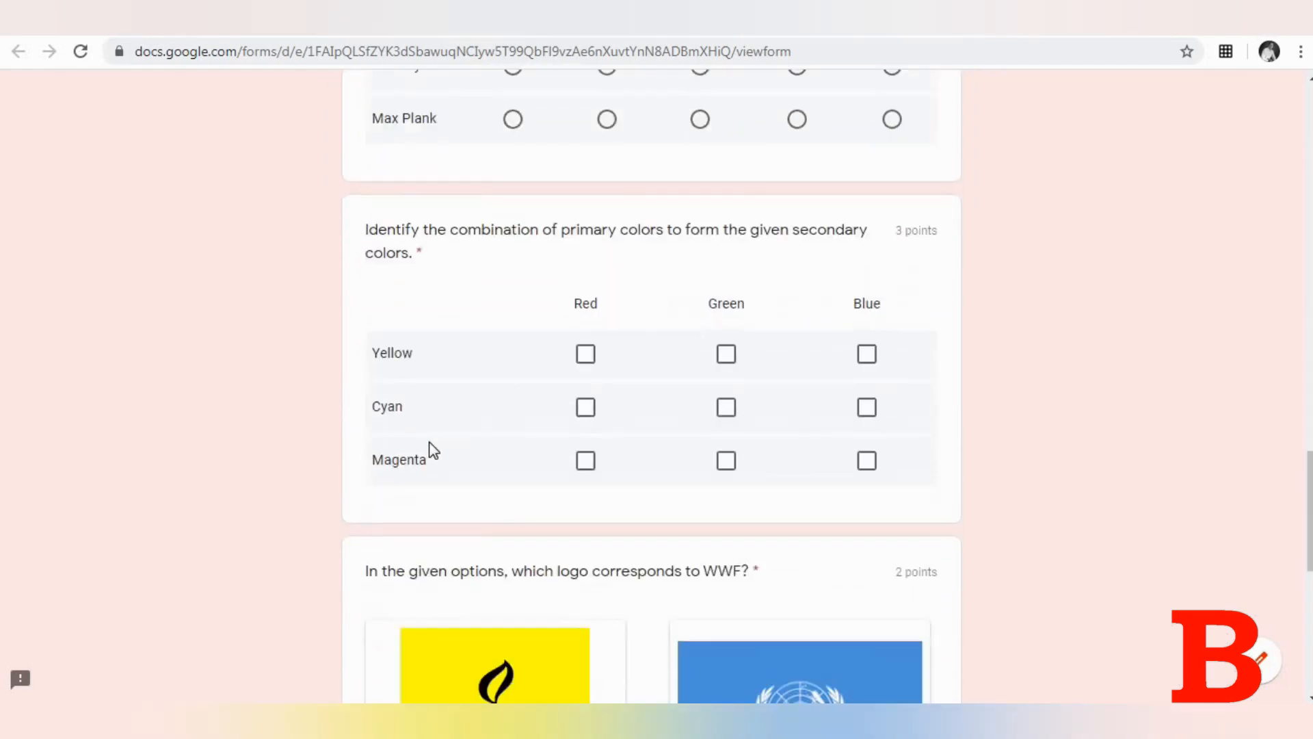
scroll(432, 452, down, 9)
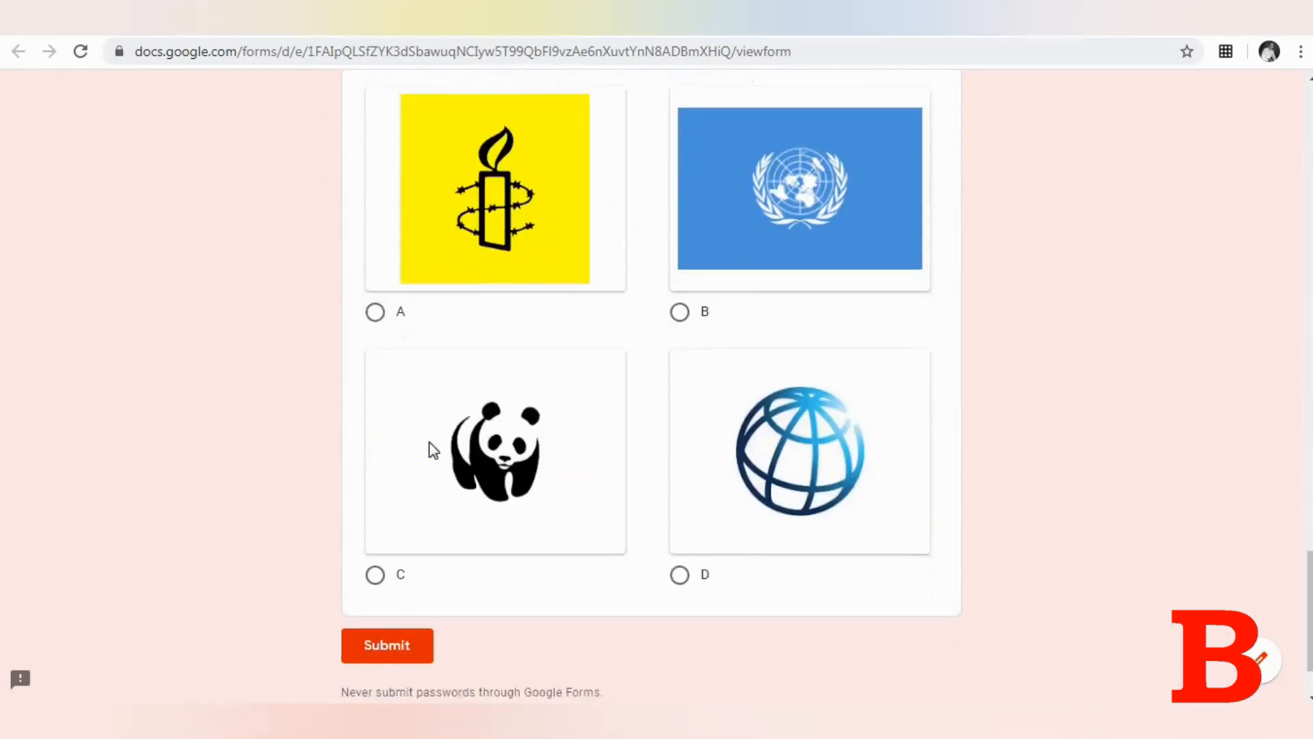
scroll(932, 519, up, 20)
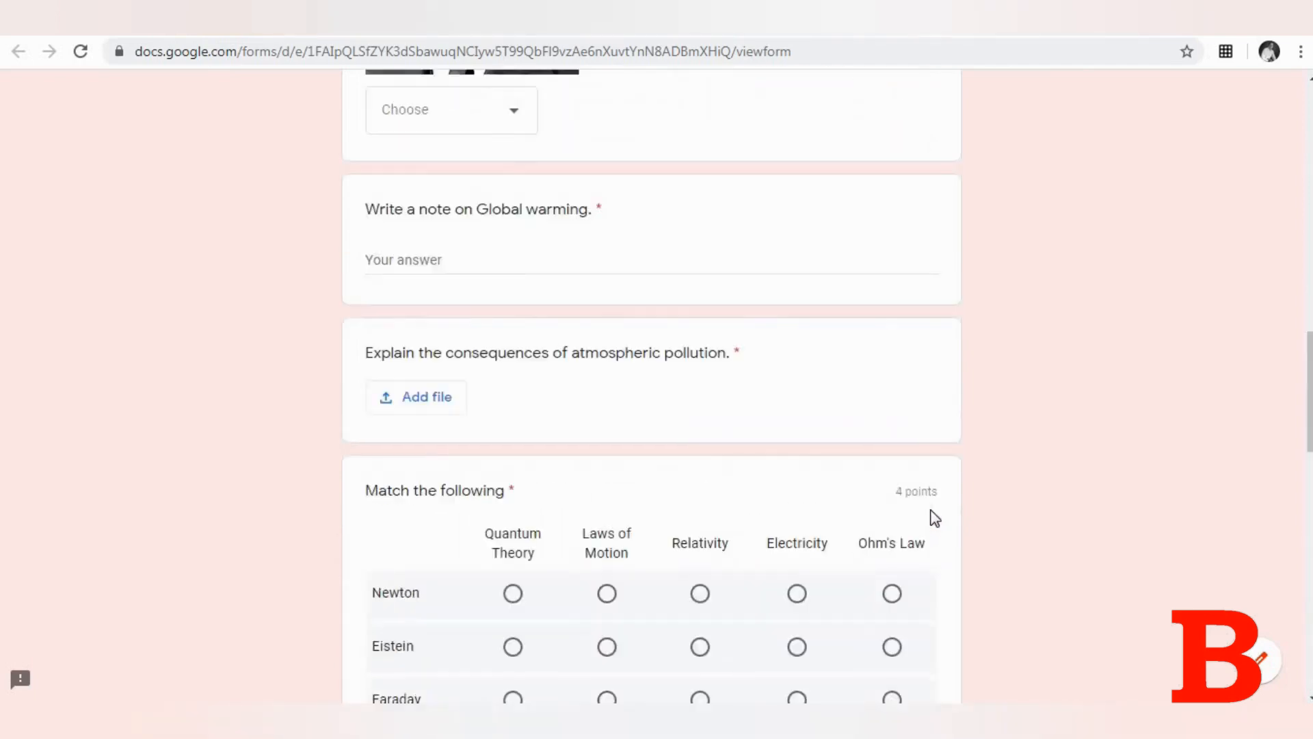
scroll(932, 510, up, 1)
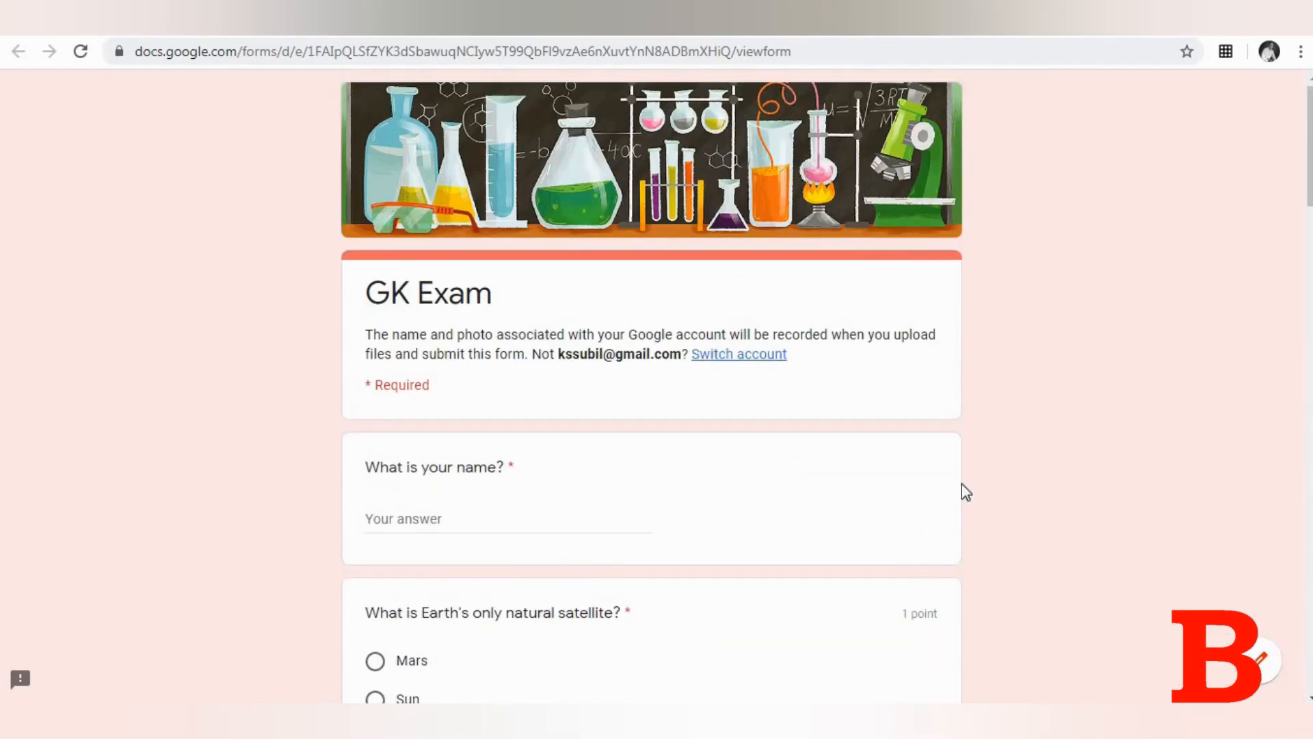
click(297, 20)
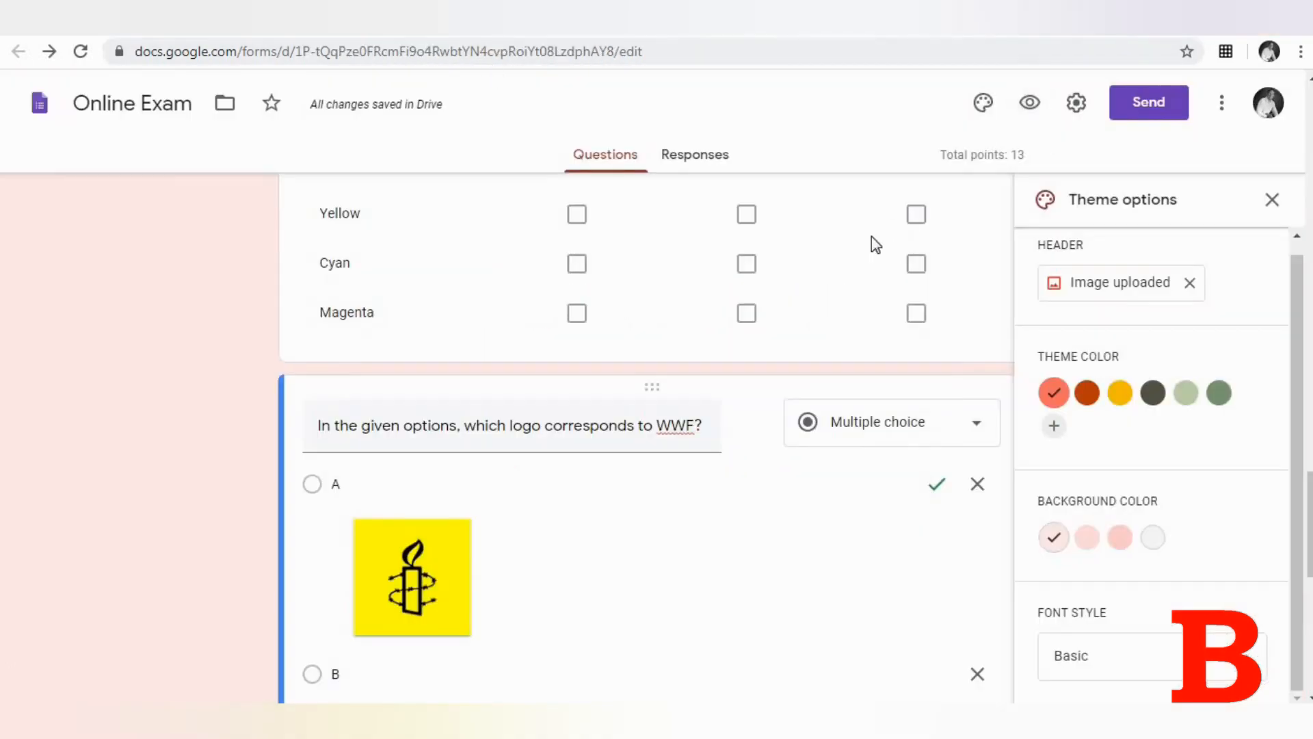
Step: Limit the form to 1 response in its saved settings, and check the sending options without sending it
click(1075, 104)
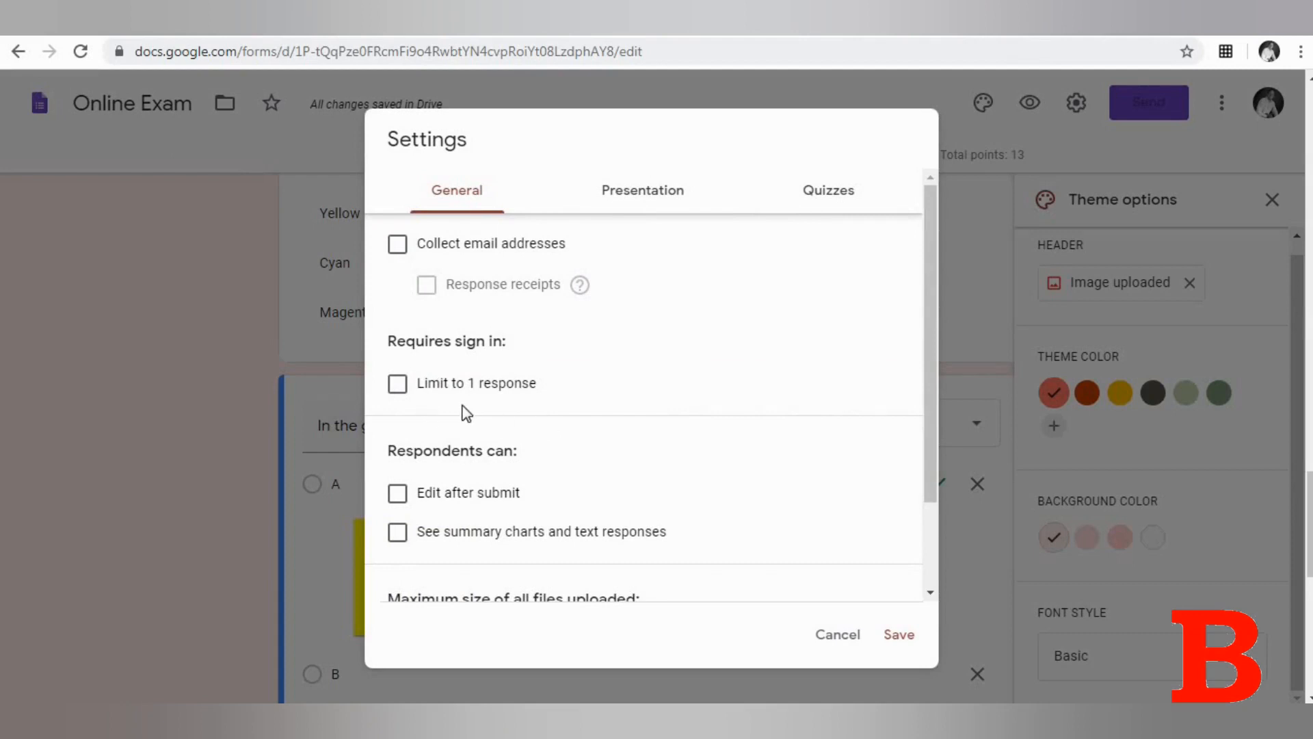
click(399, 386)
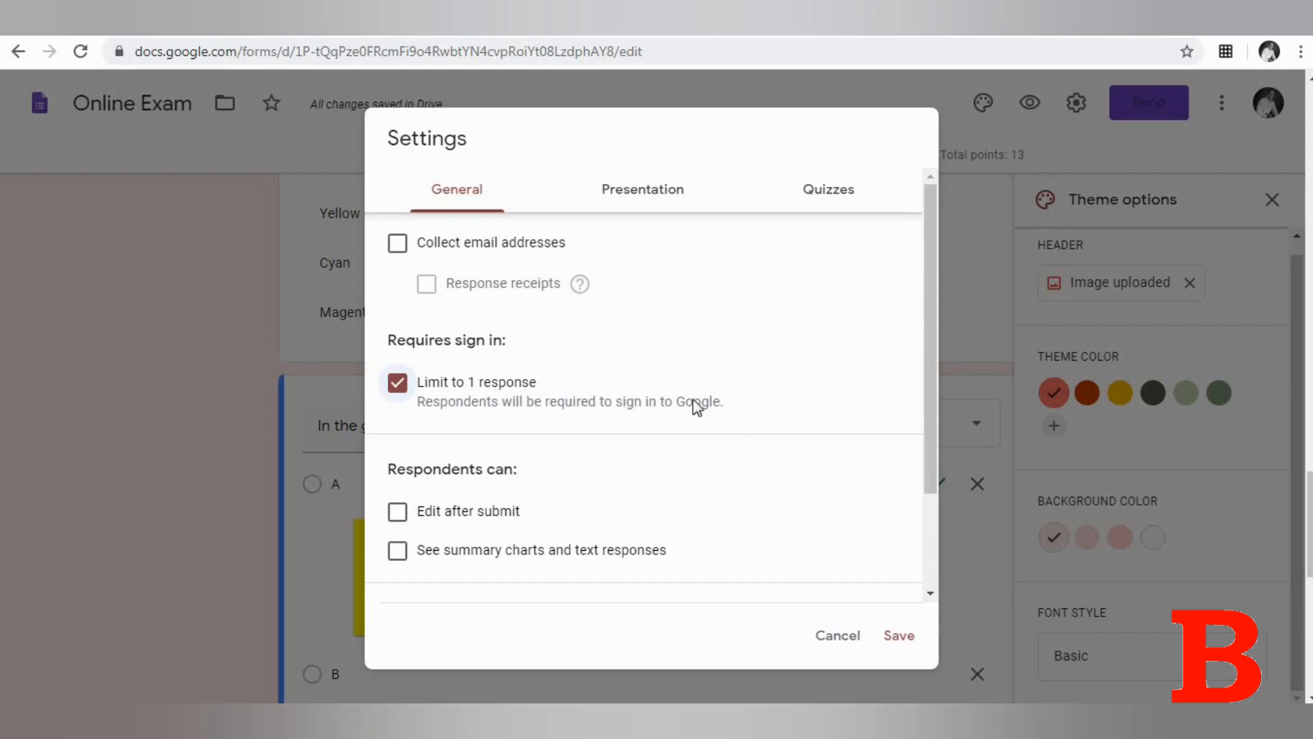
click(908, 634)
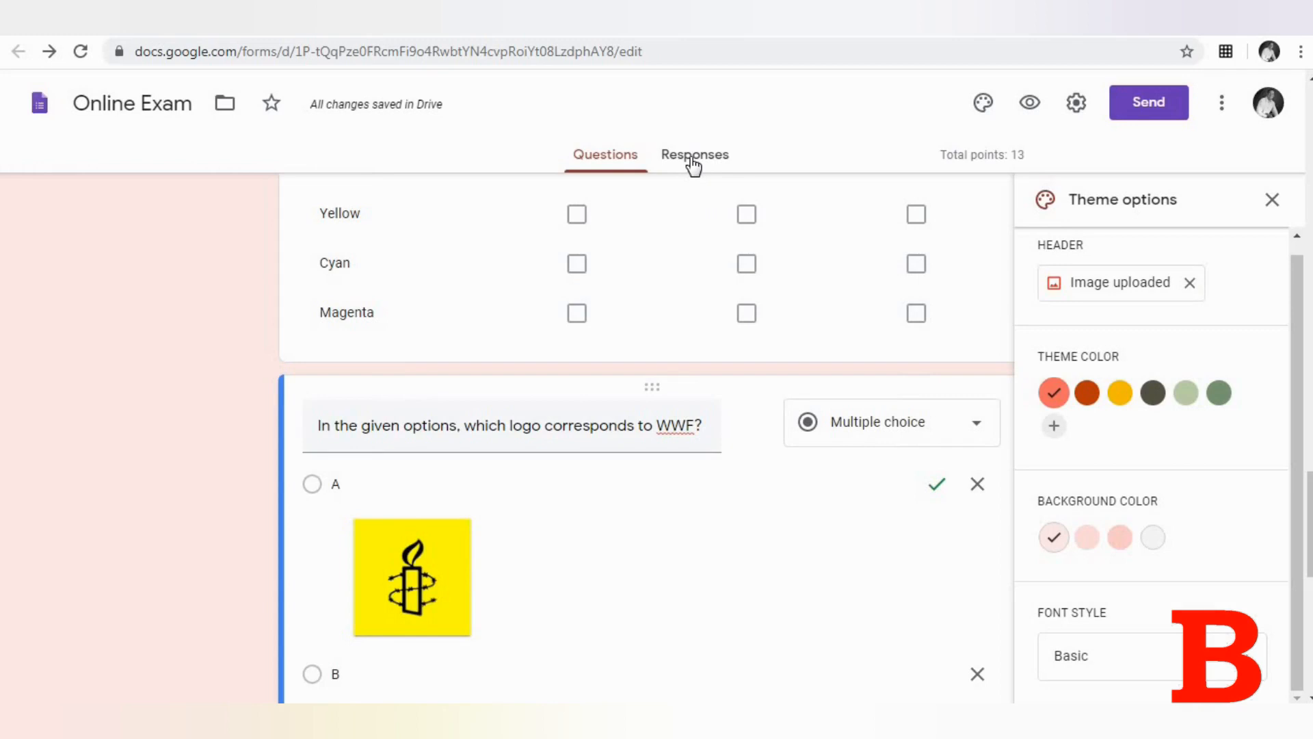
click(1159, 110)
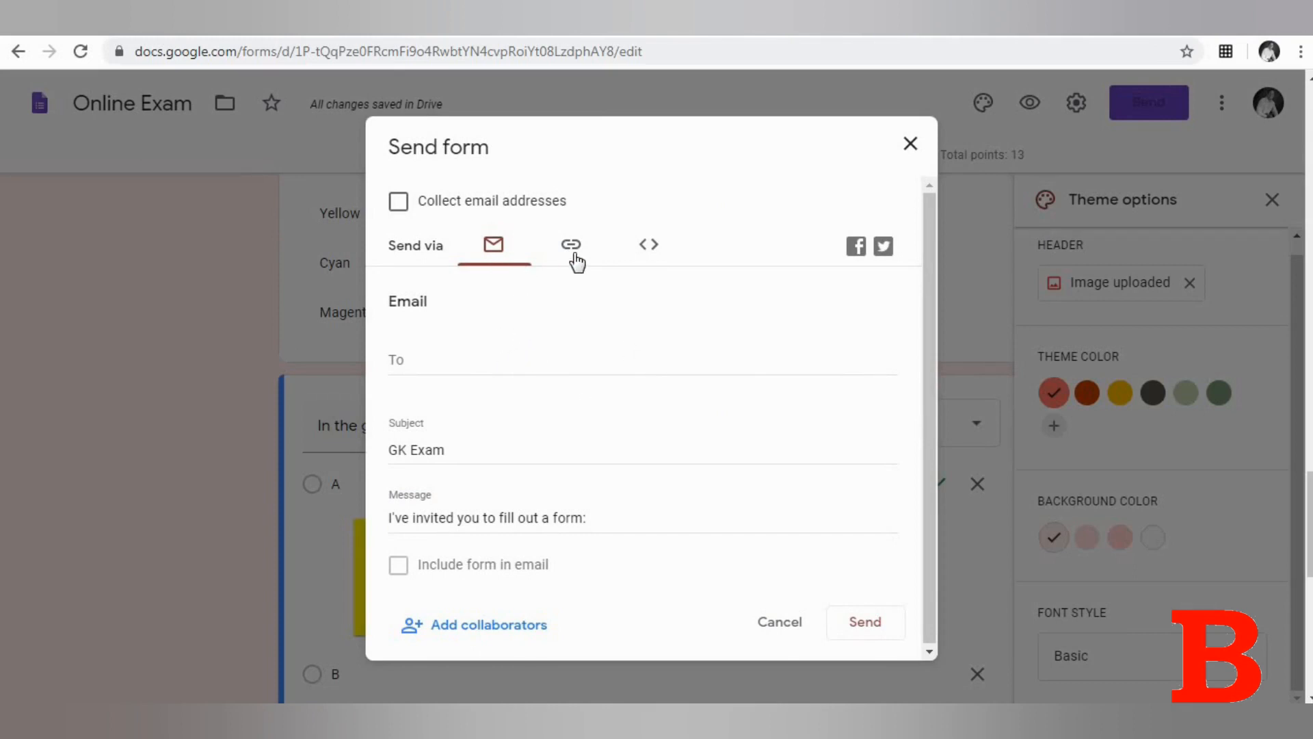
click(777, 626)
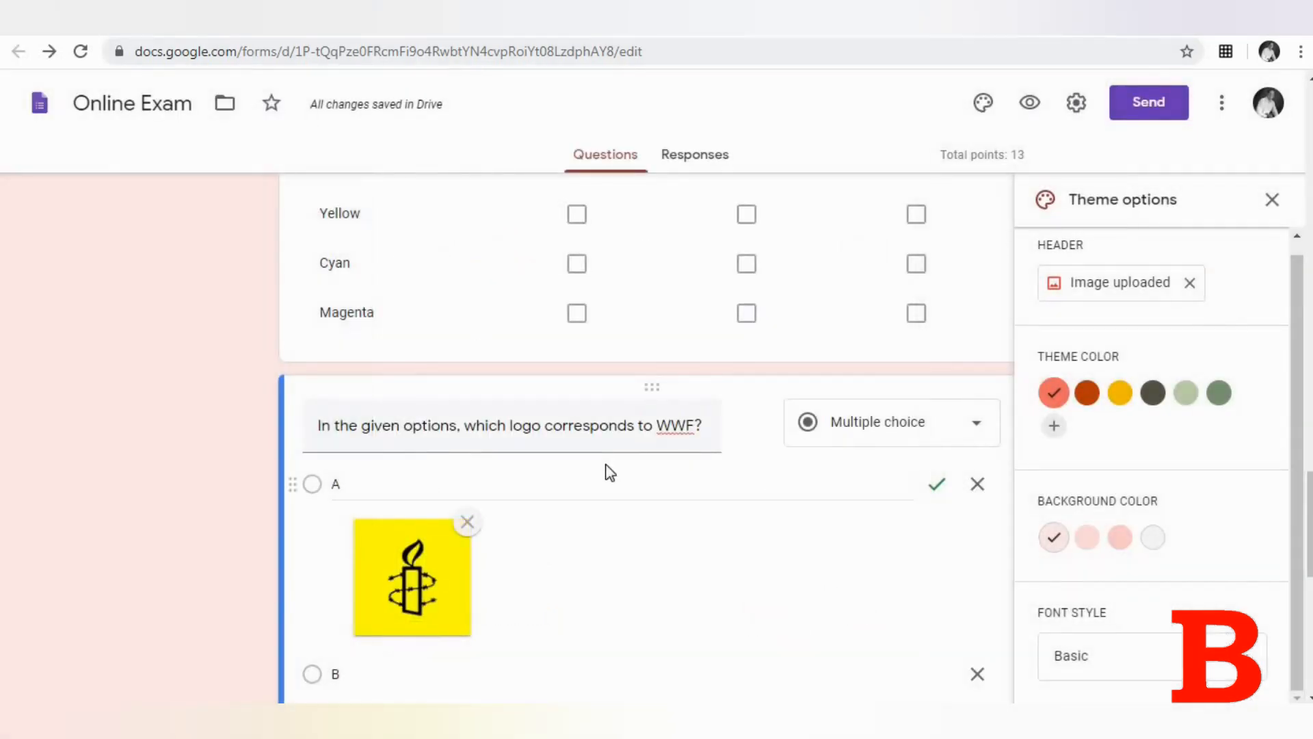
Step: Switch to the Online Exam assignment in Google Classroom and set its points to 15
click(129, 18)
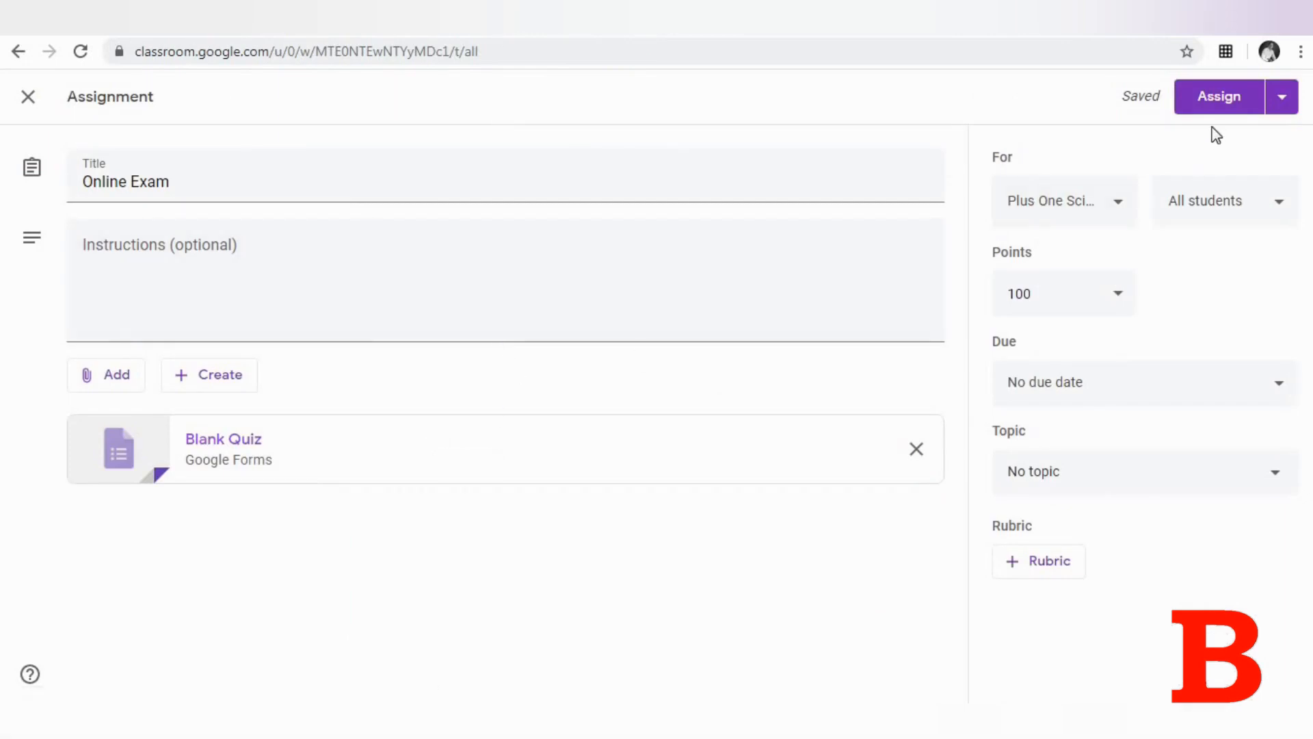
click(1058, 294)
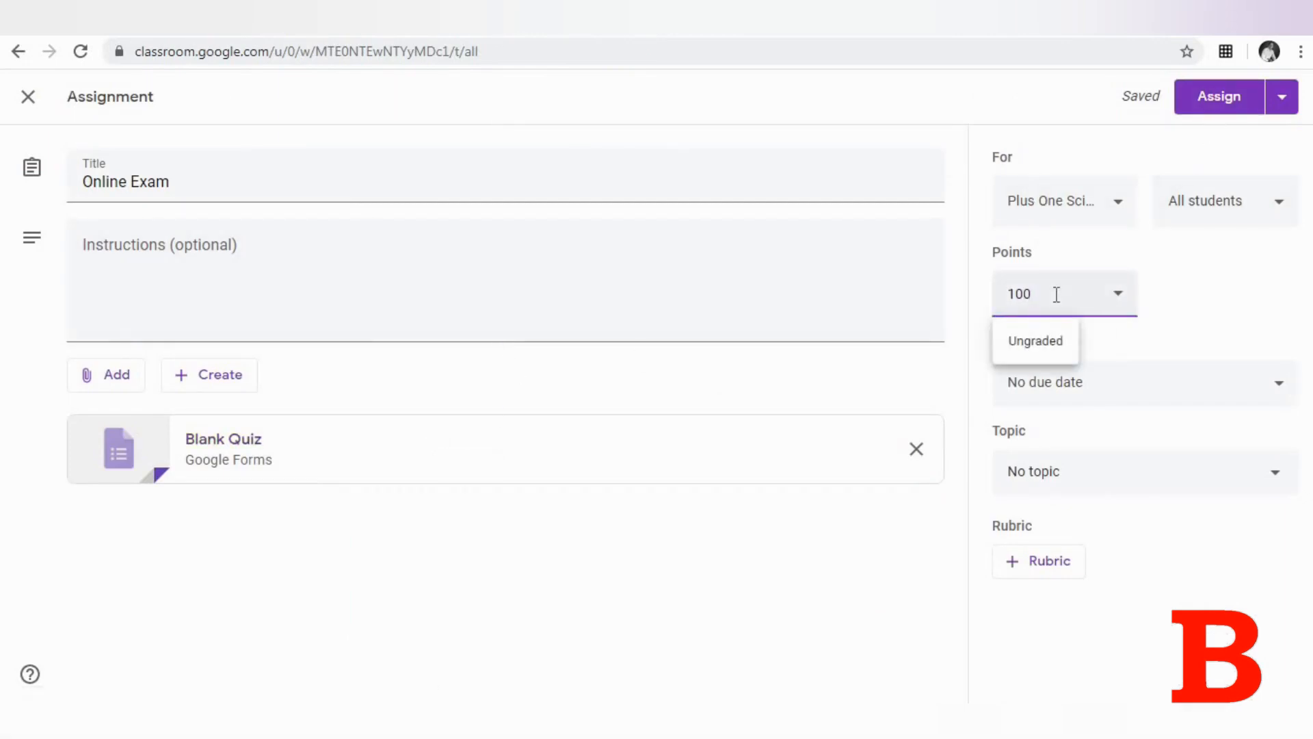
key(BackSpace)
key(BackSpace)
key(BackSpace)
text(15)
Step: Set the assignment's due date to Jun 25, 2020 and its due time to 04.00 PM
click(1252, 391)
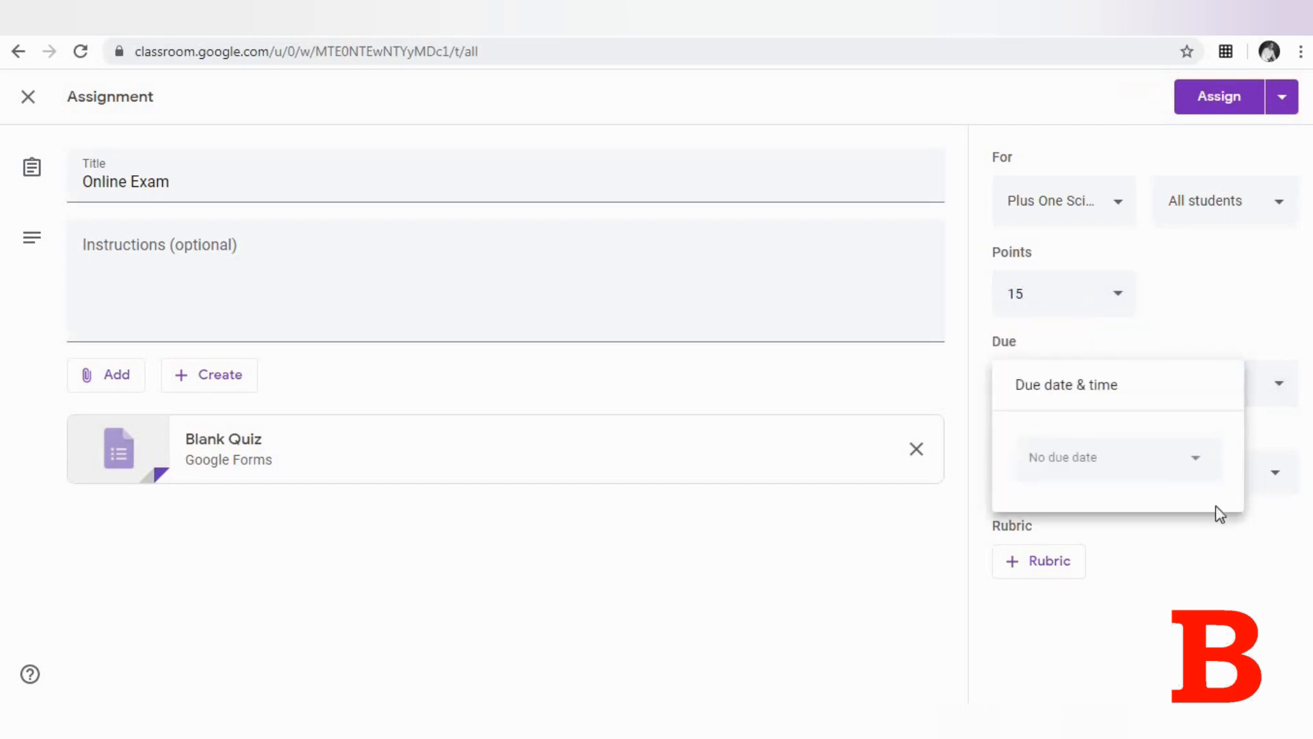
click(1193, 463)
click(1161, 650)
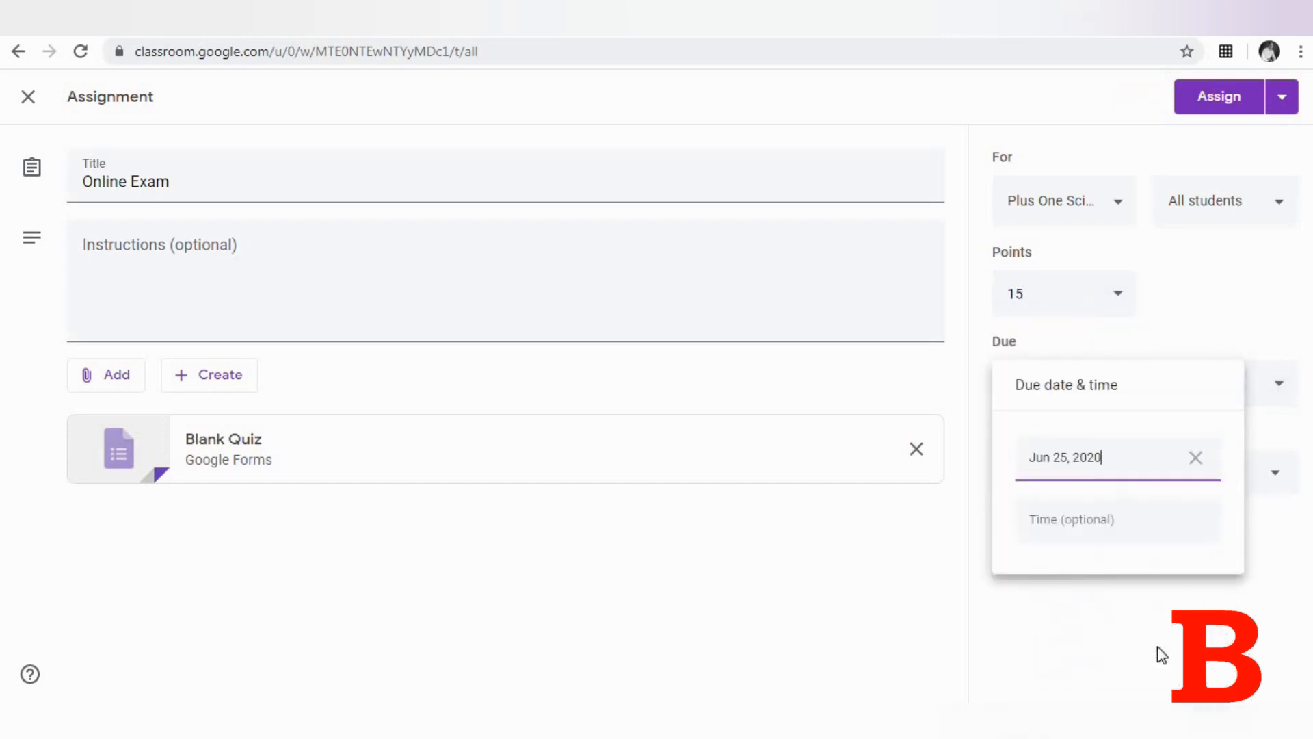
click(1065, 527)
text(04.00)
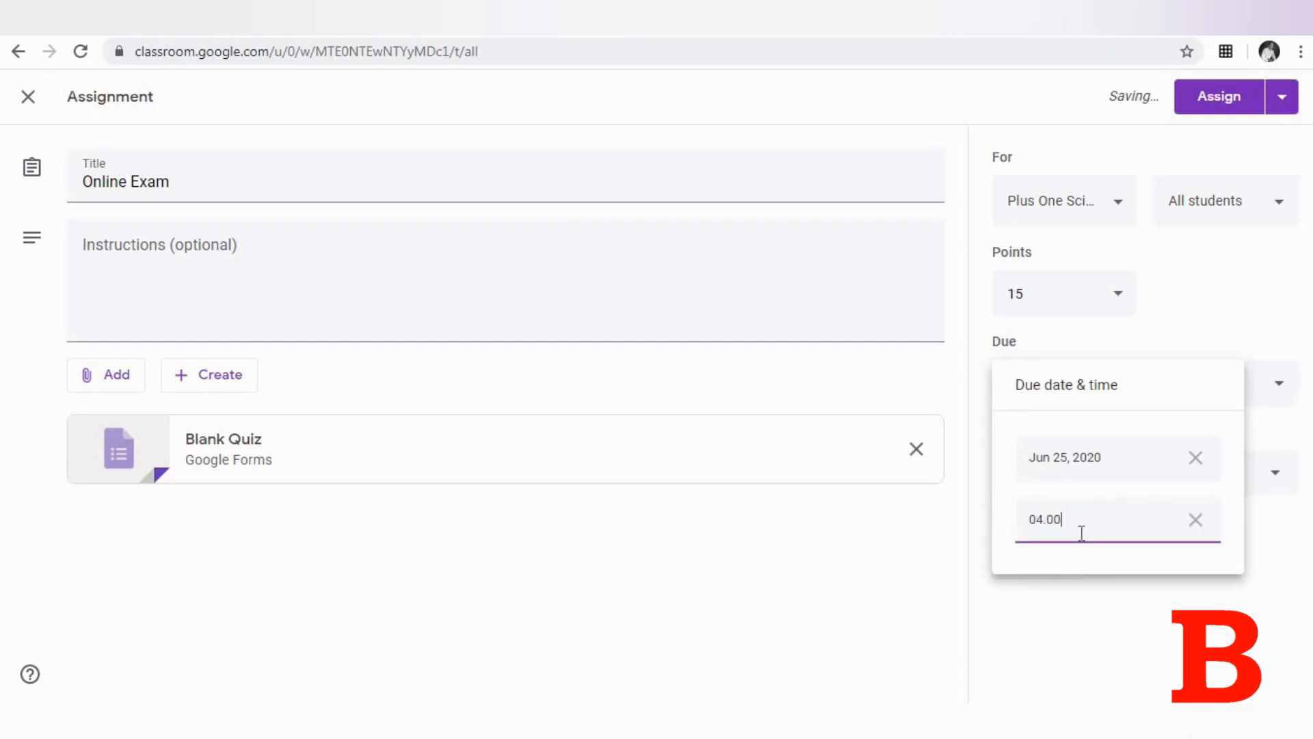
text( PM)
click(910, 583)
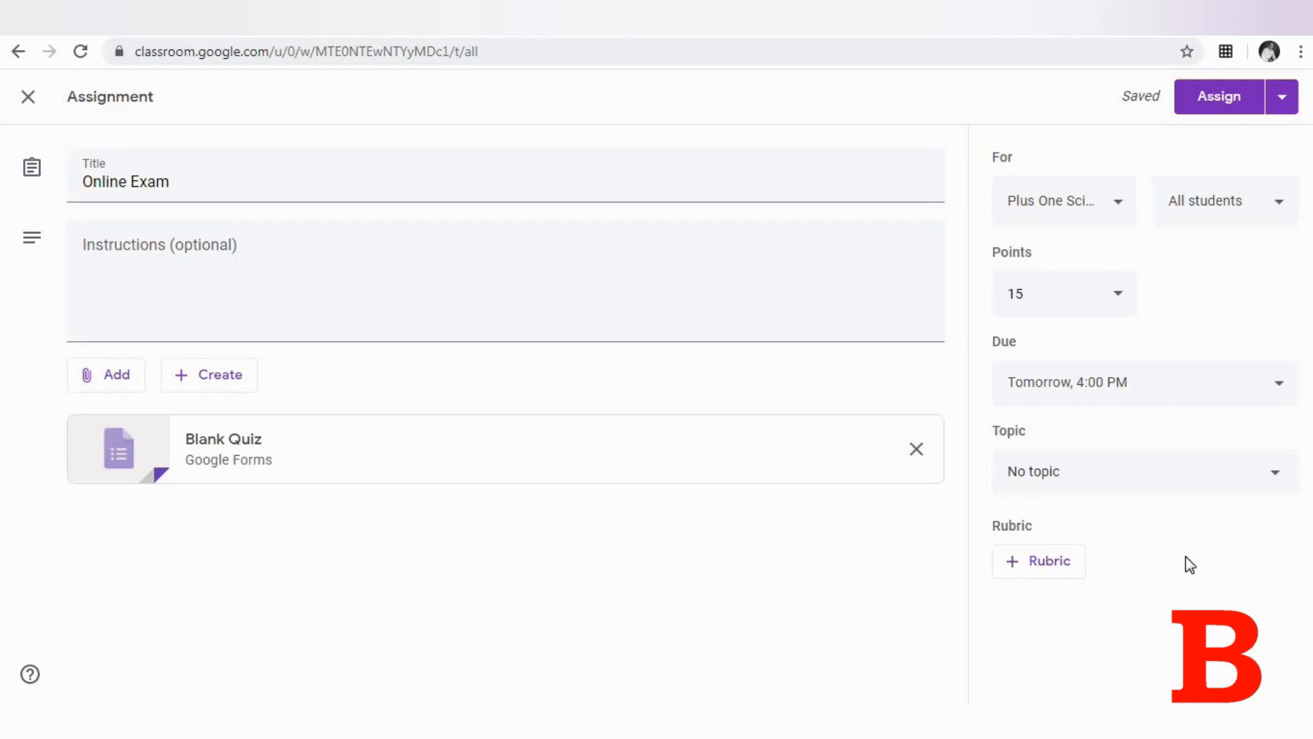
Step: File the assignment under the Friction topic and assign it to all students
click(1146, 484)
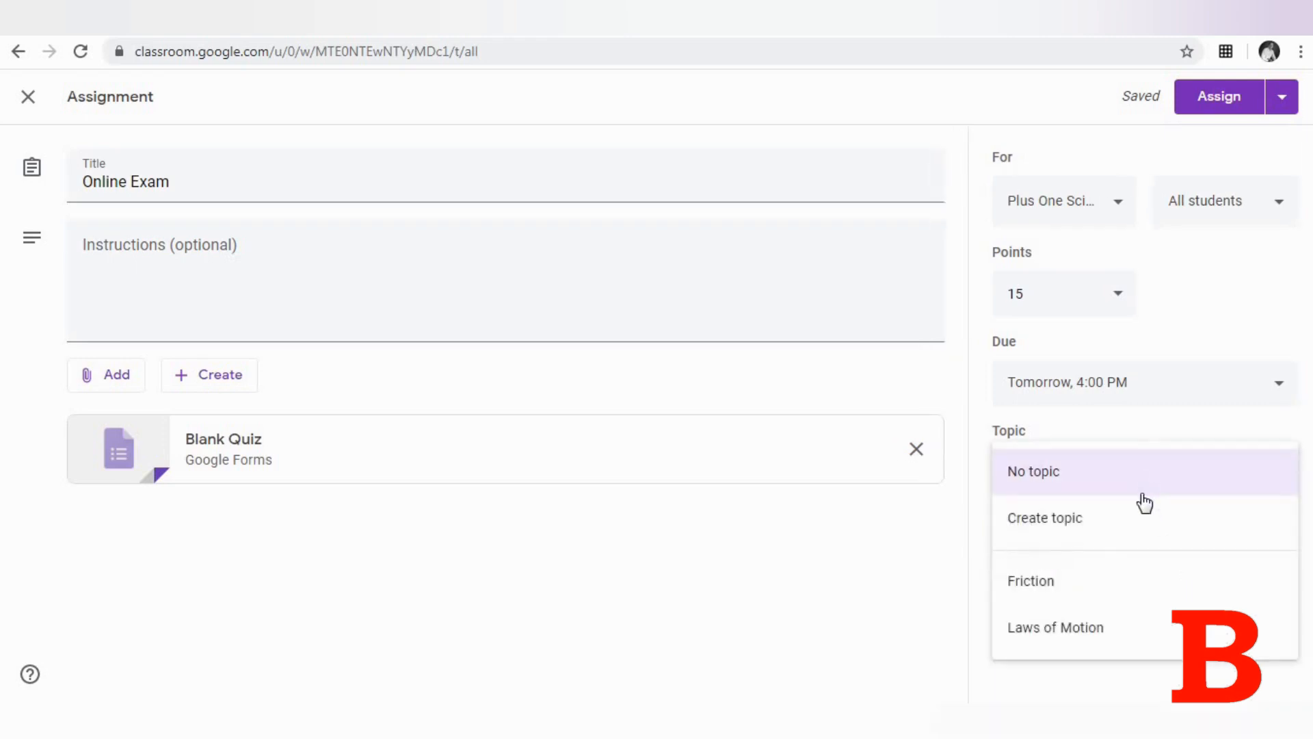
click(1104, 599)
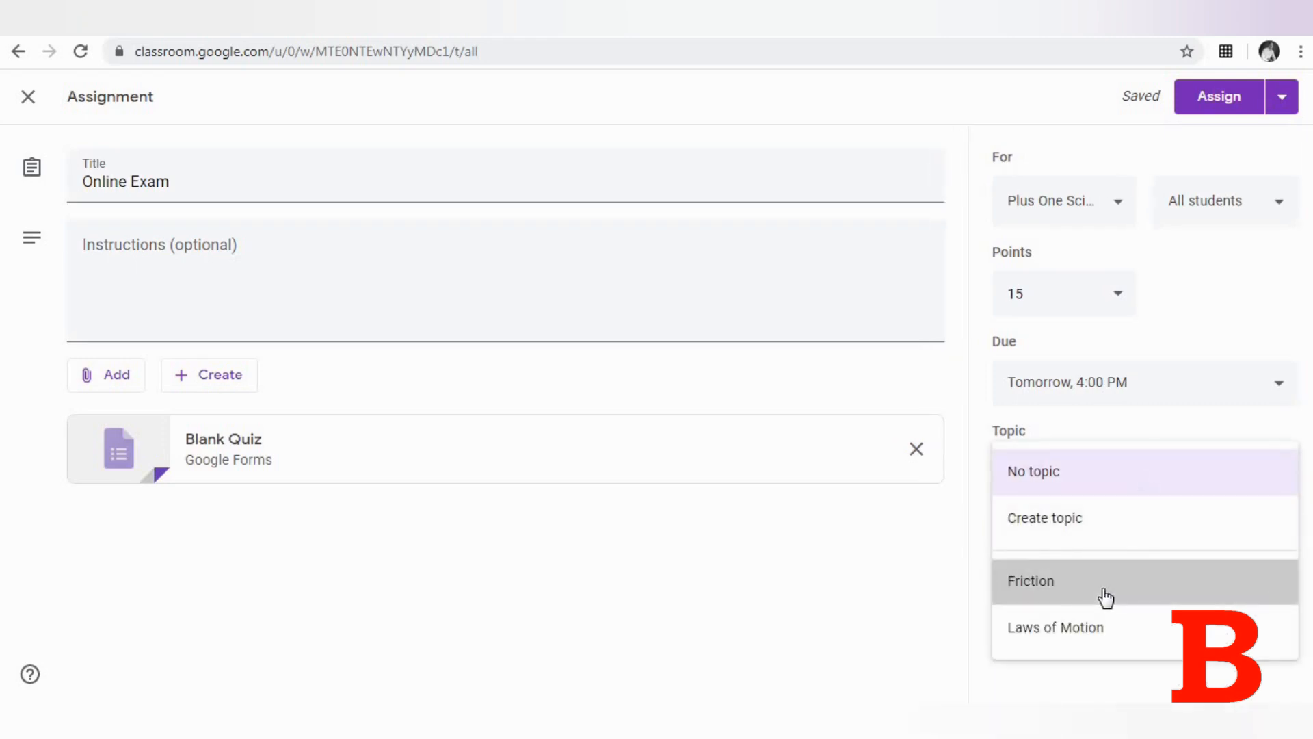
click(1203, 102)
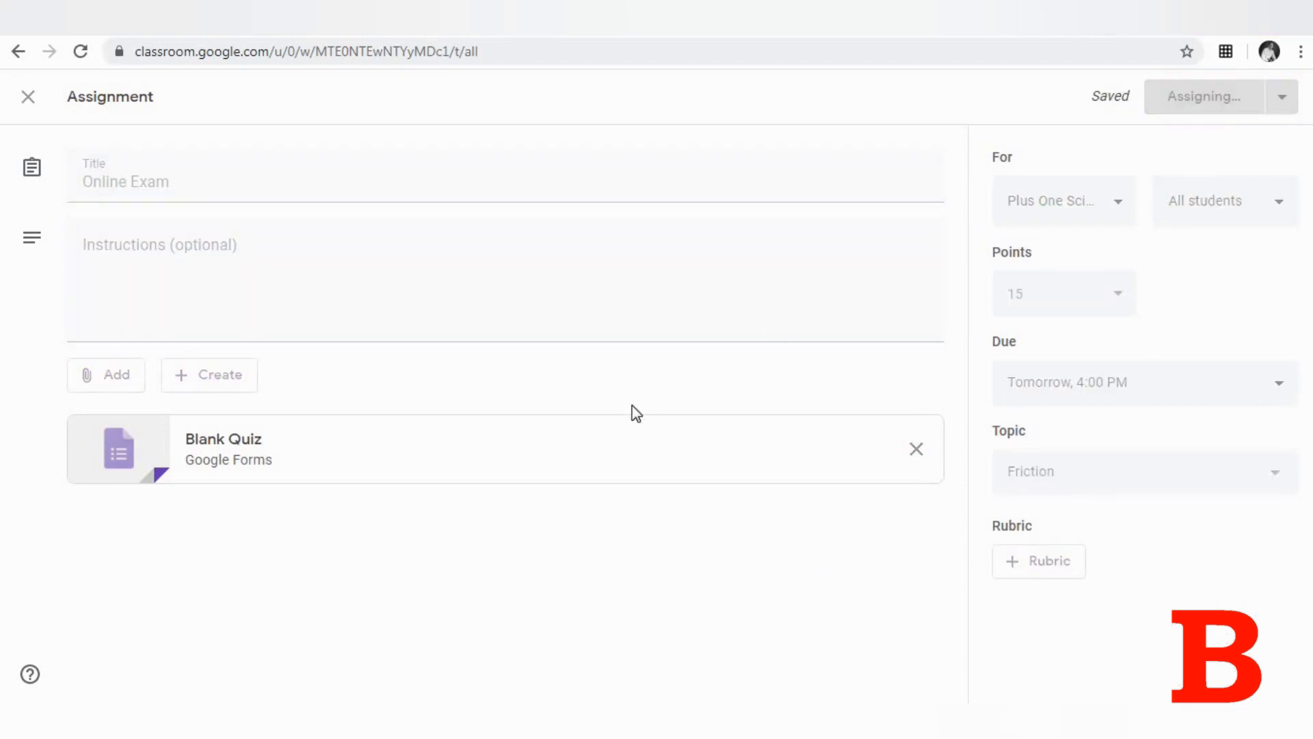